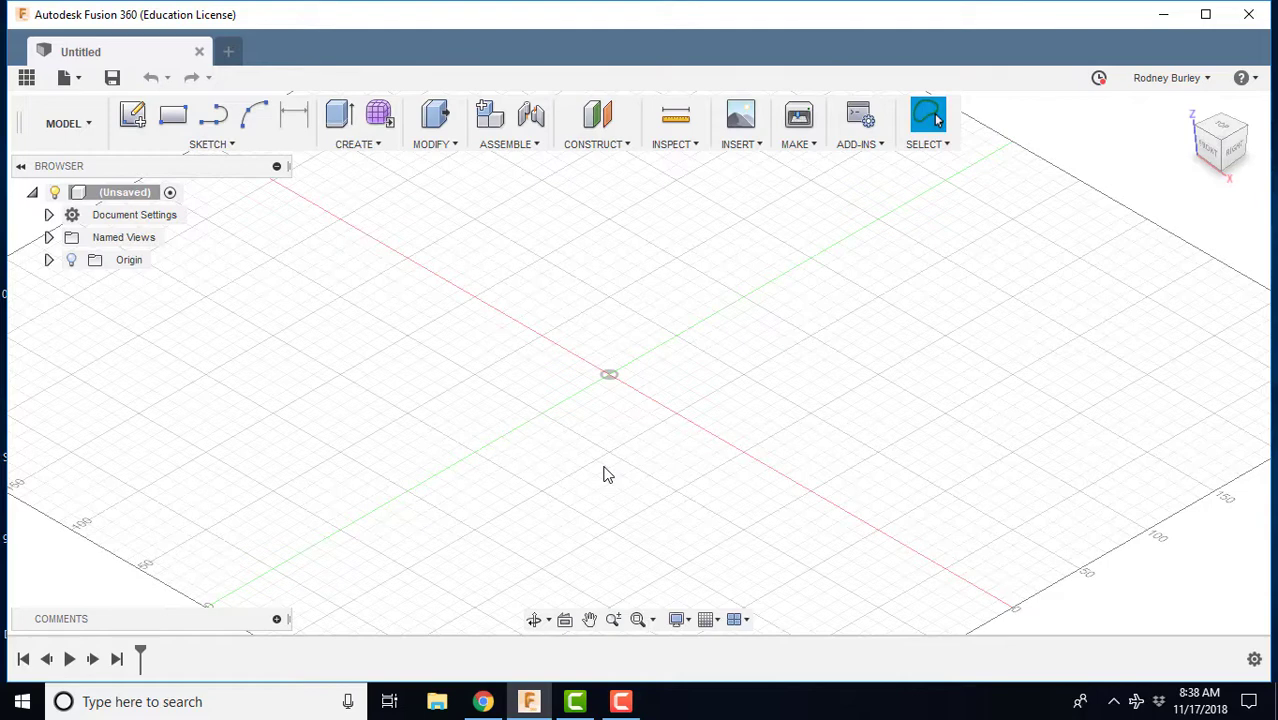
Attach the side-view jeep image 3595b24f556a6dbca8857d8f6ed67866.png to the YZ plane as a canvas with the default placement
{"action": "left_click", "coordinate": [740, 130]}
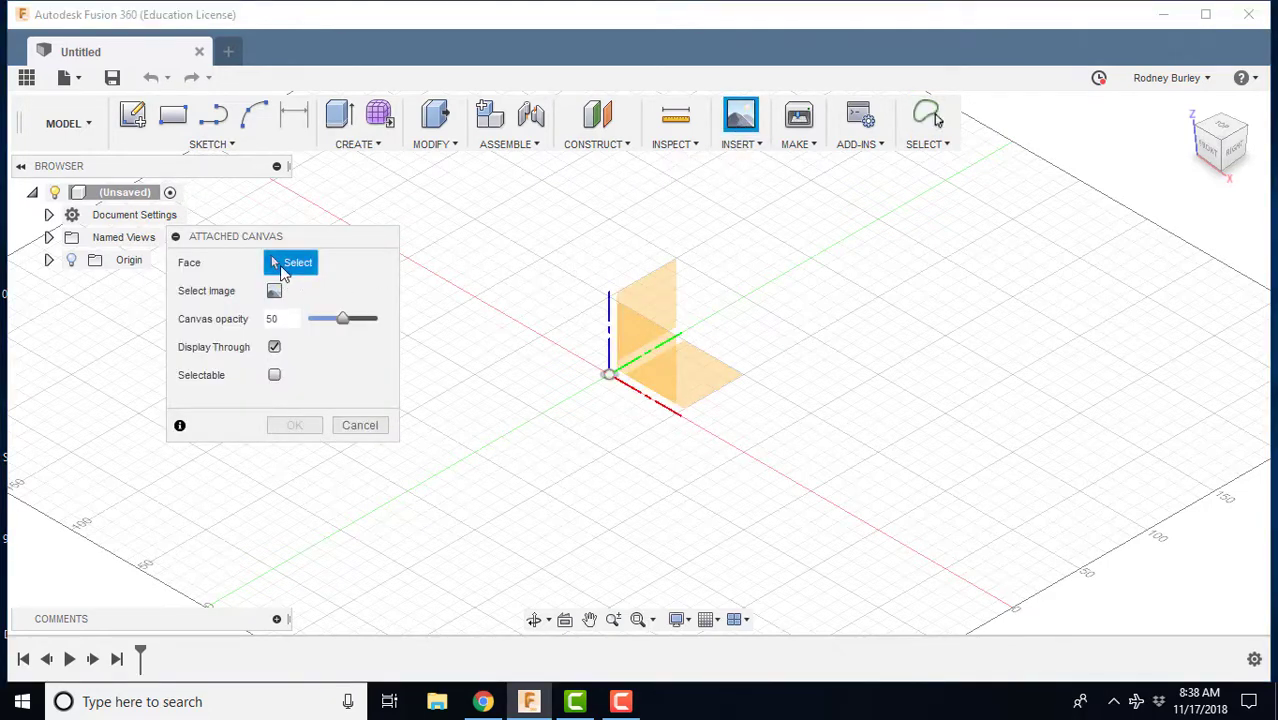
{"action": "left_click", "coordinate": [671, 300]}
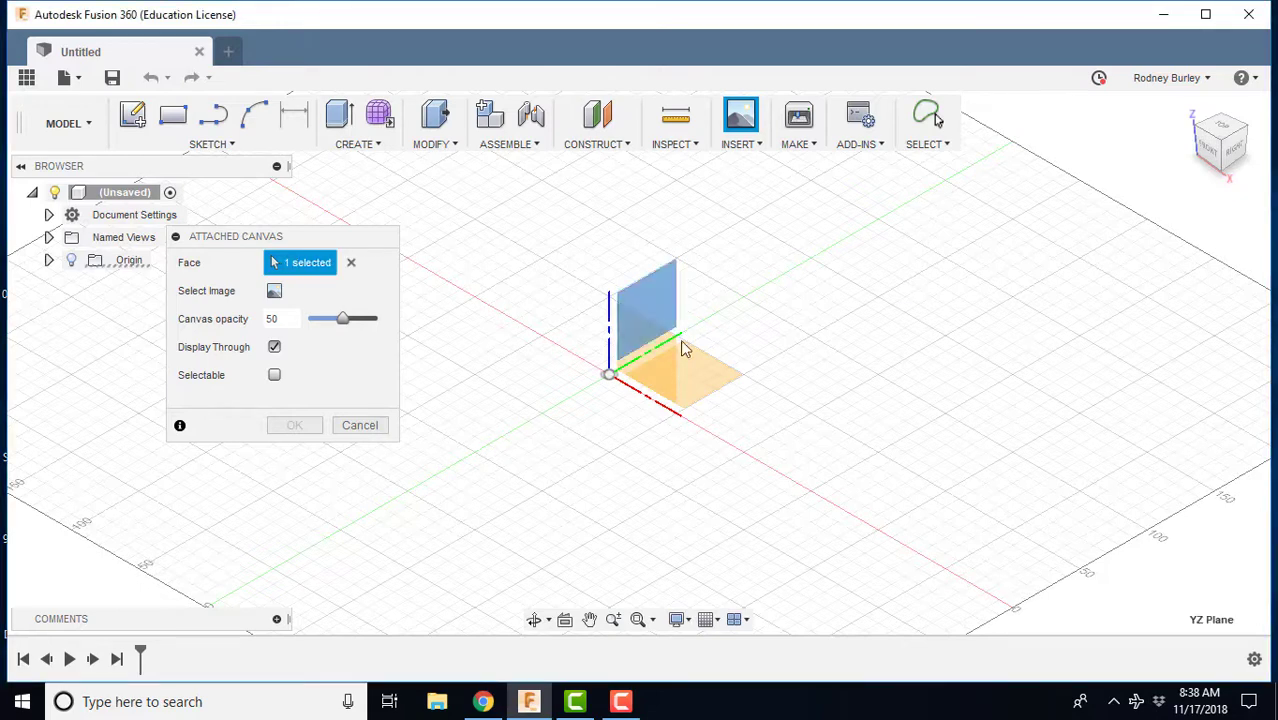
{"action": "left_click", "coordinate": [274, 291]}
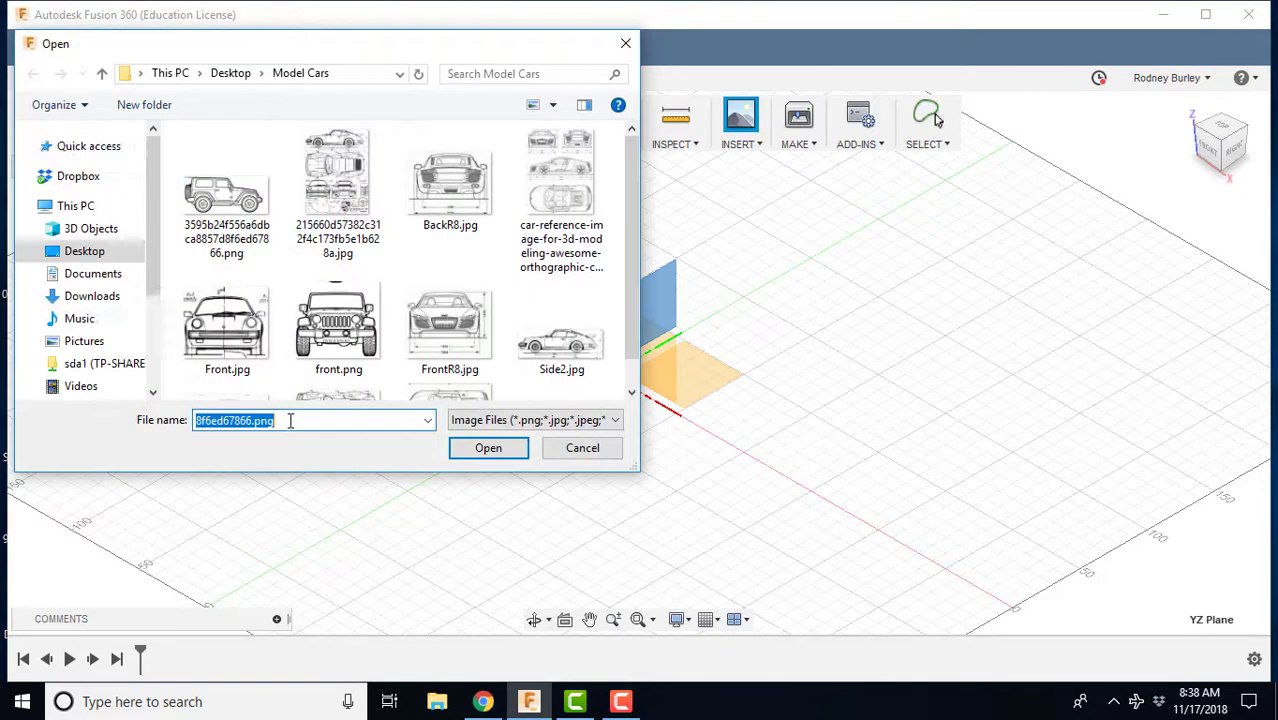
{"action": "left_click", "coordinate": [248, 212]}
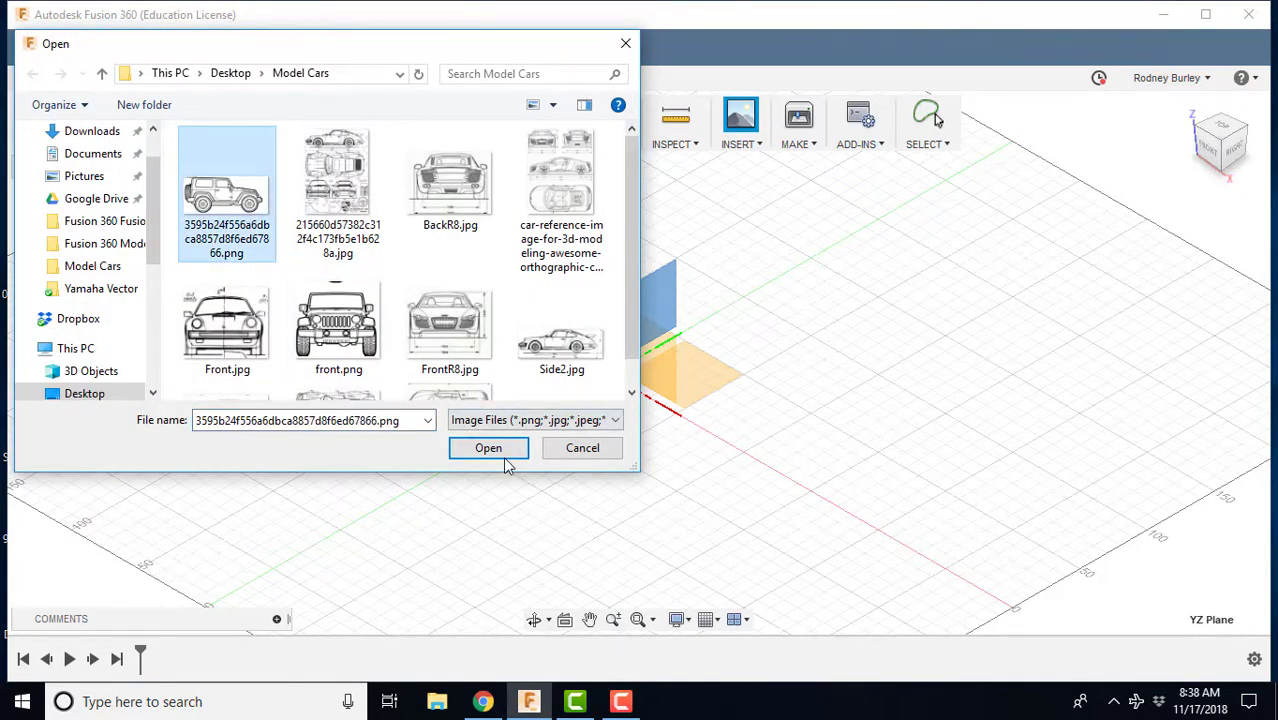
{"action": "left_click", "coordinate": [505, 457]}
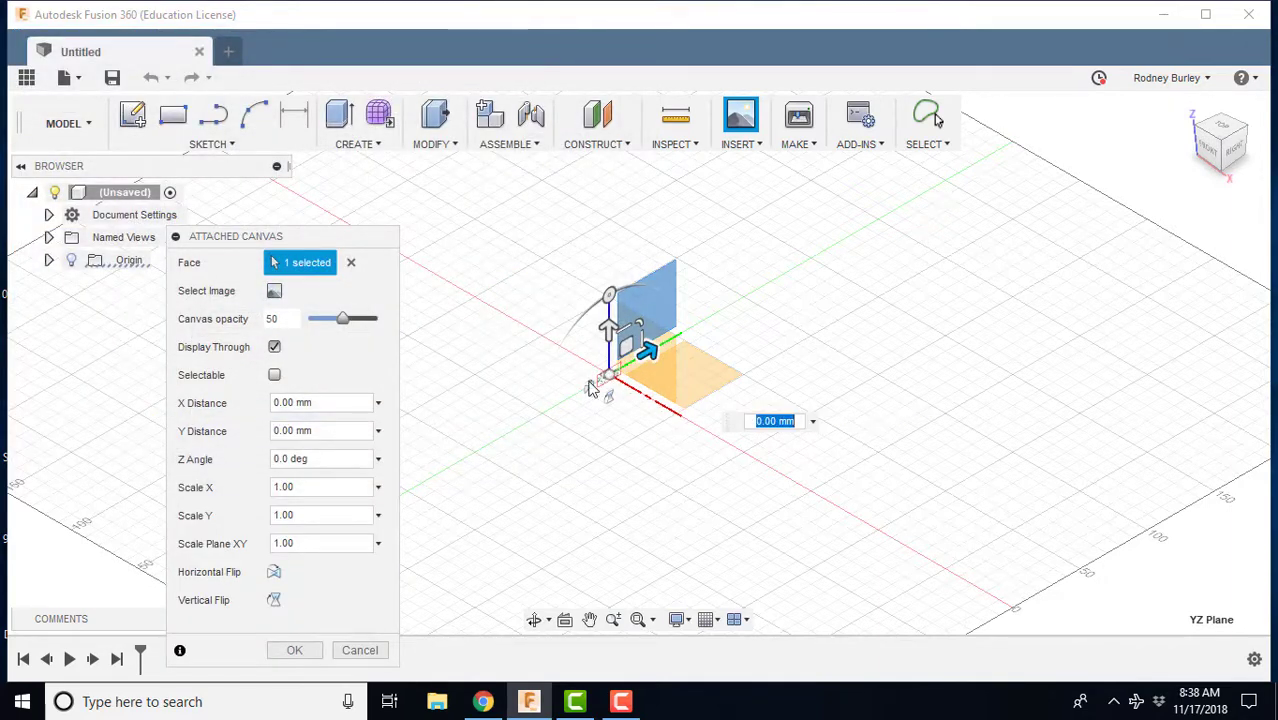
{"action": "left_click", "coordinate": [294, 650]}
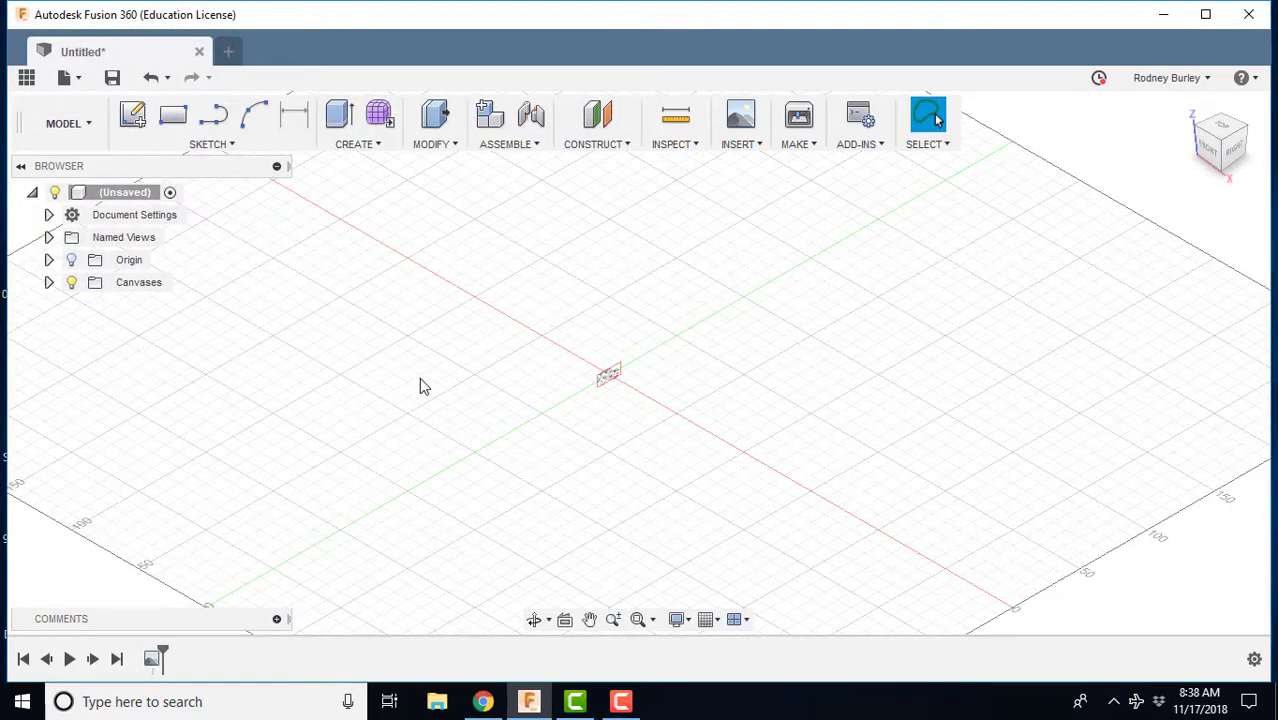
Load the jeep image front.png as a second attached canvas on the XZ plane
{"action": "left_click", "coordinate": [744, 132]}
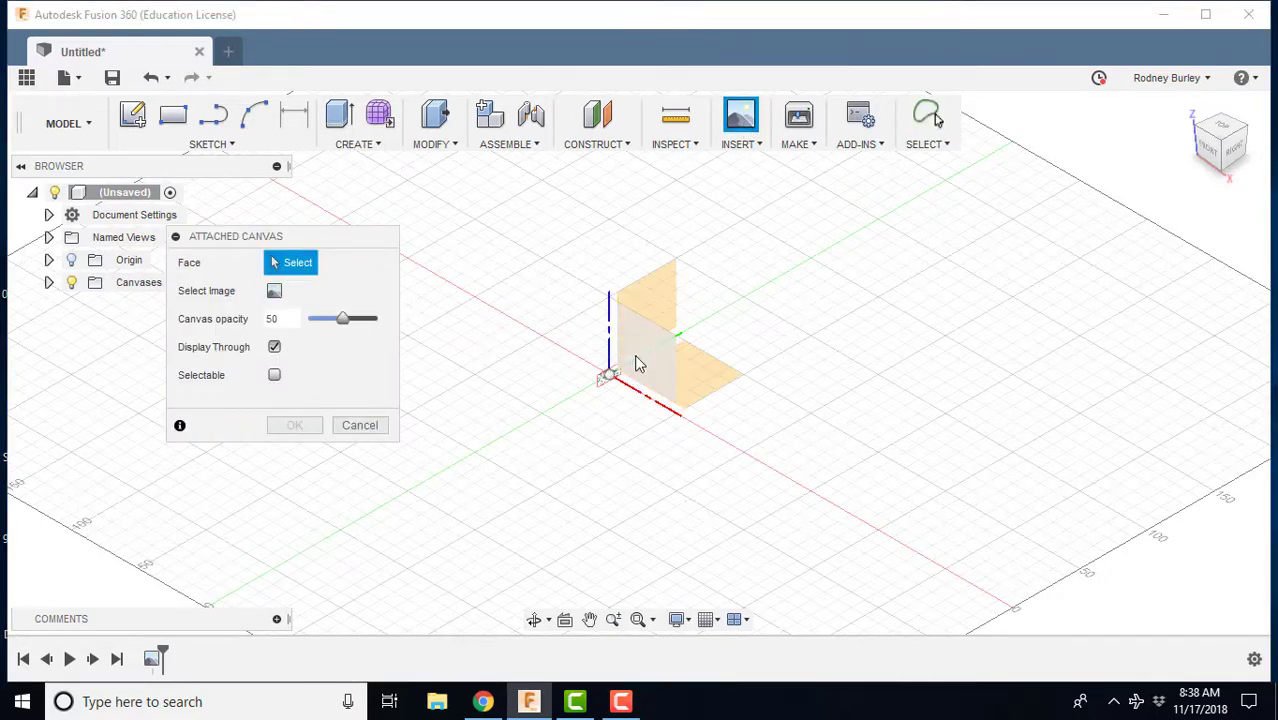
{"action": "left_click", "coordinate": [639, 356]}
{"action": "left_click", "coordinate": [275, 291]}
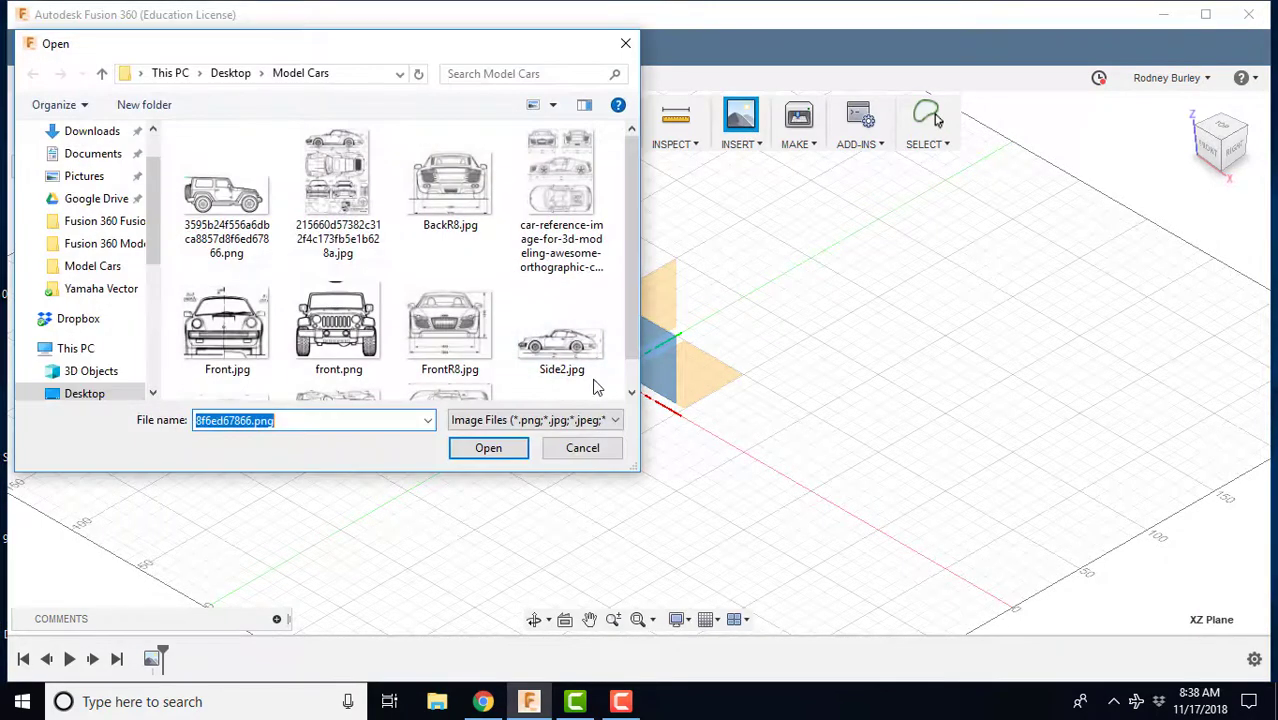
{"action": "left_click", "coordinate": [338, 325]}
{"action": "left_click", "coordinate": [488, 448]}
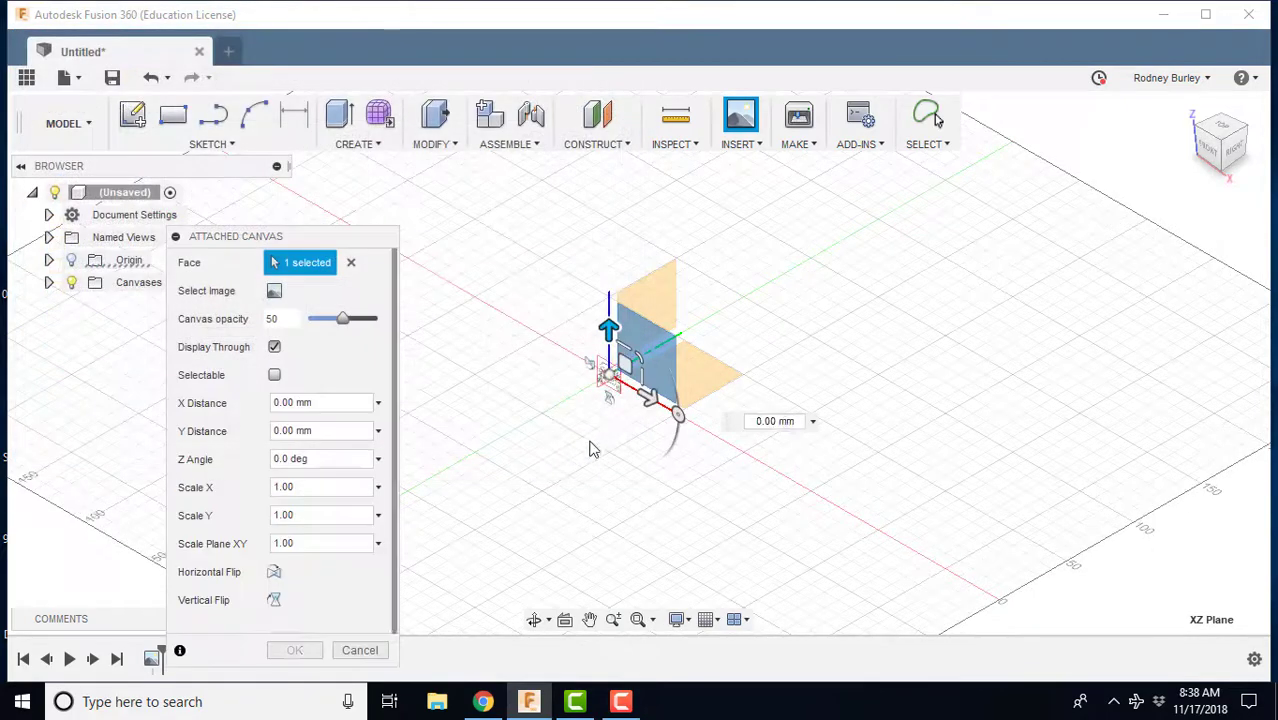
Scale the front-view canvas uniformly to about 0.544 to match the side-view jeep's size and finish placing it
{"action": "scroll", "coordinate": [552, 467], "scroll_direction": "up", "scroll_amount": 3}
{"action": "middle_click_drag", "start_coordinate": [785, 379], "coordinate": [775, 495]}
{"action": "scroll", "coordinate": [775, 459], "scroll_direction": "up", "scroll_amount": 3}
{"action": "scroll", "coordinate": [757, 431], "scroll_direction": "up", "scroll_amount": 1}
{"action": "middle_click_drag", "start_coordinate": [760, 430], "coordinate": [889, 524]}
{"action": "scroll", "coordinate": [876, 502], "scroll_direction": "up", "scroll_amount": 3}
{"action": "scroll", "coordinate": [859, 497], "scroll_direction": "up", "scroll_amount": 1}
{"action": "scroll", "coordinate": [818, 436], "scroll_direction": "up", "scroll_amount": 3}
{"action": "scroll", "coordinate": [741, 382], "scroll_direction": "down", "scroll_amount": 4}
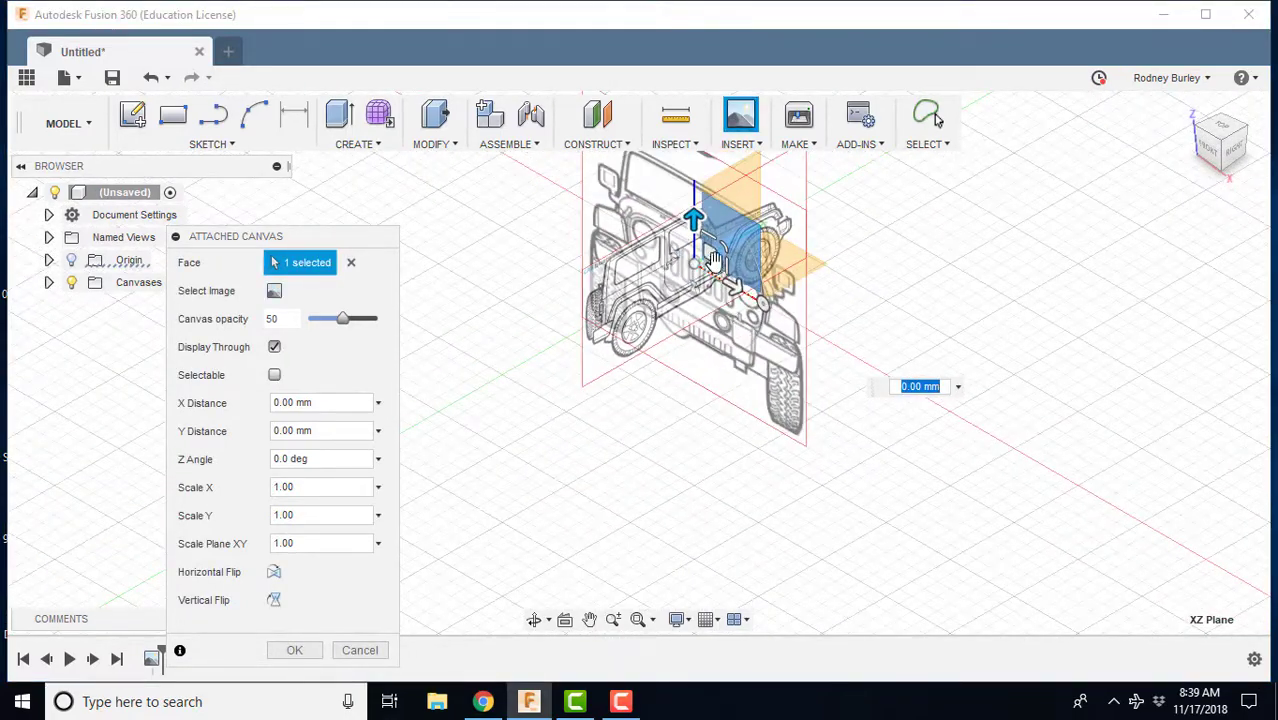
{"action": "middle_click_drag", "start_coordinate": [718, 297], "coordinate": [768, 281], "text": "shift"}
{"action": "middle_click_drag", "start_coordinate": [736, 228], "coordinate": [750, 281]}
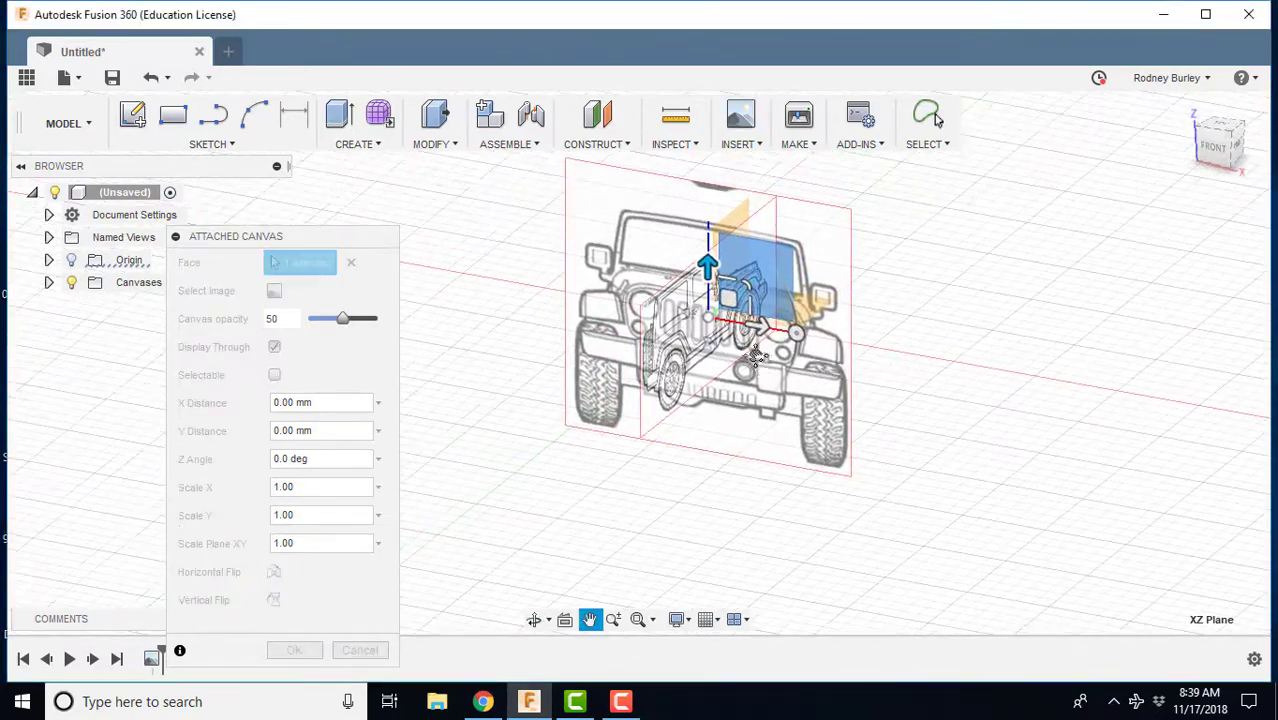
{"action": "left_click_drag", "start_coordinate": [752, 286], "coordinate": [734, 297]}
{"action": "middle_click_drag", "start_coordinate": [750, 293], "coordinate": [769, 288], "text": "shift"}
{"action": "left_click_drag", "start_coordinate": [755, 276], "coordinate": [750, 291]}
{"action": "scroll", "coordinate": [750, 291], "scroll_direction": "up", "scroll_amount": 4}
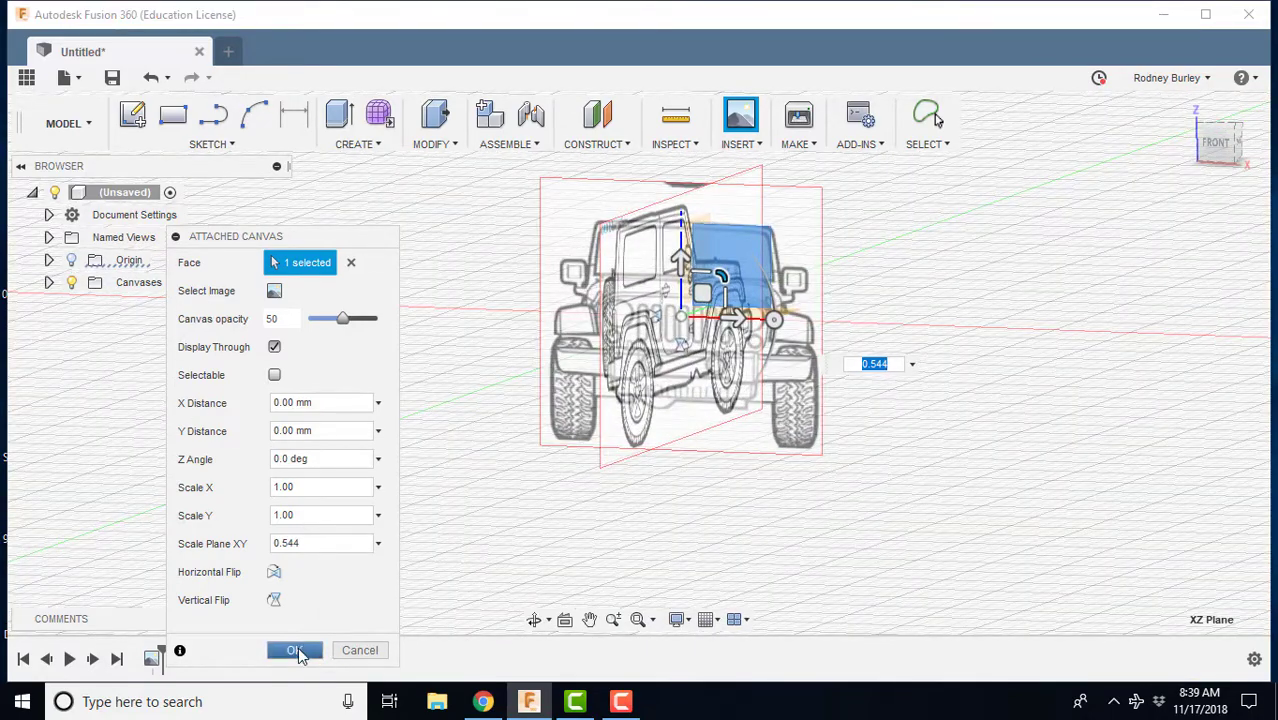
{"action": "left_click", "coordinate": [296, 651]}
Check the two canvases against each other and start a sketch on the YZ plane over the side-view image
{"action": "left_click", "coordinate": [1215, 143]}
{"action": "middle_click_drag", "start_coordinate": [880, 311], "coordinate": [516, 320], "text": "shift"}
{"action": "left_click", "coordinate": [1187, 108]}
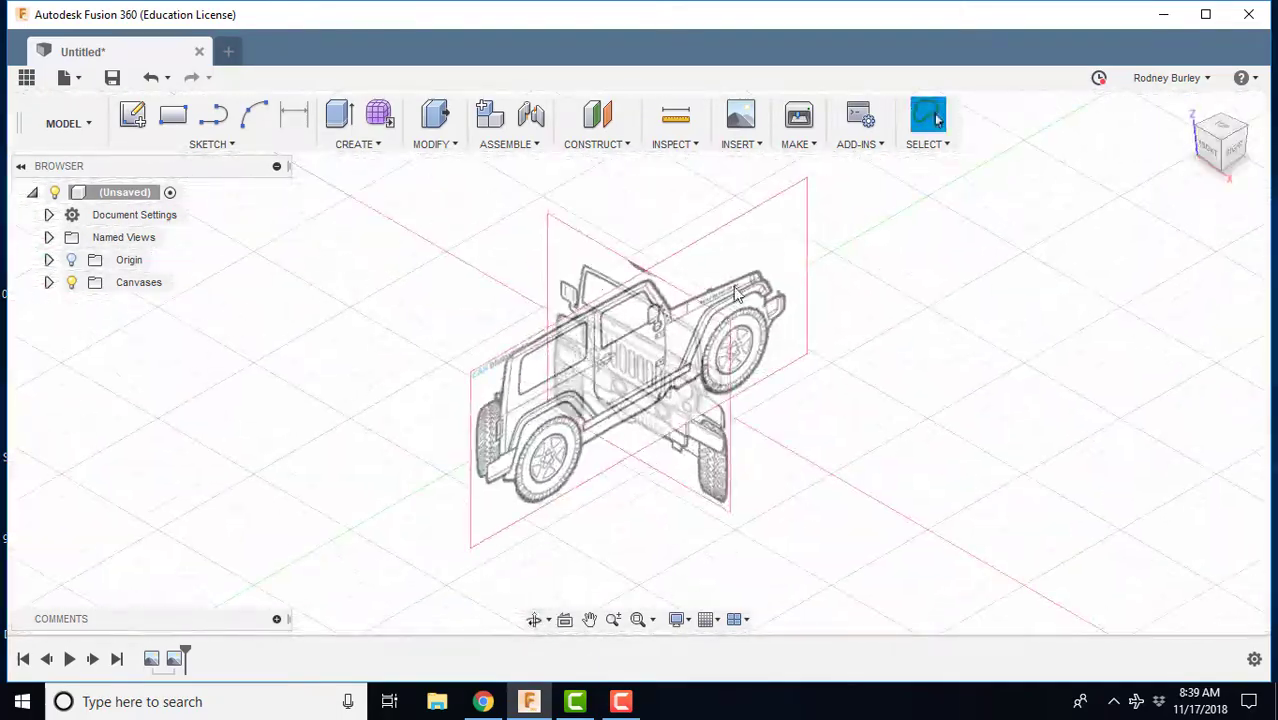
{"action": "scroll", "coordinate": [645, 345], "scroll_direction": "down", "scroll_amount": 2}
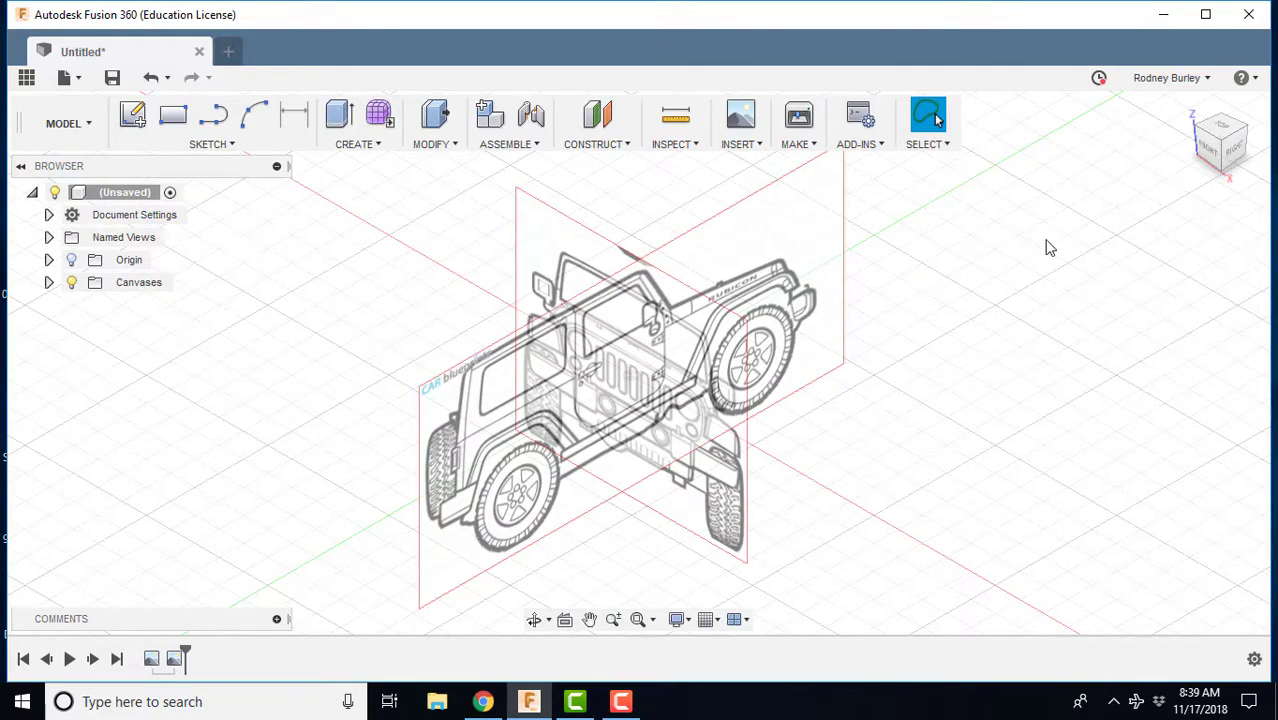
{"action": "left_click", "coordinate": [1235, 146]}
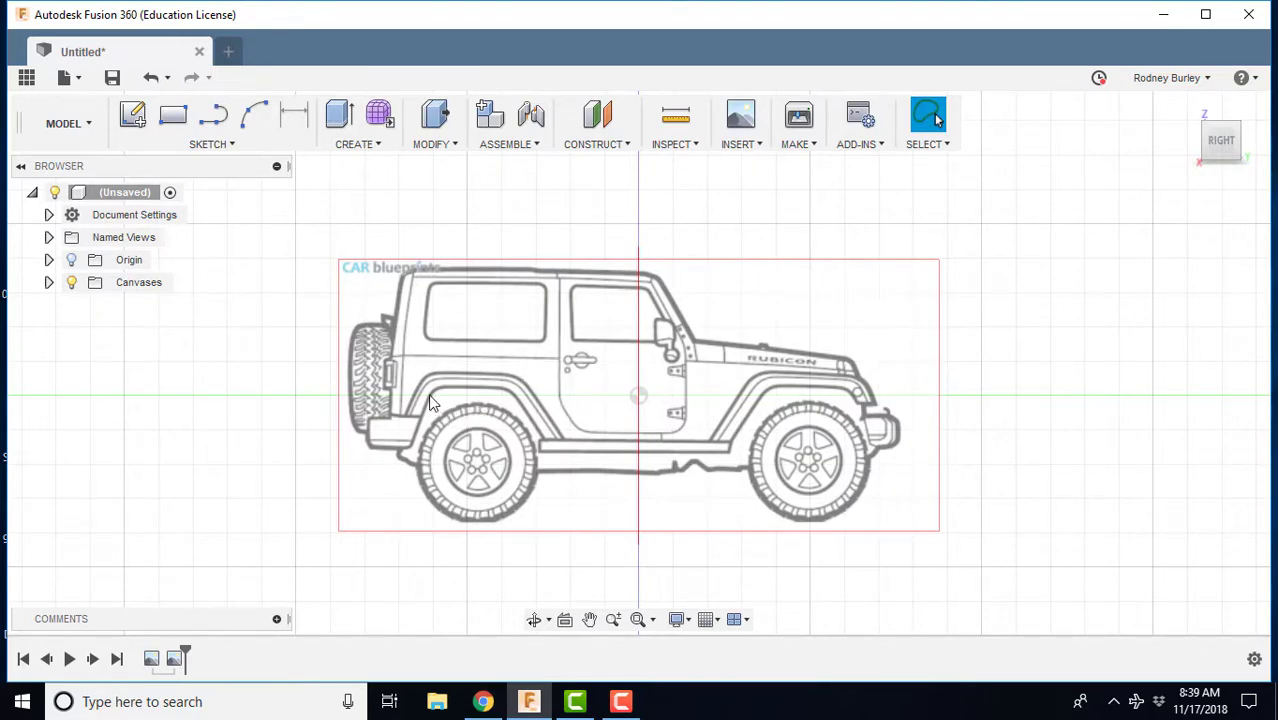
{"action": "scroll", "coordinate": [427, 398], "scroll_direction": "up", "scroll_amount": 2}
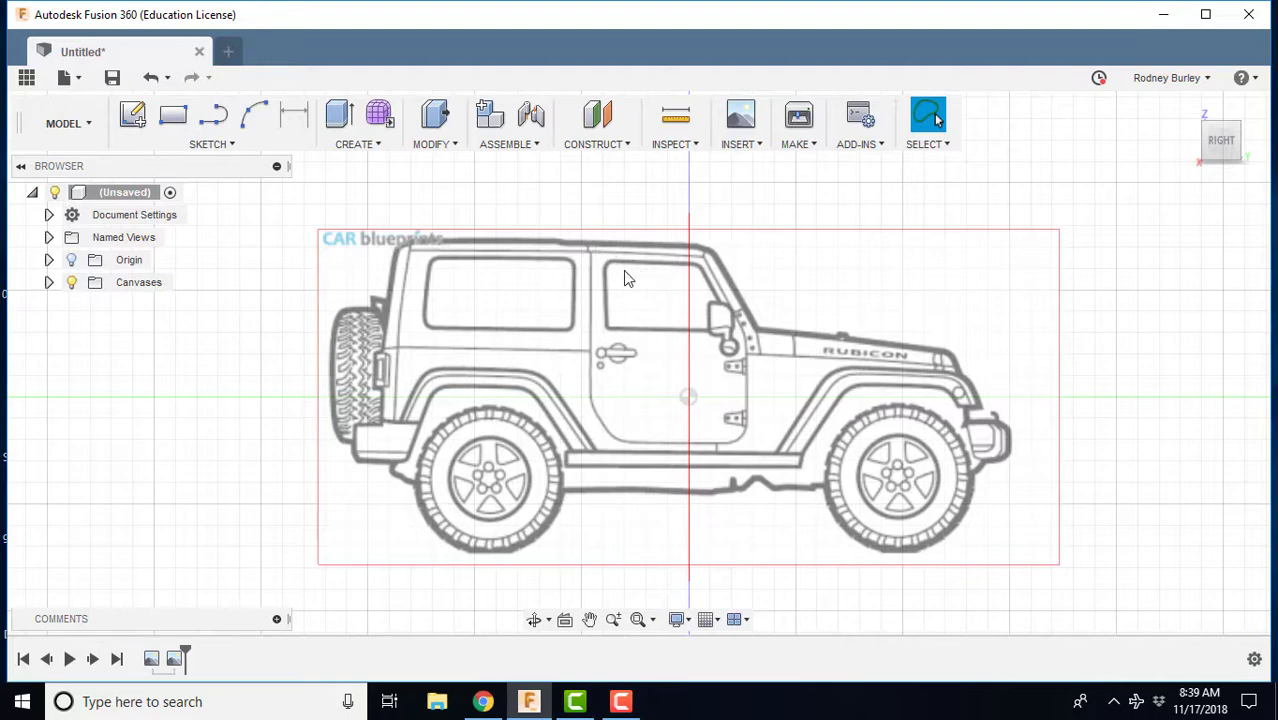
{"action": "left_click", "coordinate": [133, 116]}
{"action": "left_click", "coordinate": [756, 350]}
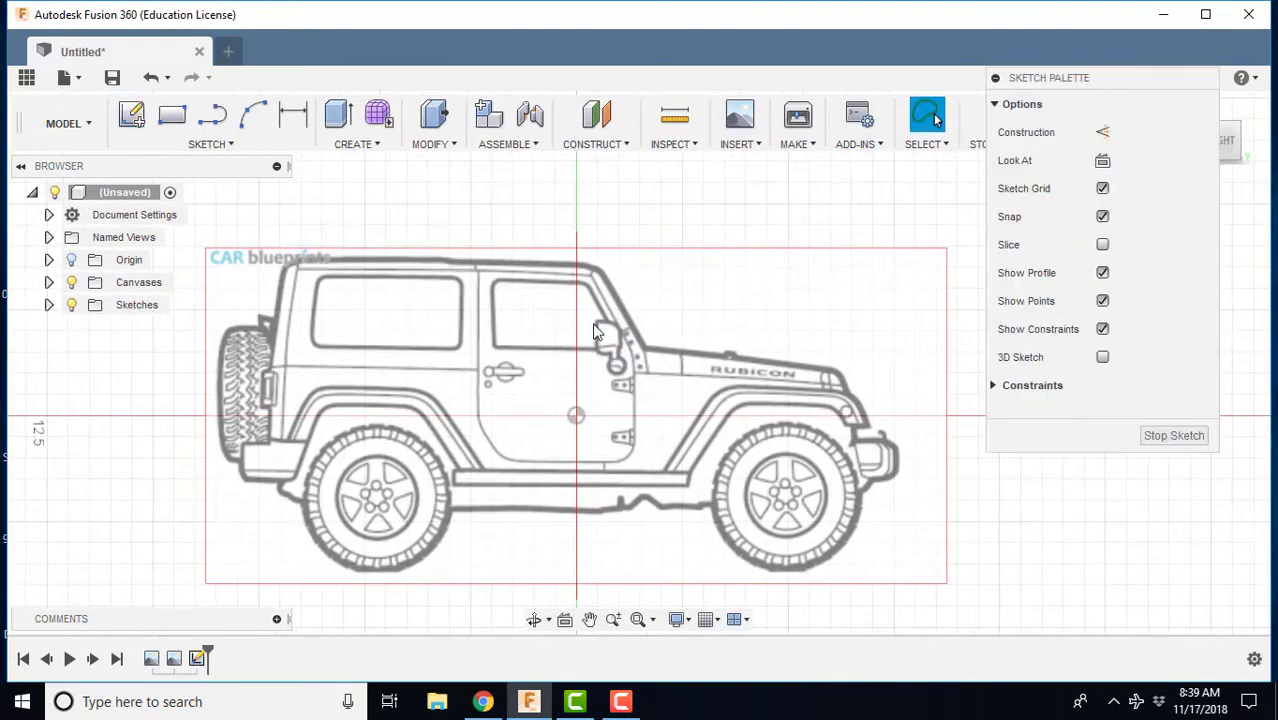
Trace the jeep's body with a closed line outline along the rear, roof, windshield, hood, front and underside
{"action": "left_click", "coordinate": [212, 116]}
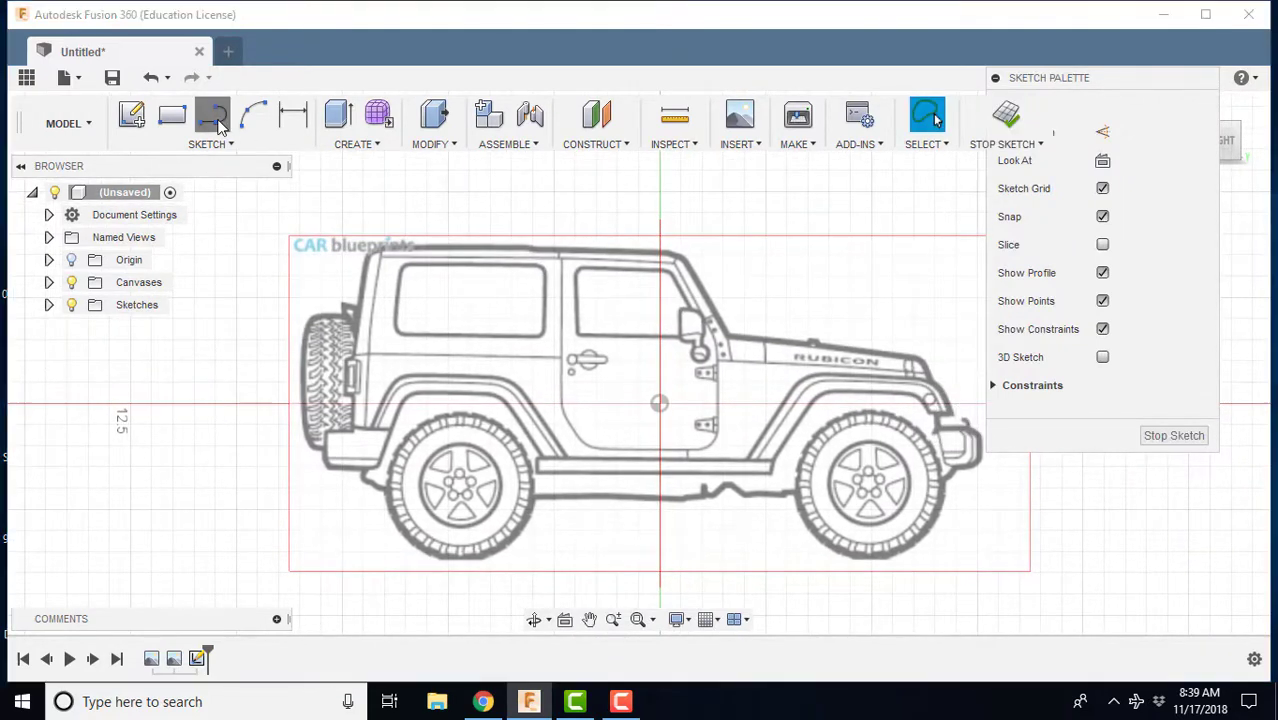
{"action": "left_click", "coordinate": [341, 487]}
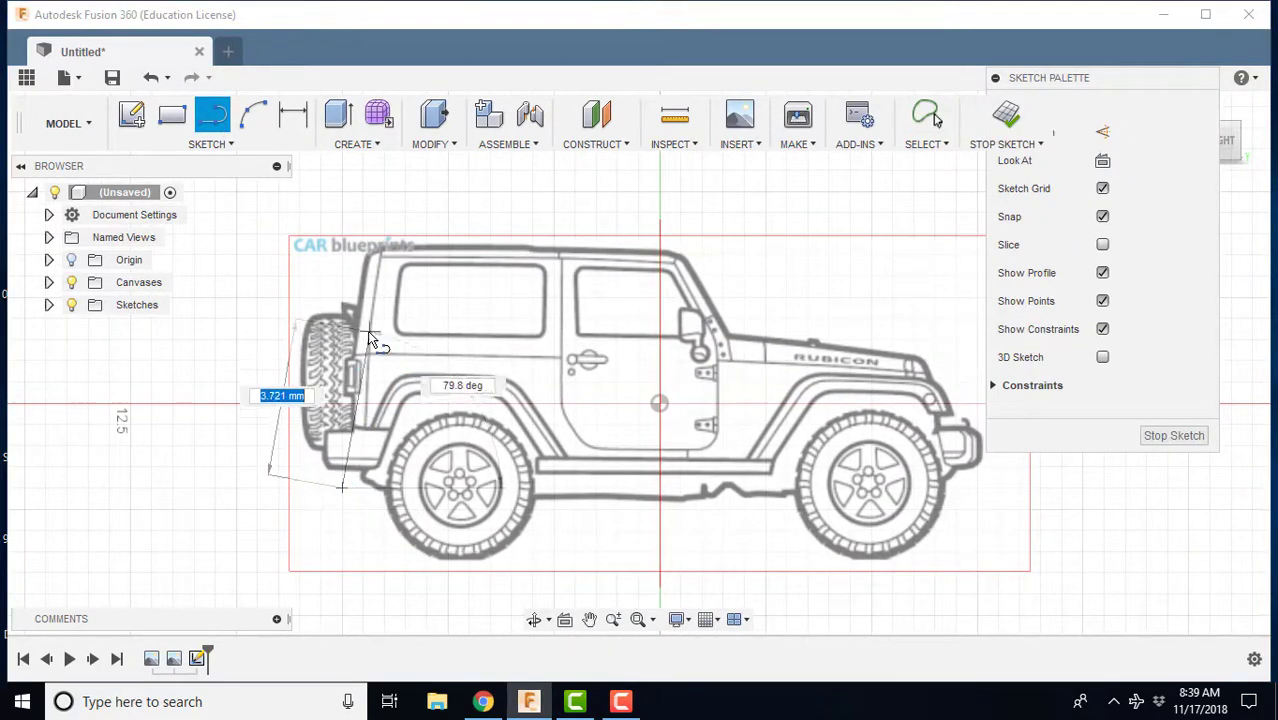
{"action": "left_click", "coordinate": [366, 257]}
{"action": "left_click", "coordinate": [681, 256]}
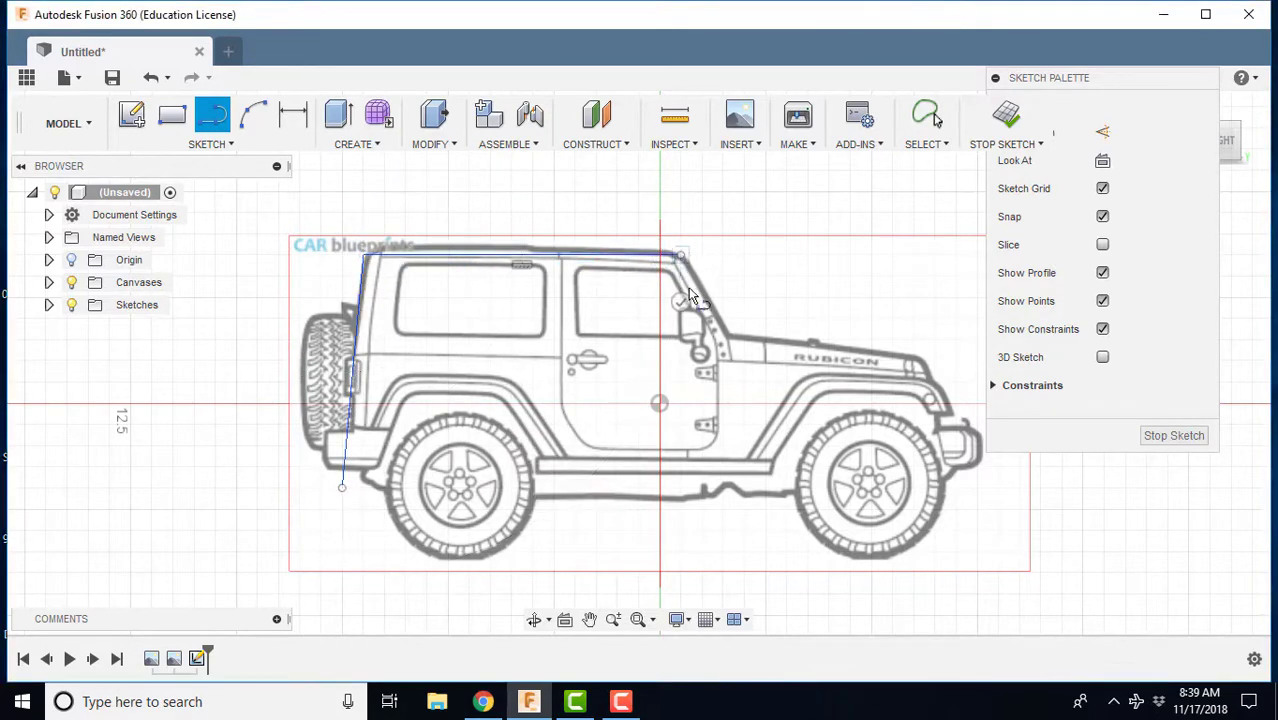
{"action": "left_click", "coordinate": [731, 334]}
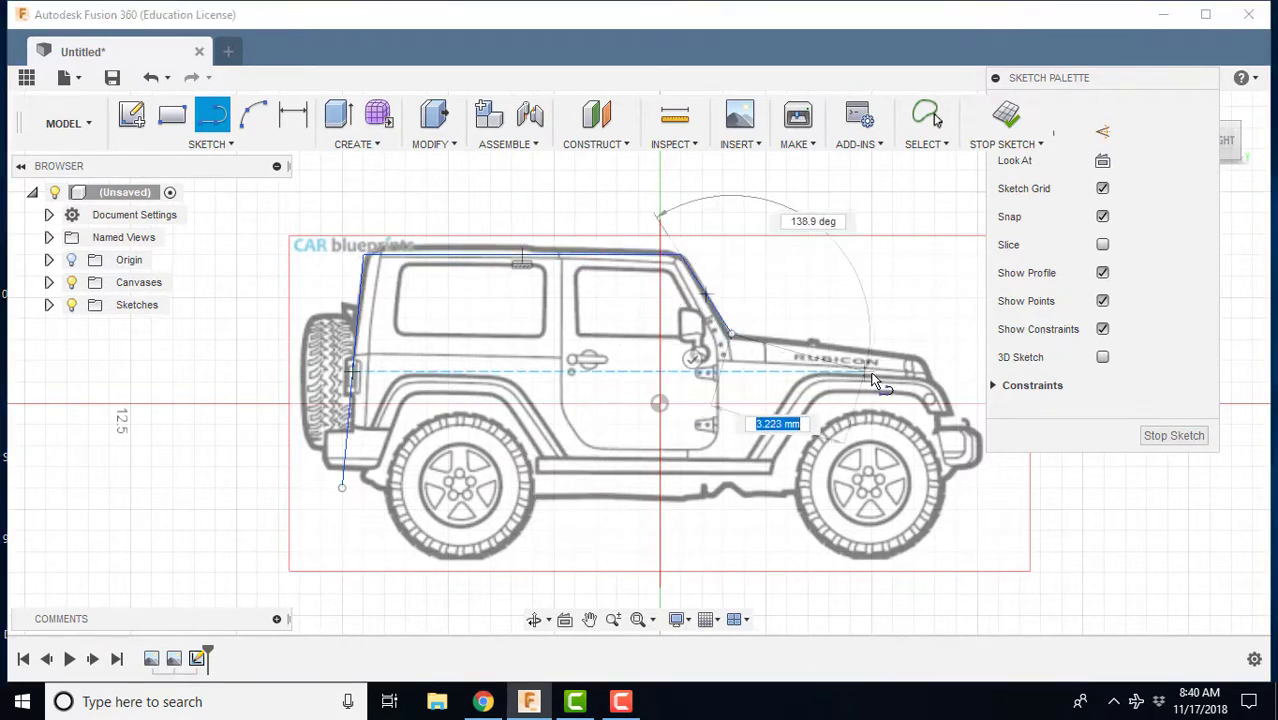
{"action": "left_click", "coordinate": [922, 352]}
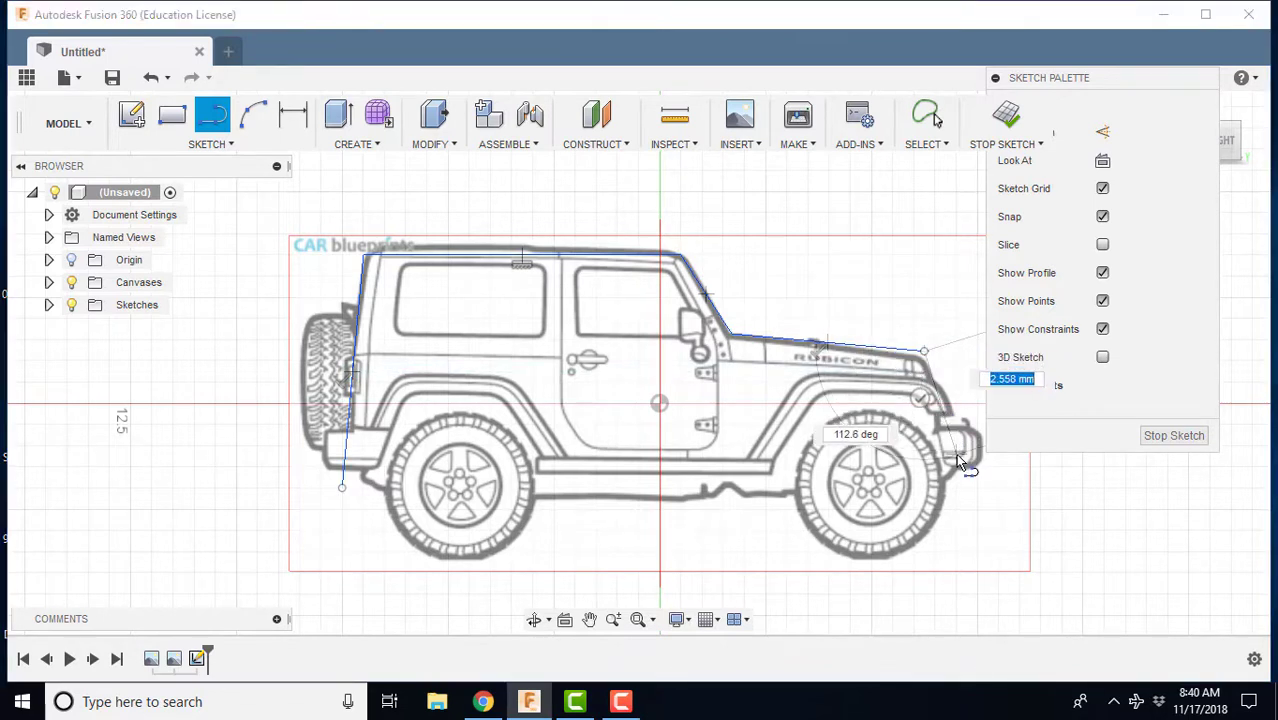
{"action": "left_click", "coordinate": [956, 455]}
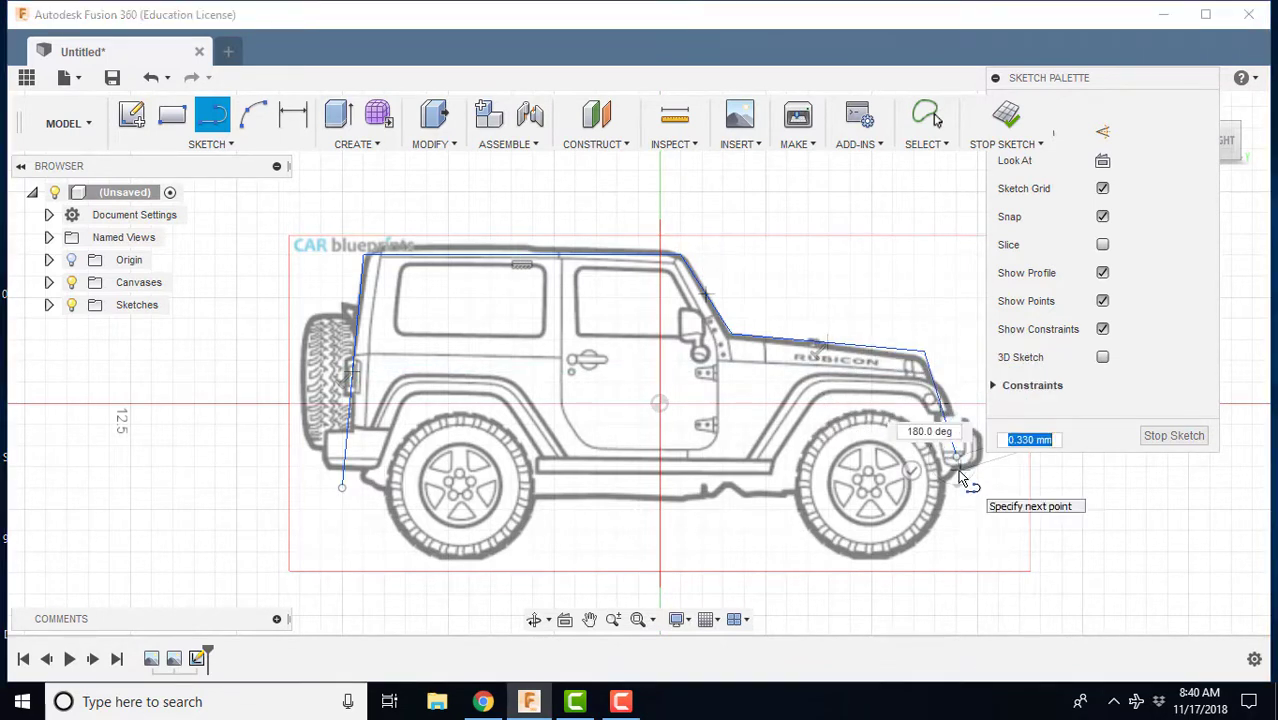
{"action": "left_click", "coordinate": [960, 469]}
{"action": "left_click", "coordinate": [343, 486]}
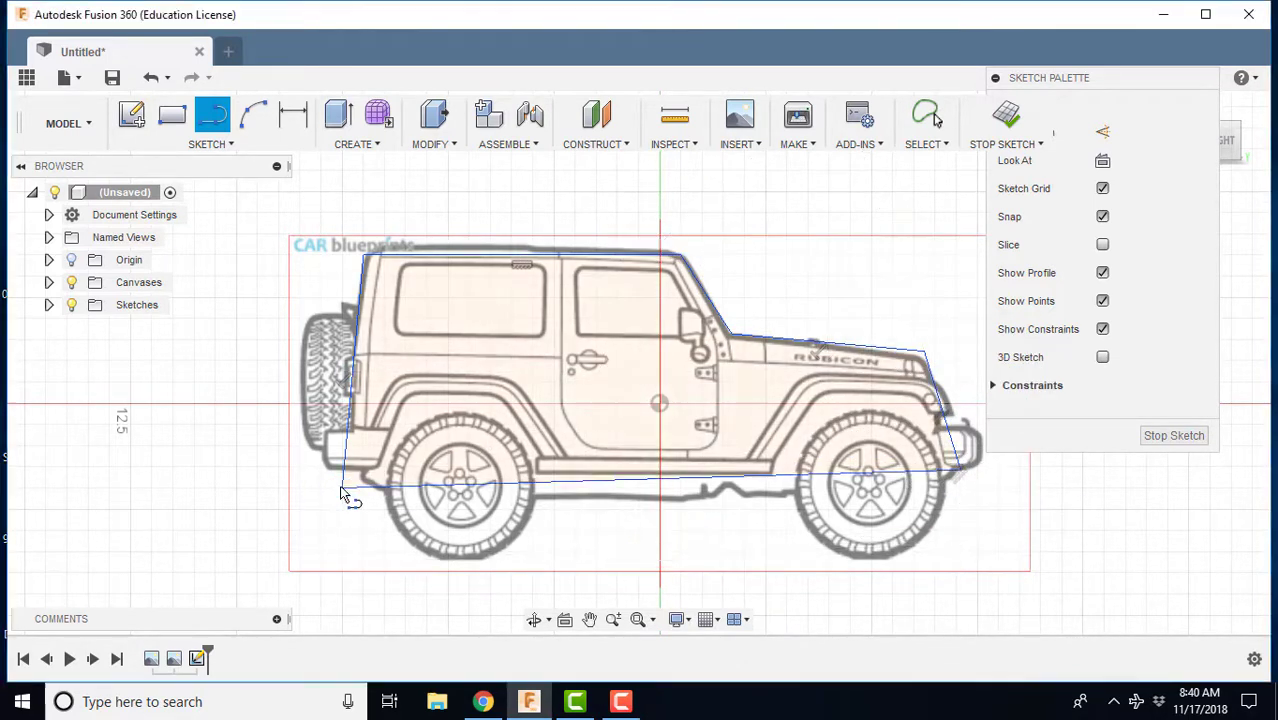
Extrude the jeep outline 3.50 mm to one side as a new body, matching the front-view image
{"action": "right_click", "coordinate": [596, 380]}
{"action": "left_click", "coordinate": [640, 346]}
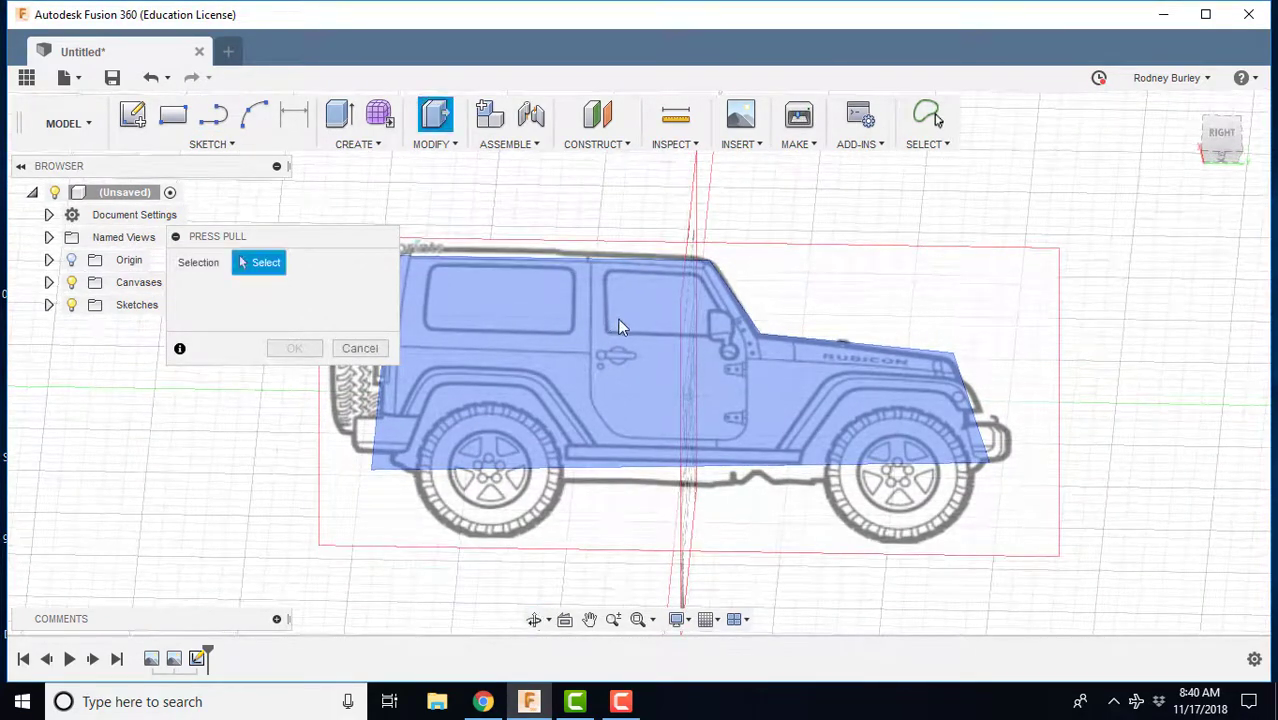
{"action": "left_click", "coordinate": [612, 355]}
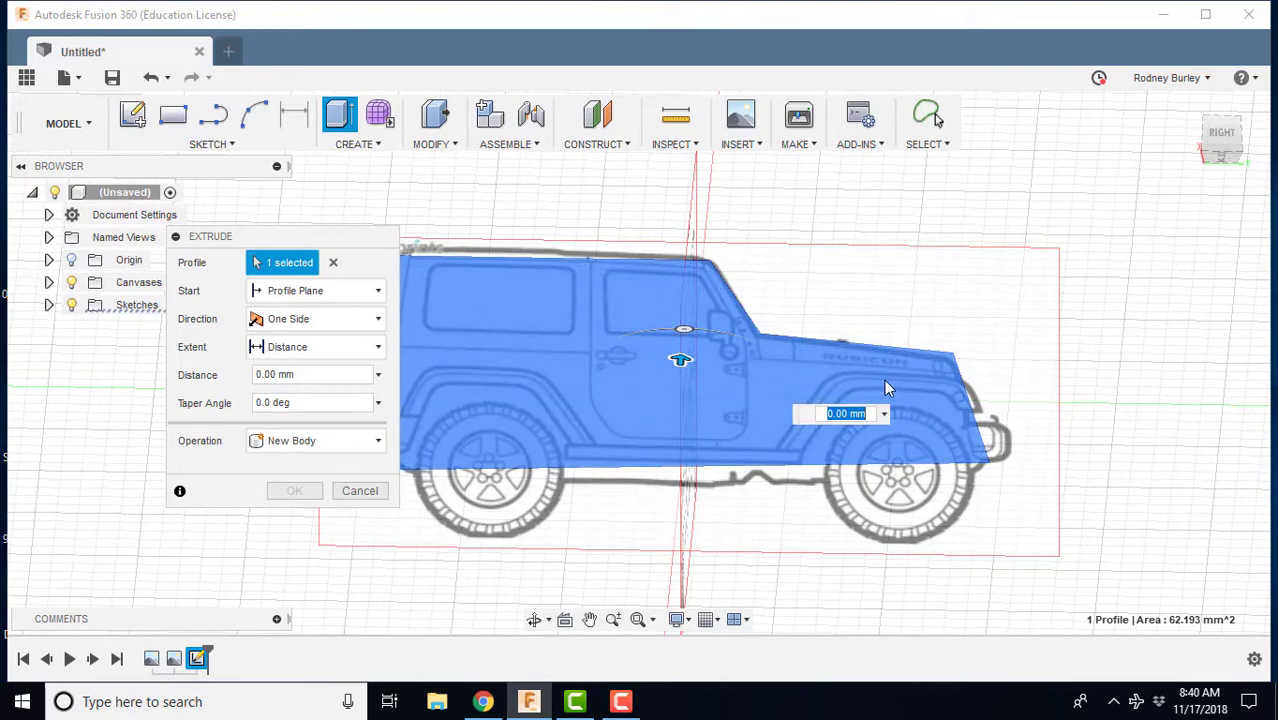
{"action": "left_click", "coordinate": [1220, 136]}
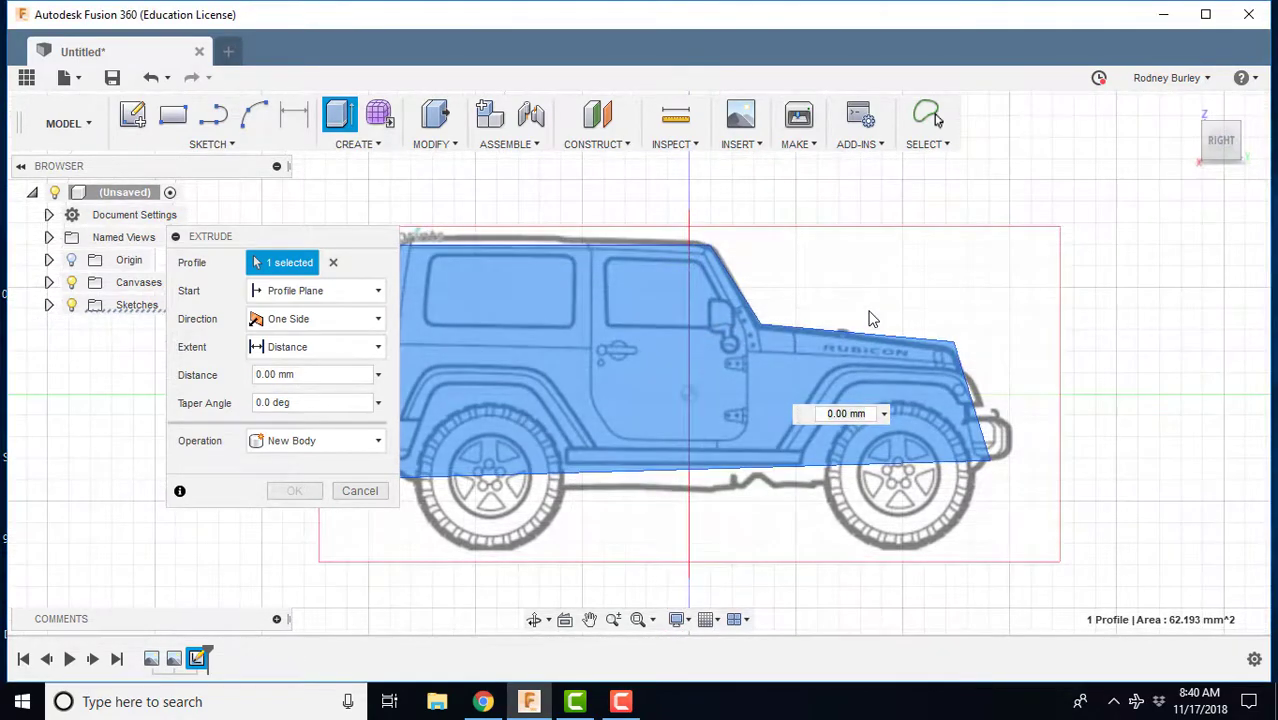
{"action": "left_click", "coordinate": [1188, 106]}
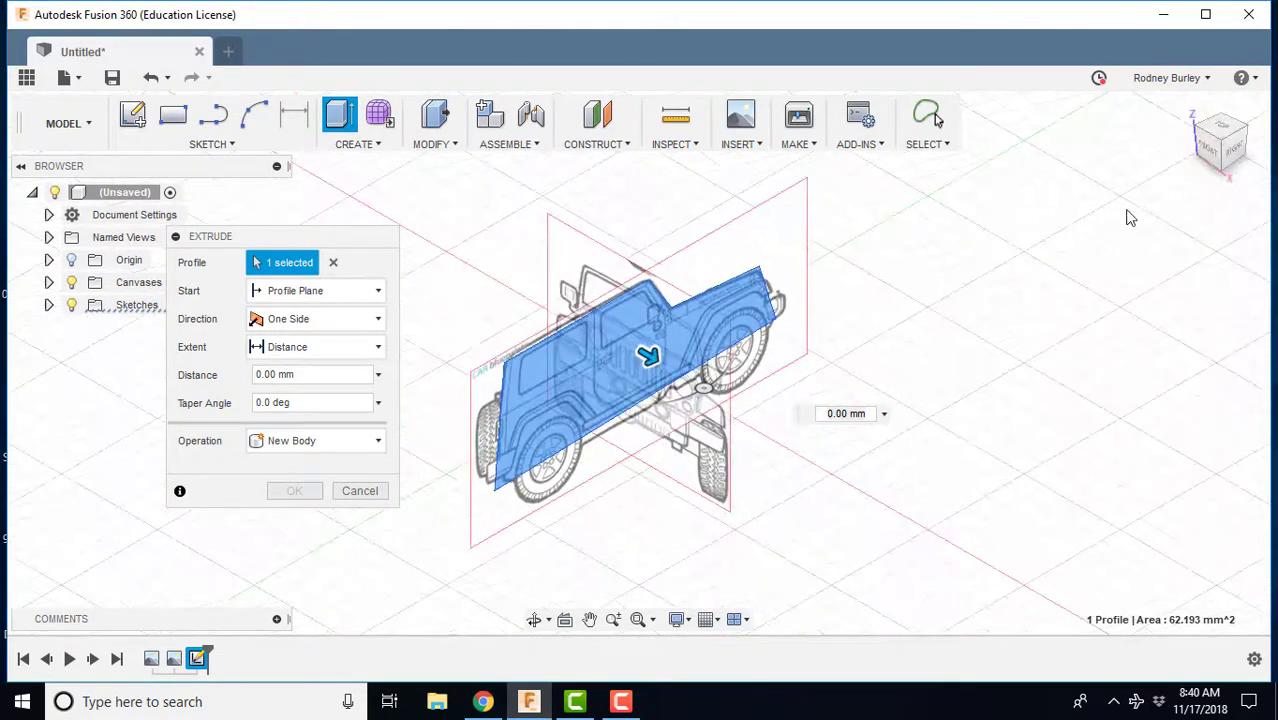
{"action": "left_click", "coordinate": [1214, 152]}
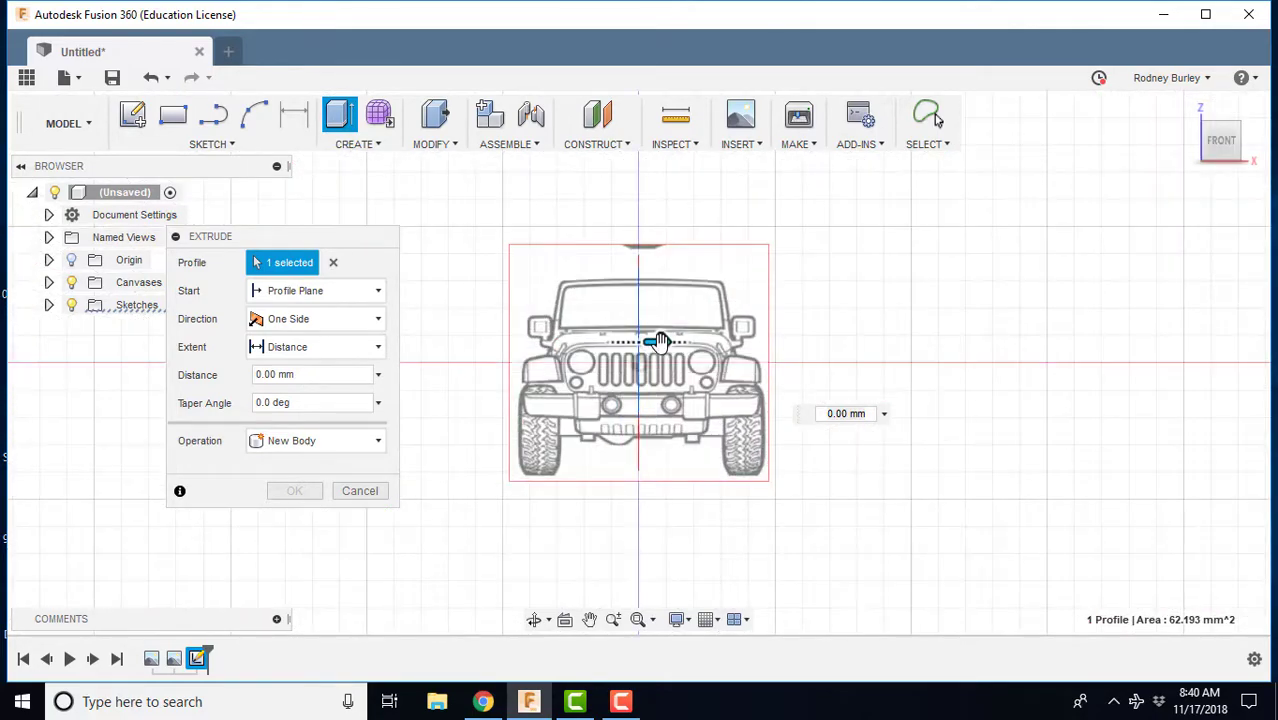
{"action": "mouse_move", "coordinate": [660, 342]}
{"action": "left_mouse_down"}
{"action": "mouse_move", "coordinate": [760, 345]}
{"action": "mouse_move", "coordinate": [703, 322]}
{"action": "left_mouse_up"}
{"action": "scroll", "coordinate": [760, 345], "scroll_direction": "up", "scroll_amount": 5}
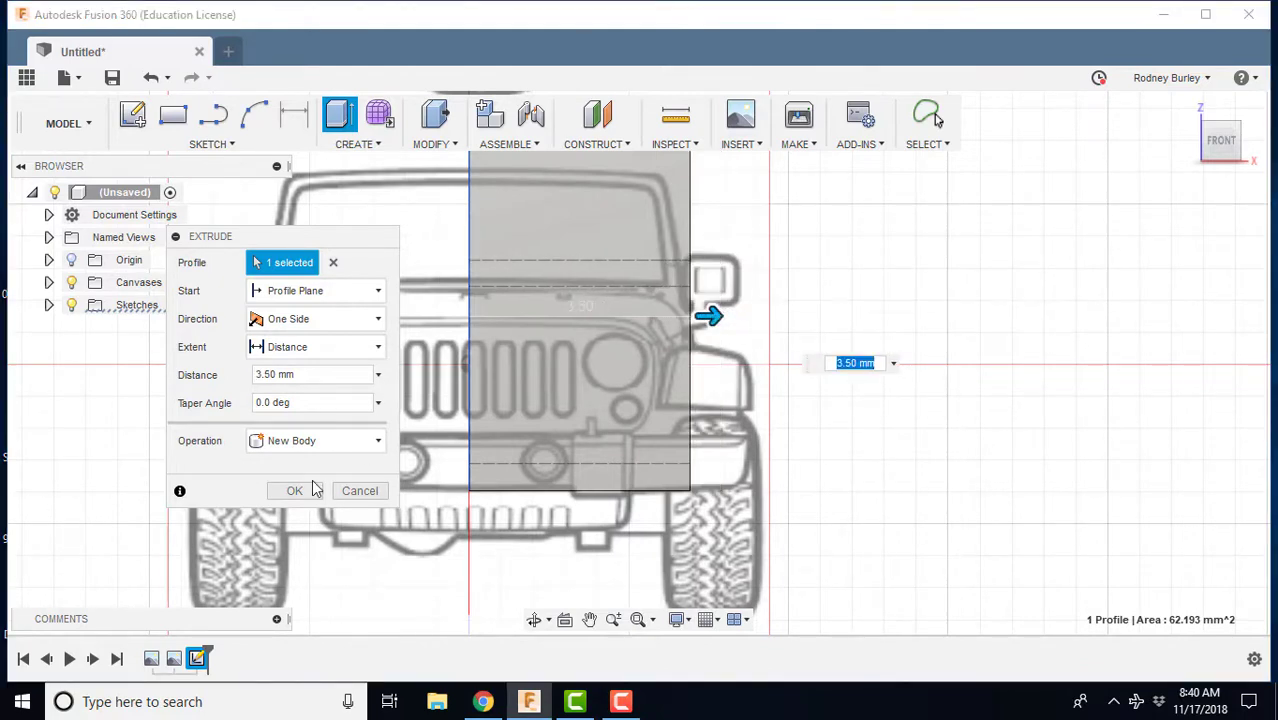
{"action": "left_click", "coordinate": [294, 490]}
Start a new sketch on the side face of the extruded jeep body
{"action": "scroll", "coordinate": [870, 368], "scroll_direction": "down", "scroll_amount": 2}
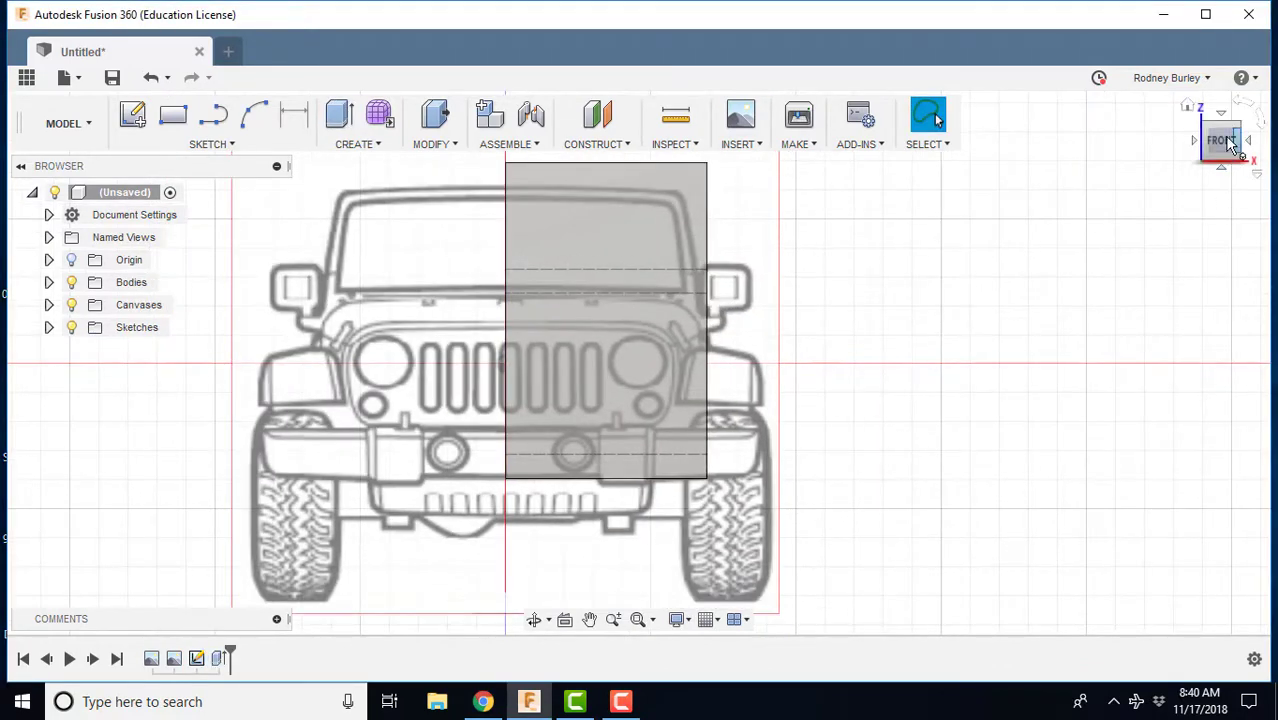
{"action": "left_click", "coordinate": [1187, 107]}
{"action": "middle_click_drag", "start_coordinate": [751, 345], "coordinate": [625, 262], "text": "shift"}
{"action": "left_click", "coordinate": [133, 115]}
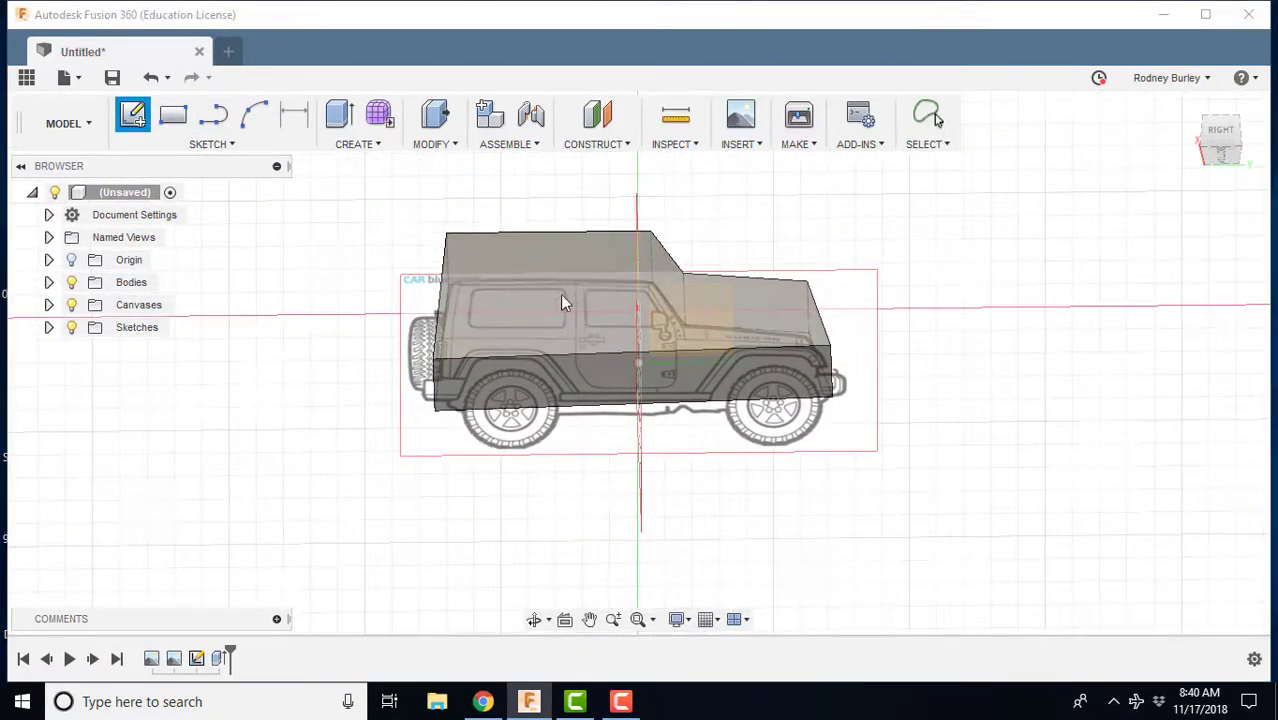
{"action": "scroll", "coordinate": [577, 335], "scroll_direction": "up", "scroll_amount": 3}
{"action": "middle_click_drag", "start_coordinate": [585, 330], "coordinate": [632, 204], "text": "shift"}
{"action": "left_click", "coordinate": [551, 266]}
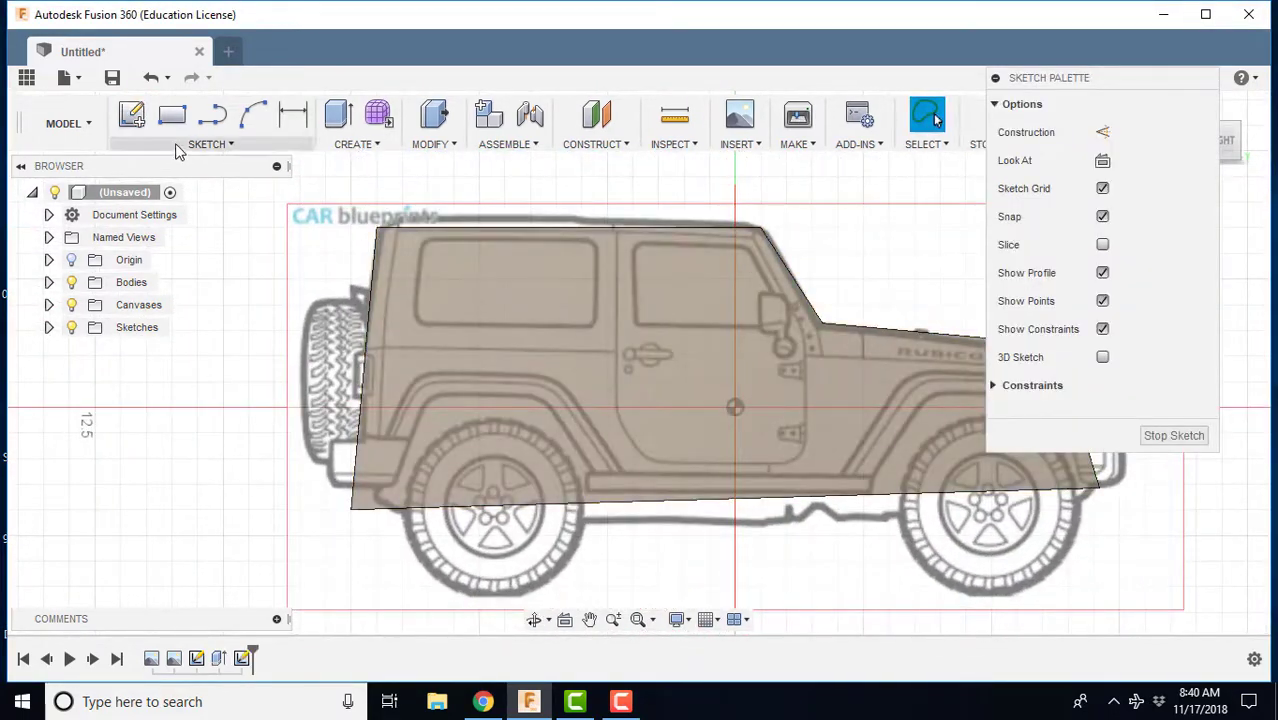
Draw a center diameter circle over the rear tire, centered on the body's lower edge, and finish the sketch
{"action": "left_click", "coordinate": [208, 145]}
{"action": "mouse_move", "coordinate": [200, 80]}
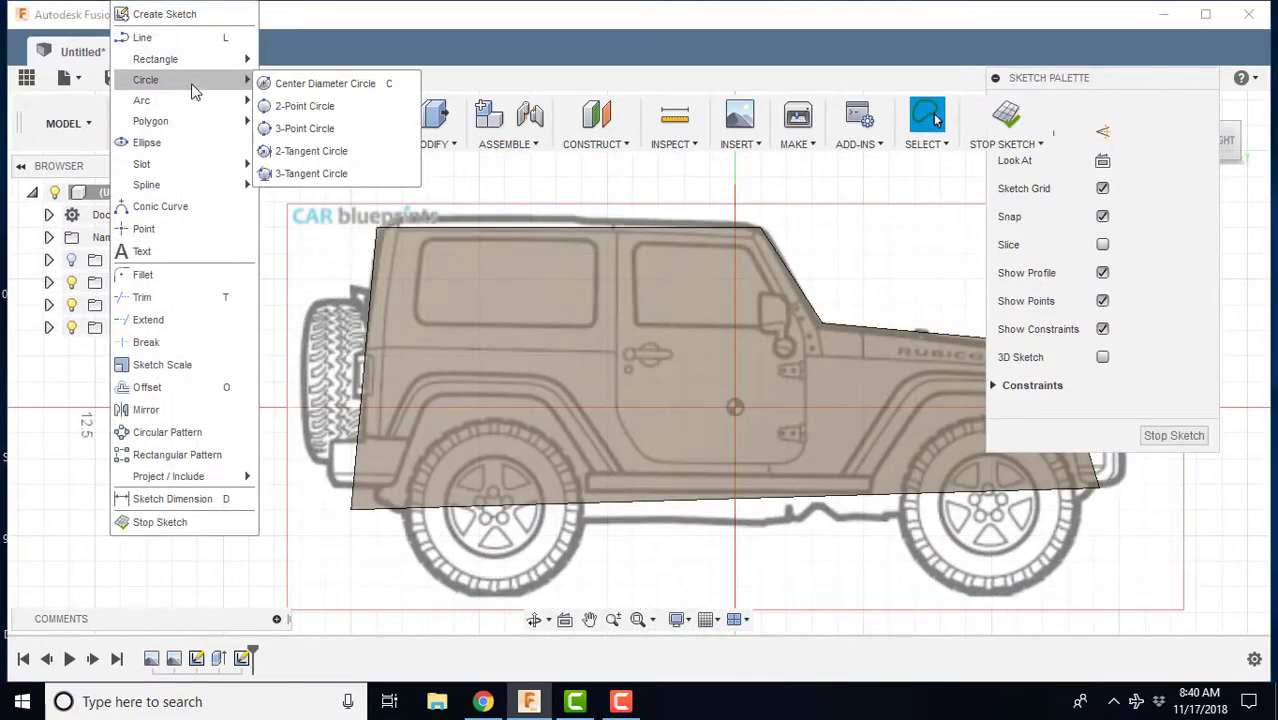
{"action": "left_click", "coordinate": [300, 82]}
{"action": "scroll", "coordinate": [501, 436], "scroll_direction": "up", "scroll_amount": 6}
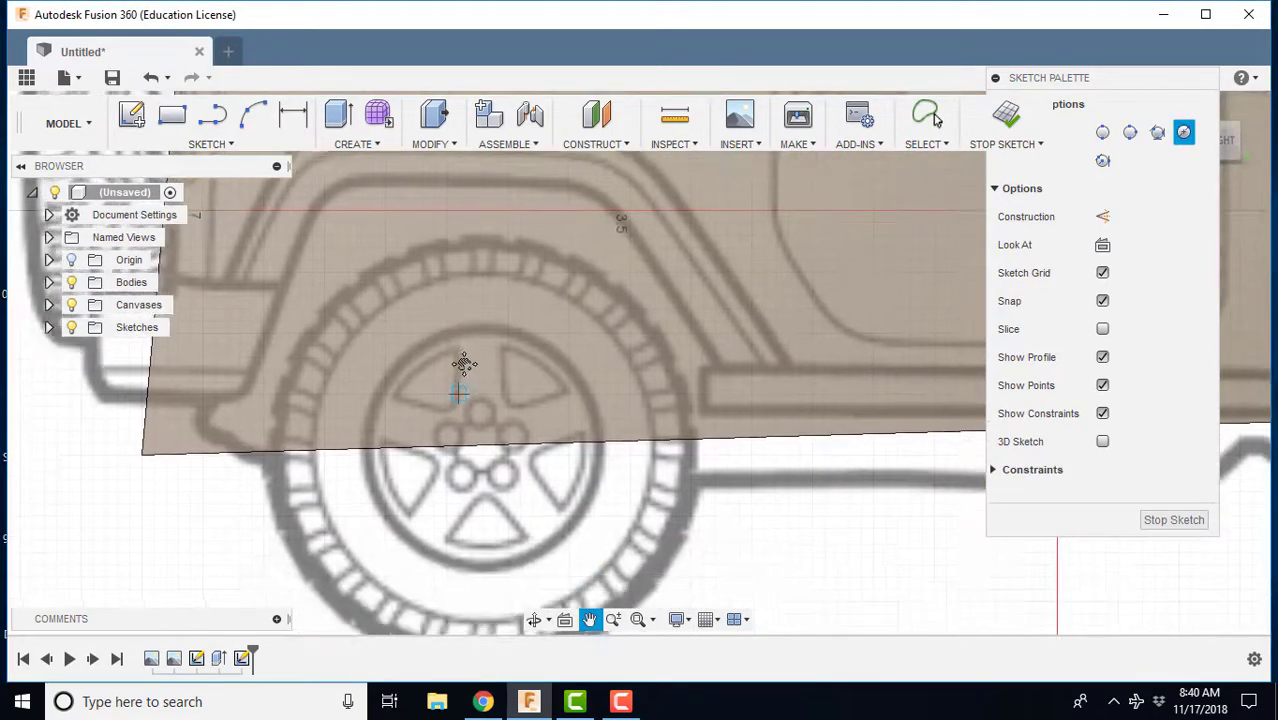
{"action": "scroll", "coordinate": [476, 416], "scroll_direction": "up", "scroll_amount": 3}
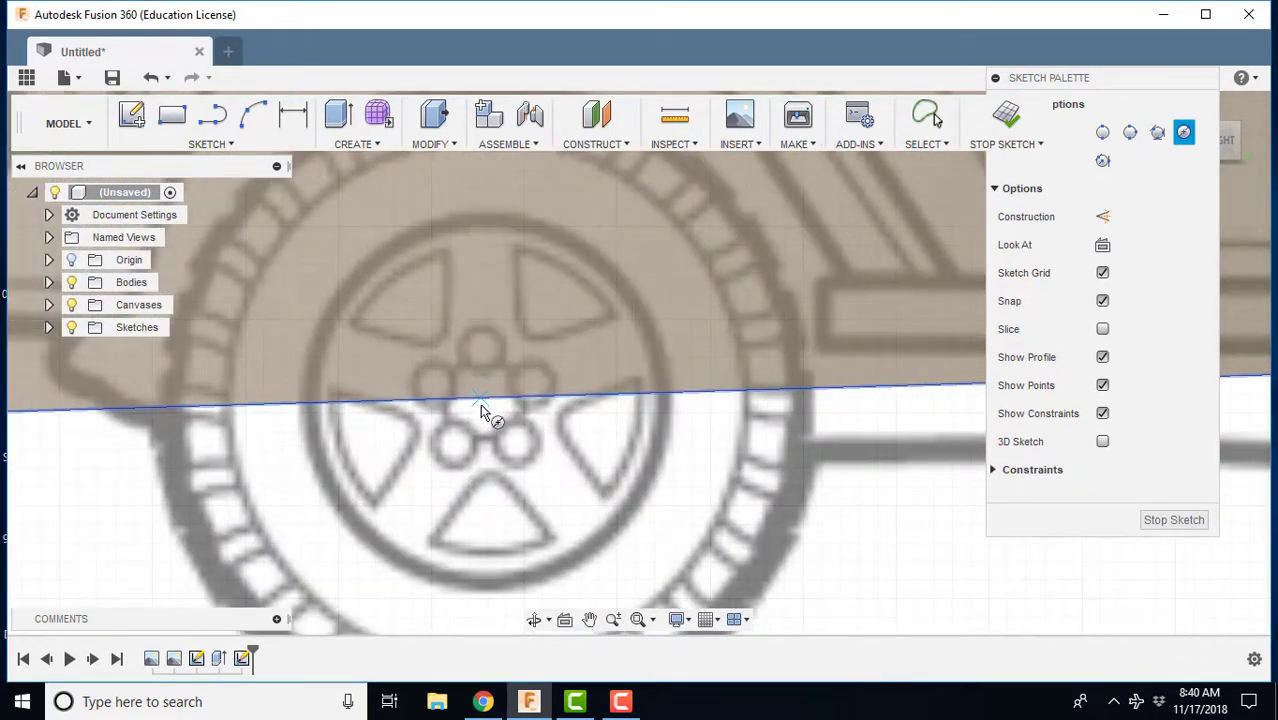
{"action": "left_click", "coordinate": [484, 400]}
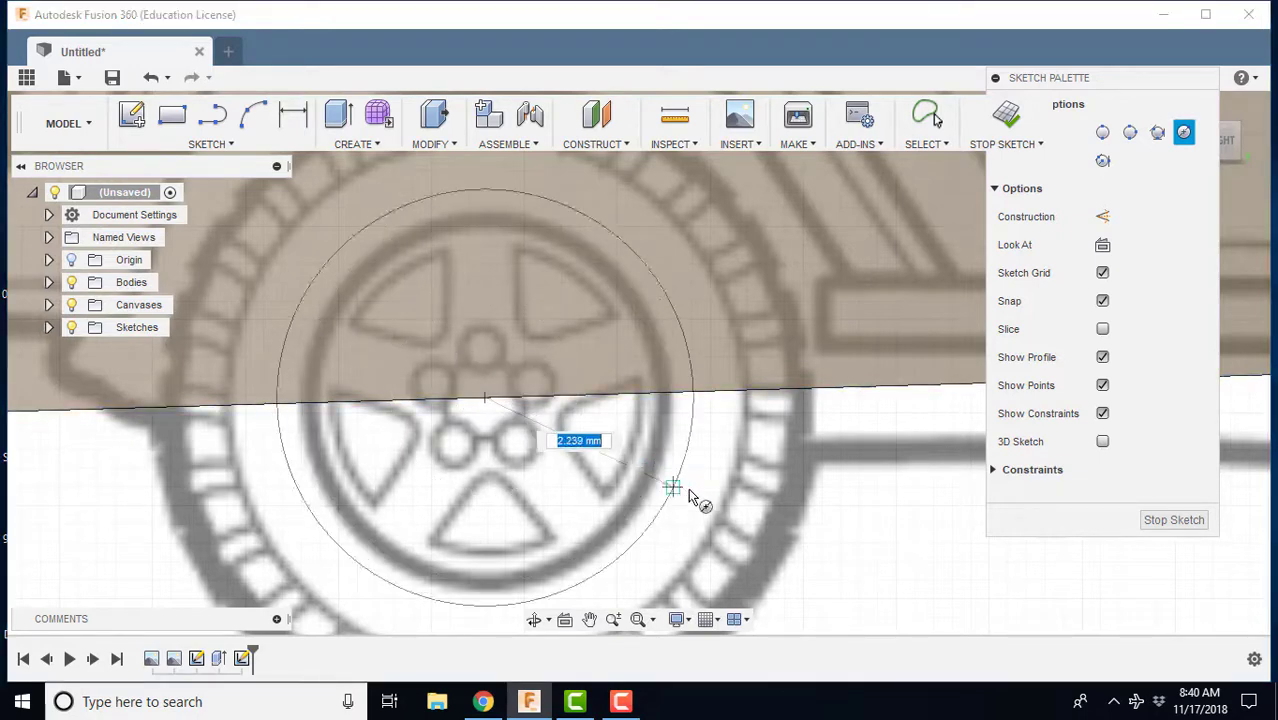
{"action": "left_click", "coordinate": [787, 532]}
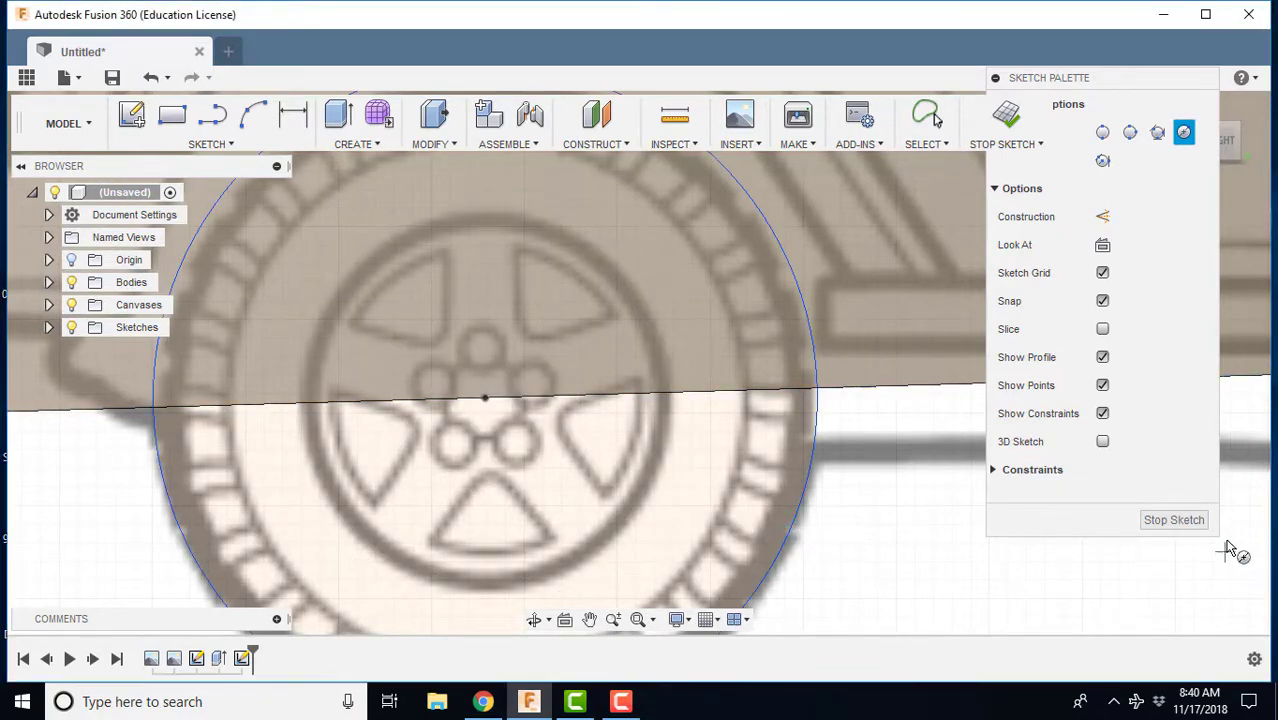
{"action": "left_click", "coordinate": [1195, 525]}
Start extruding both halves of the rear wheel circle and pull them 0.50 mm outward from the body's side
{"action": "middle_click_drag", "start_coordinate": [870, 500], "coordinate": [866, 440], "text": "shift"}
{"action": "right_click", "coordinate": [660, 313]}
{"action": "left_click", "coordinate": [696, 298]}
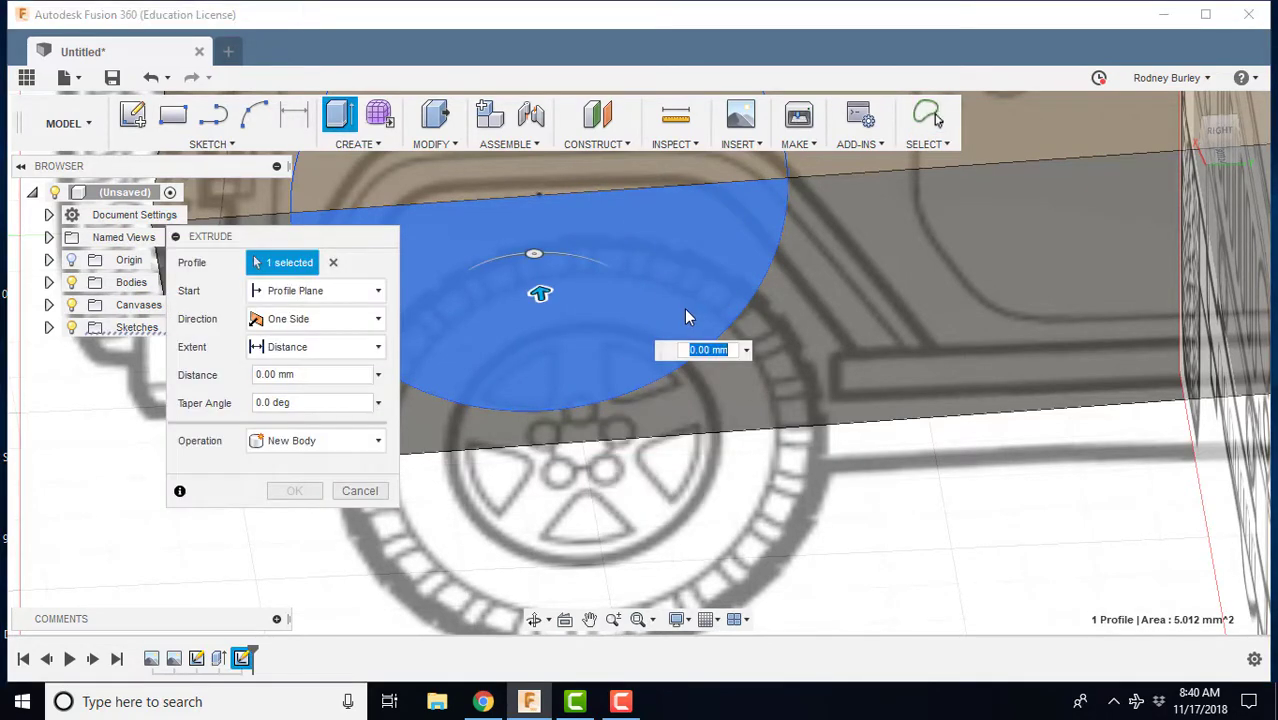
{"action": "middle_click_drag", "start_coordinate": [684, 310], "coordinate": [712, 297], "text": "shift"}
{"action": "left_click", "coordinate": [684, 235]}
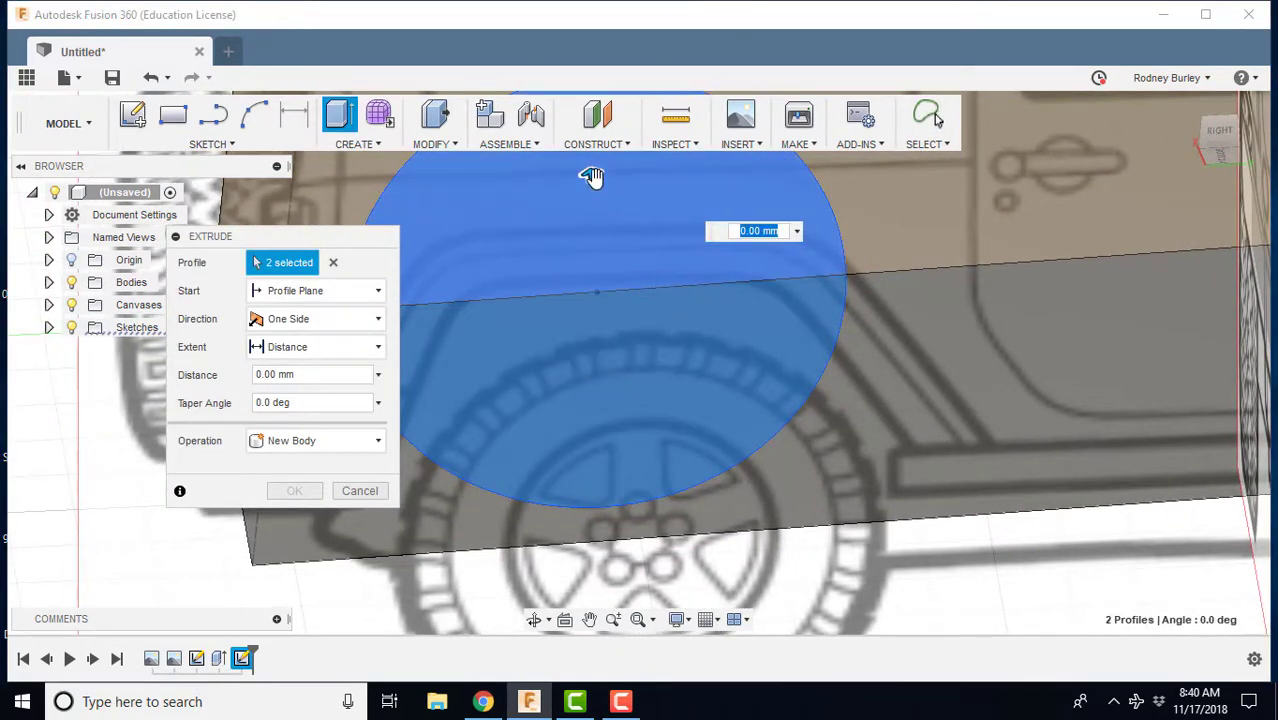
{"action": "scroll", "coordinate": [601, 212], "scroll_direction": "up", "scroll_amount": 2}
{"action": "scroll", "coordinate": [644, 367], "scroll_direction": "down", "scroll_amount": 4}
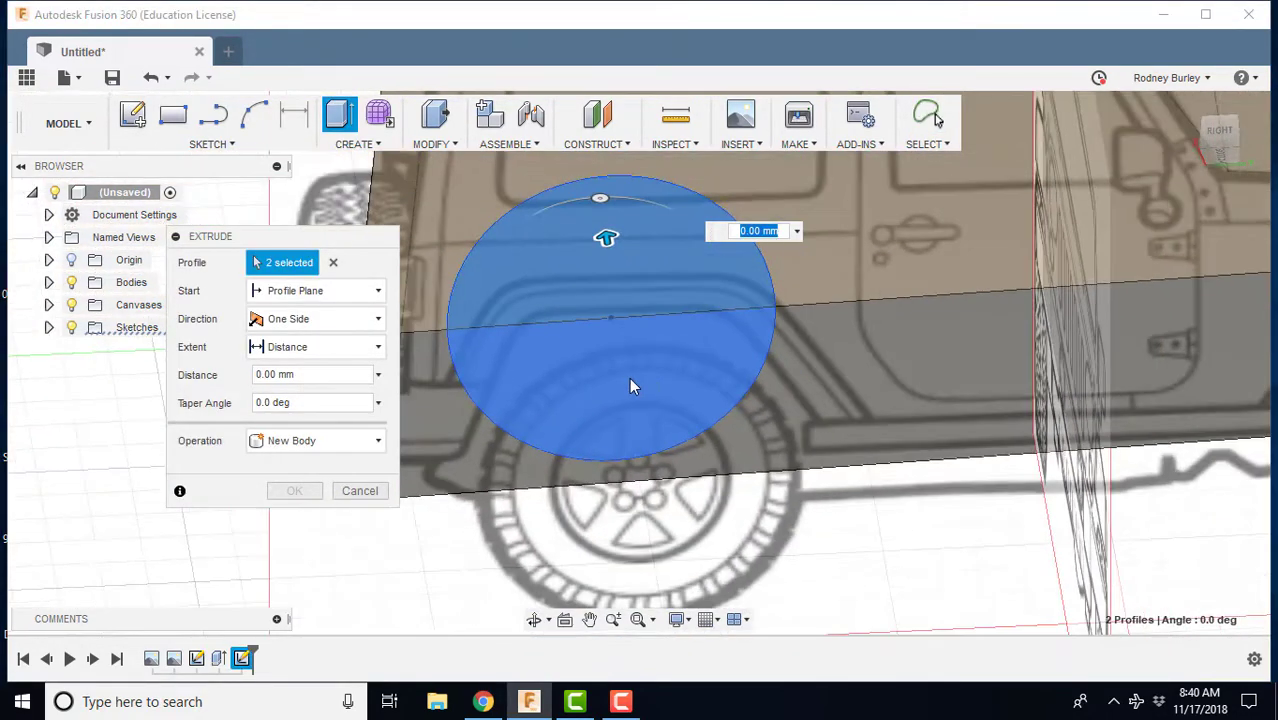
{"action": "middle_click_drag", "start_coordinate": [652, 381], "coordinate": [706, 422]}
{"action": "left_click_drag", "start_coordinate": [660, 280], "coordinate": [793, 286]}
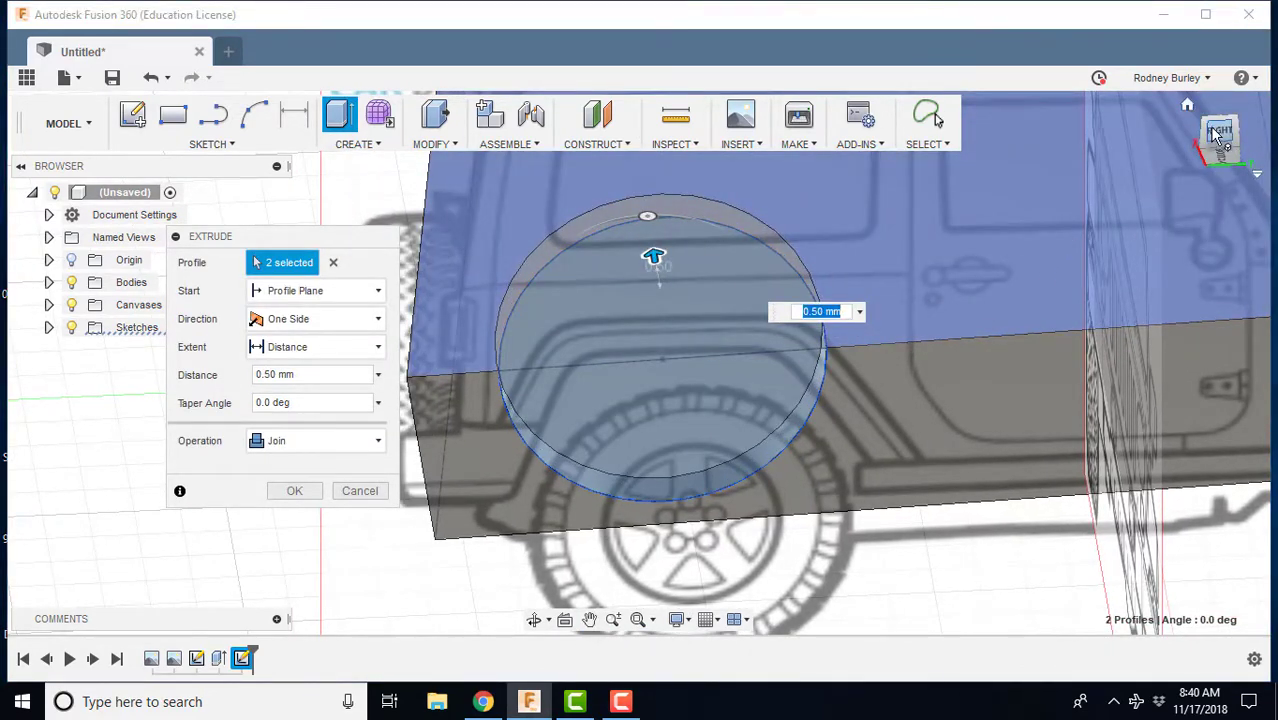
Set the wheel extrusion to 1.00 mm using the front-view image as reference and complete it with the Join operation
{"action": "left_click", "coordinate": [1219, 134]}
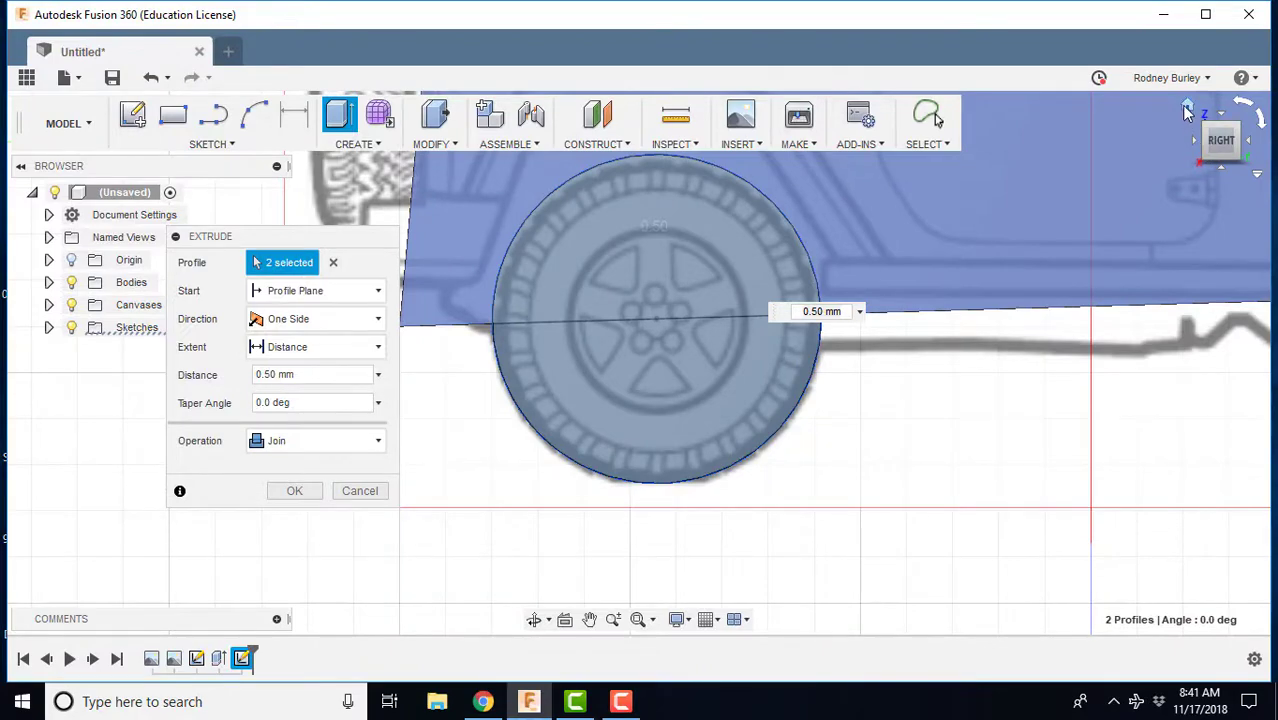
{"action": "left_click", "coordinate": [1188, 108]}
{"action": "left_click", "coordinate": [1210, 150]}
{"action": "left_click_drag", "start_coordinate": [766, 392], "coordinate": [777, 391]}
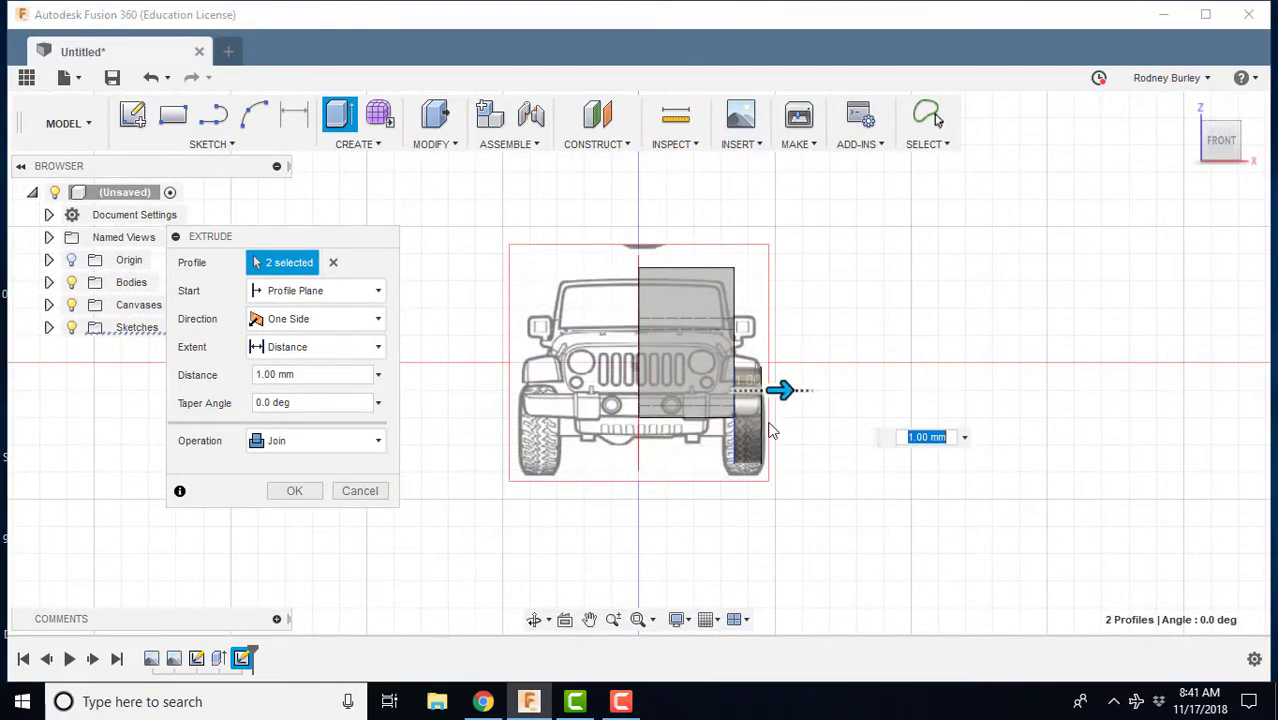
{"action": "scroll", "coordinate": [745, 448], "scroll_direction": "up", "scroll_amount": 4}
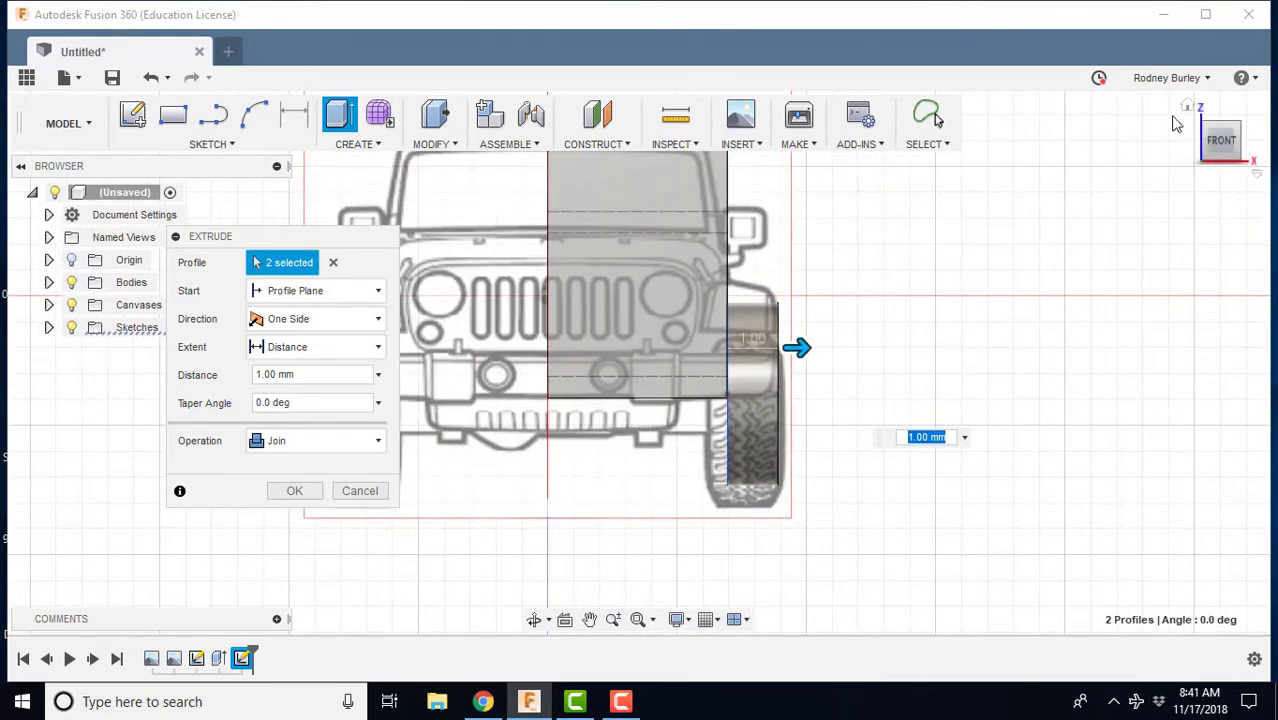
{"action": "left_click", "coordinate": [1189, 106]}
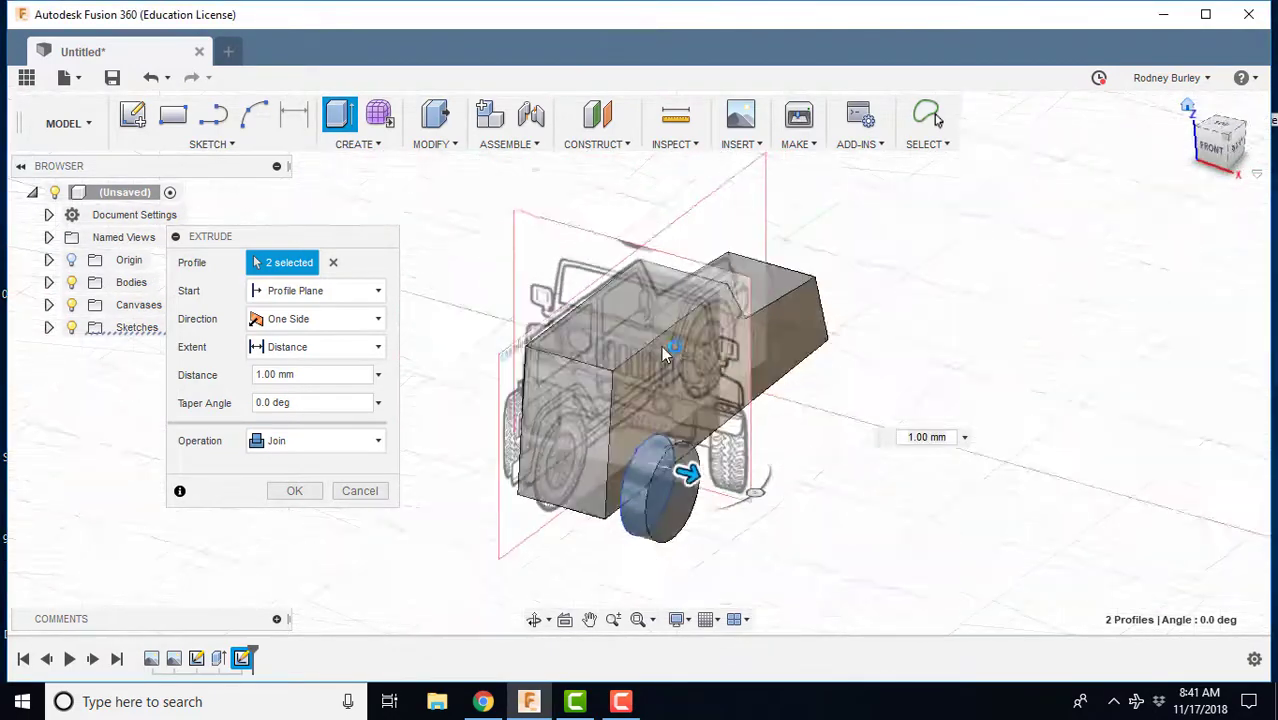
{"action": "left_click", "coordinate": [298, 490]}
Start a new sketch on the YZ plane, facing the jeep's side view
{"action": "middle_click_drag", "start_coordinate": [621, 484], "coordinate": [670, 440], "text": "shift"}
{"action": "scroll", "coordinate": [600, 350], "scroll_direction": "up", "scroll_amount": 3}
{"action": "scroll", "coordinate": [590, 318], "scroll_direction": "up", "scroll_amount": 2}
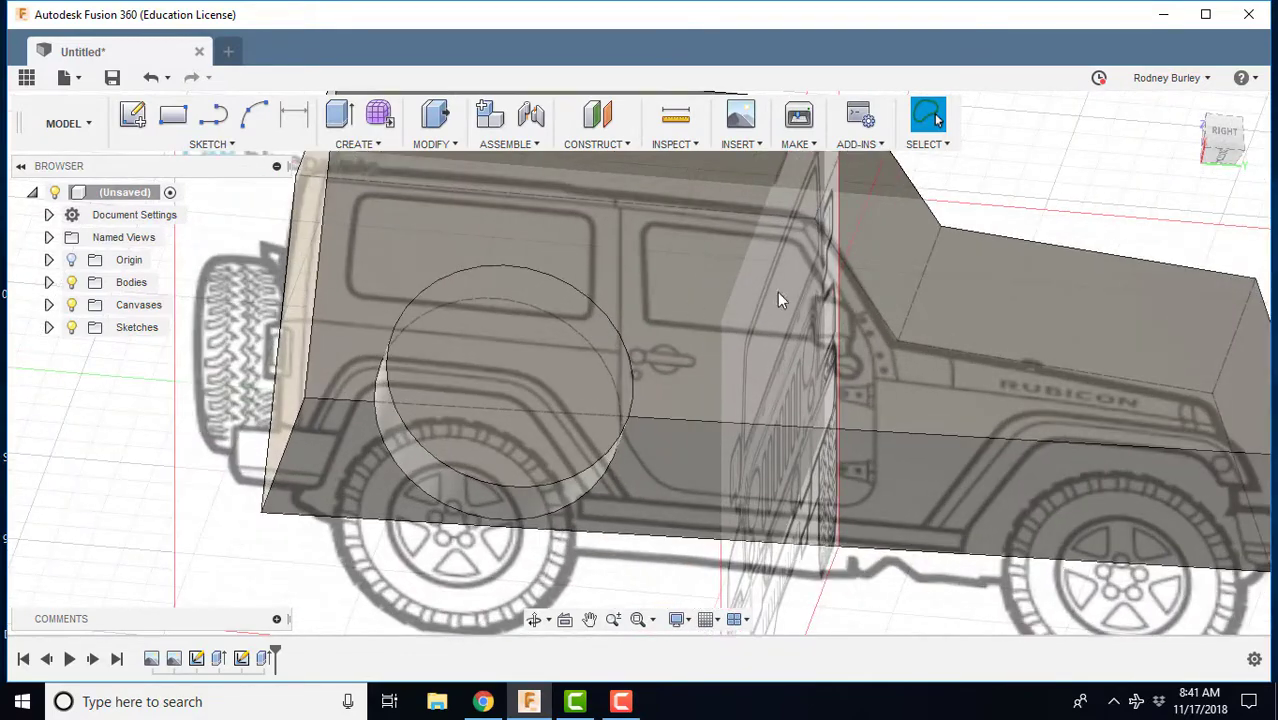
{"action": "left_click", "coordinate": [1226, 134]}
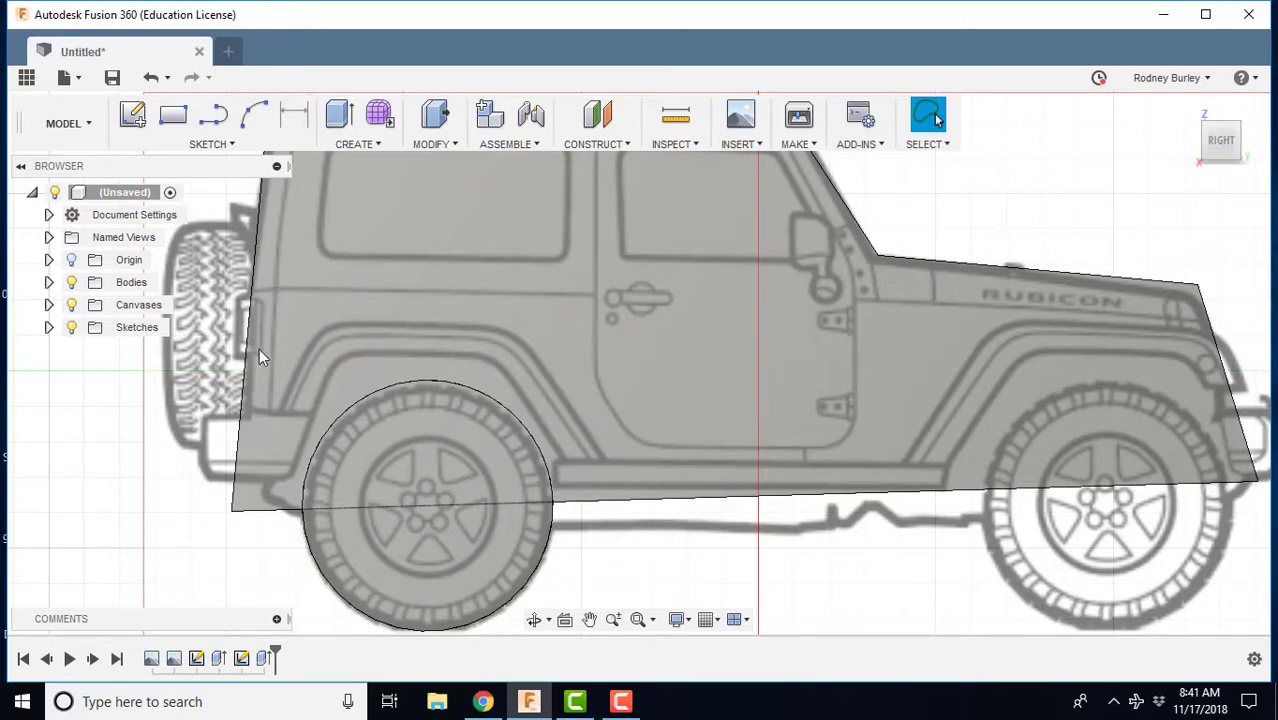
{"action": "left_click", "coordinate": [133, 114]}
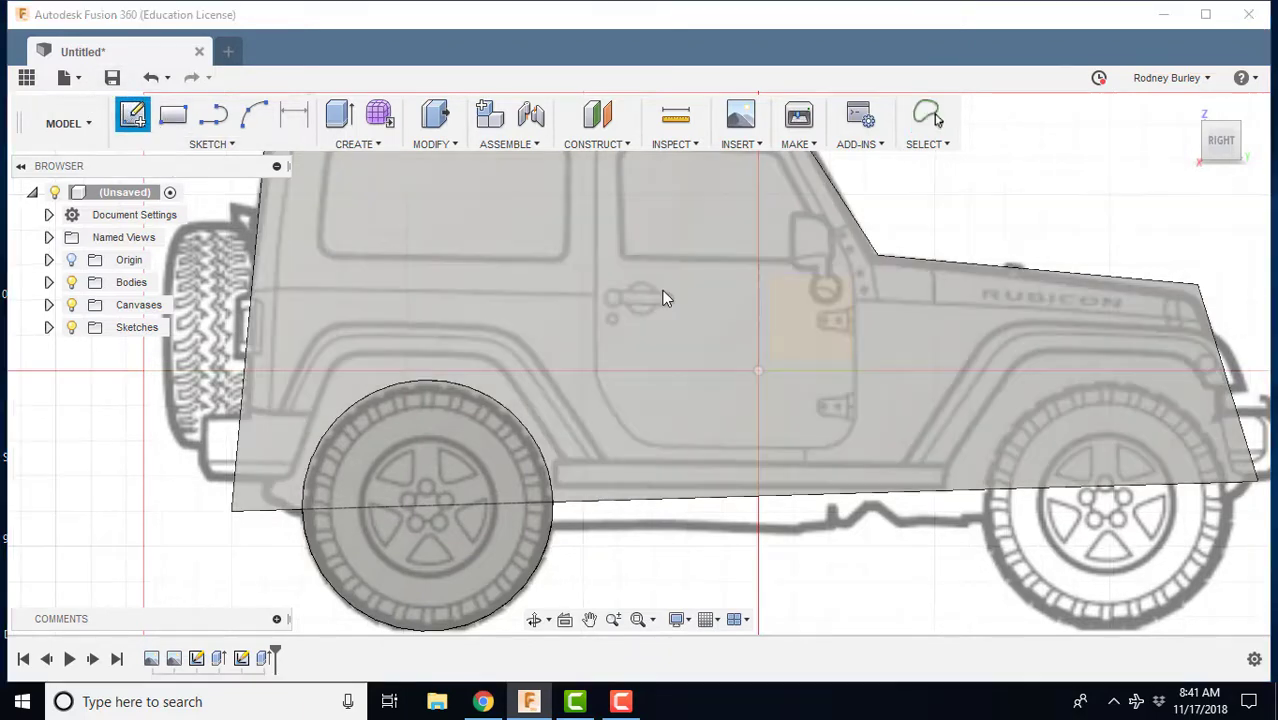
{"action": "left_click", "coordinate": [815, 320]}
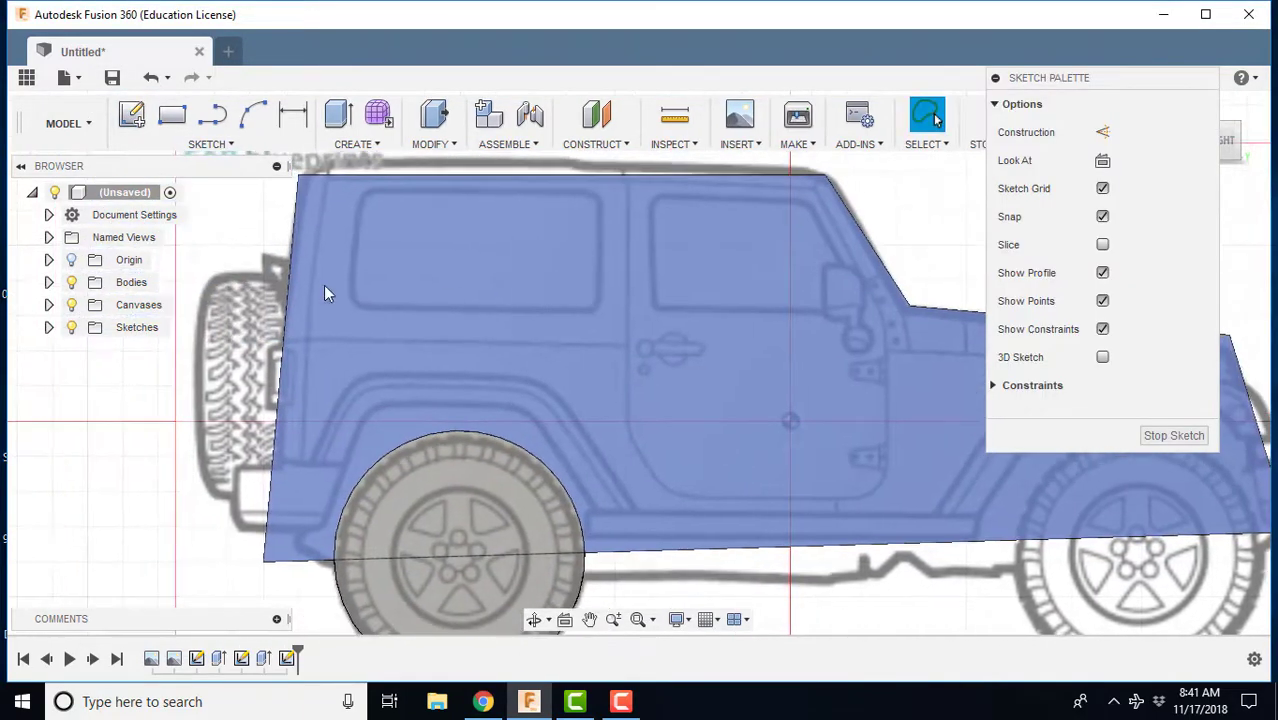
Try to trace the rear fender with lines from the body's lower rear corner and undo the stray line
{"action": "left_click", "coordinate": [212, 114]}
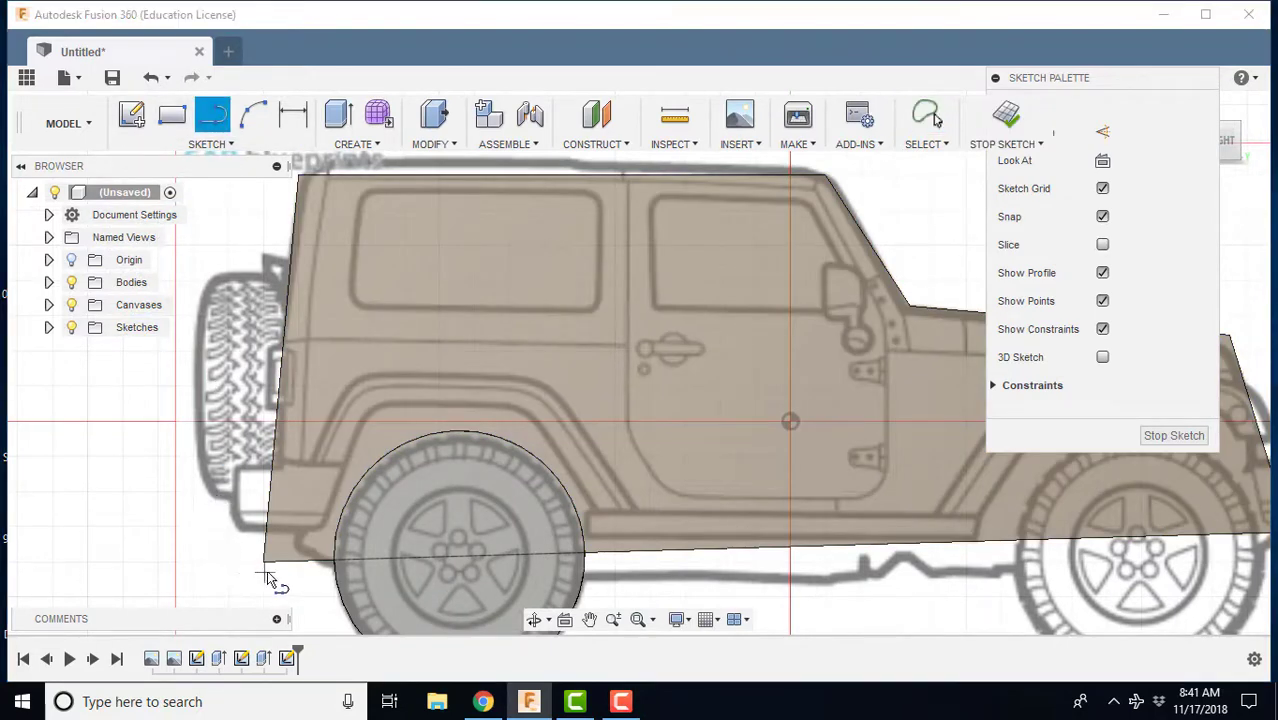
{"action": "left_click", "coordinate": [265, 573]}
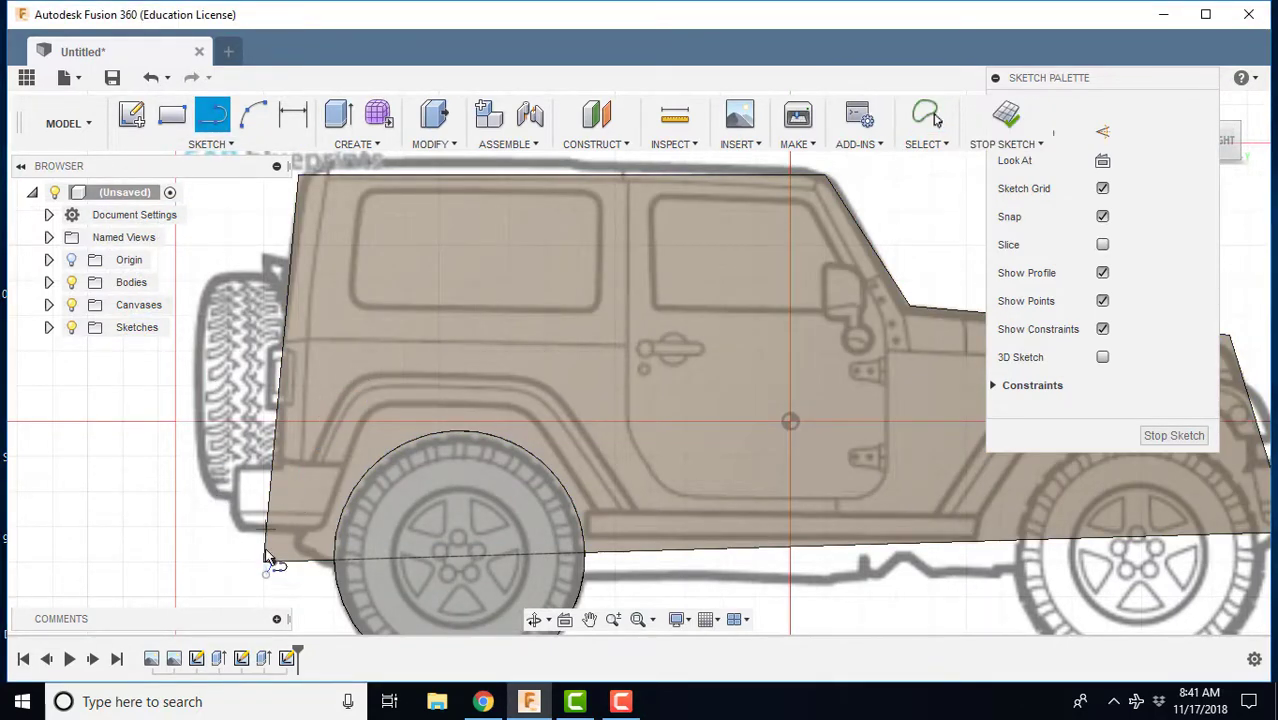
{"action": "scroll", "coordinate": [262, 570], "scroll_direction": "up", "scroll_amount": 2}
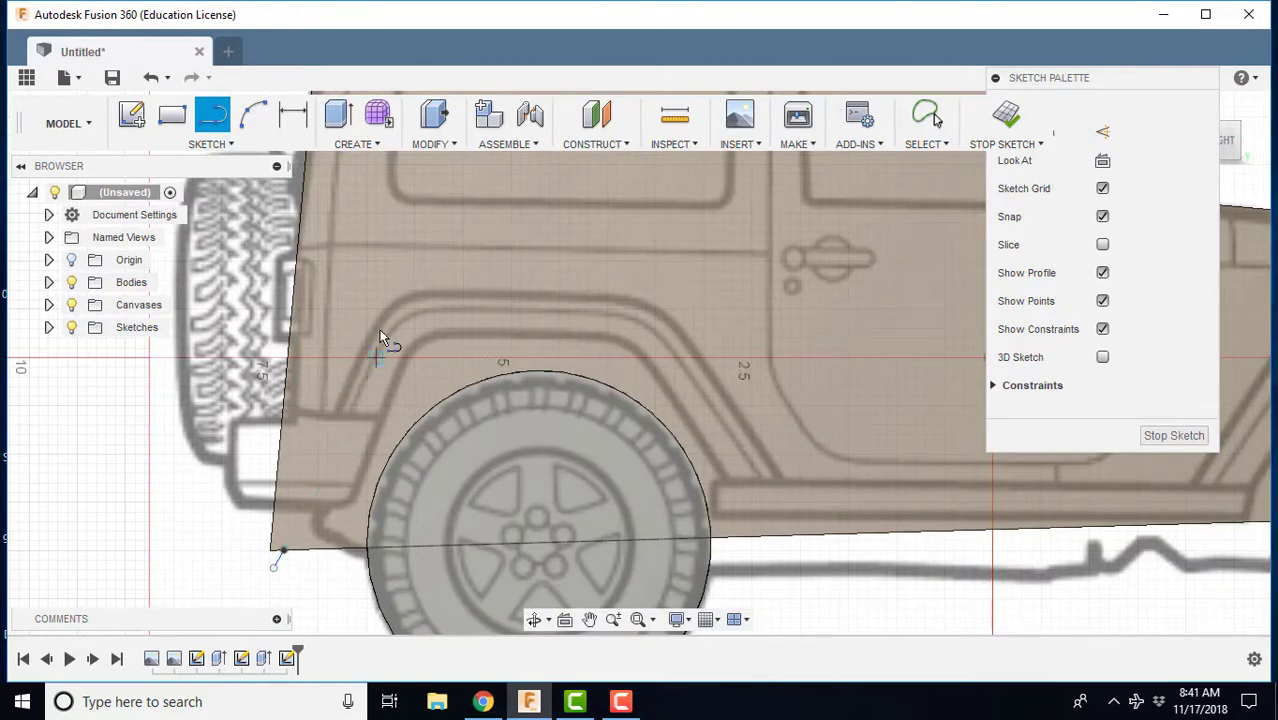
{"action": "left_click", "coordinate": [403, 286]}
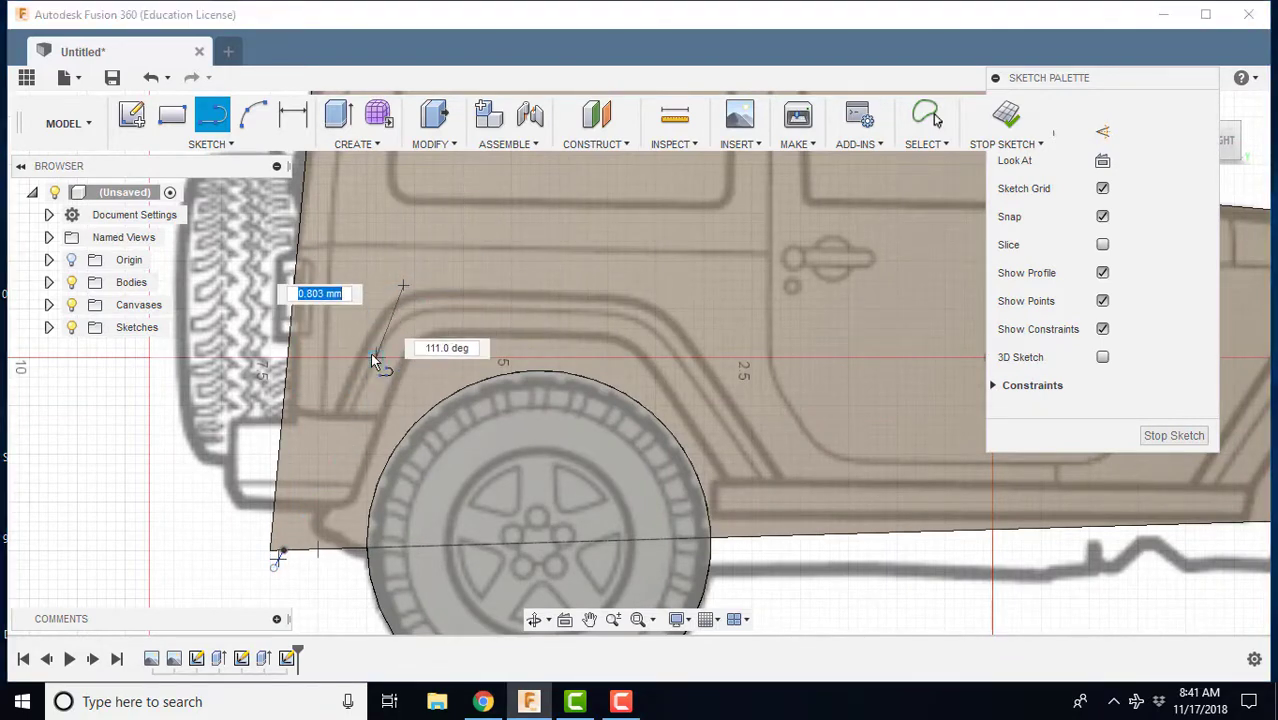
{"action": "key", "text": "Escape"}
{"action": "left_click", "coordinate": [1174, 435]}
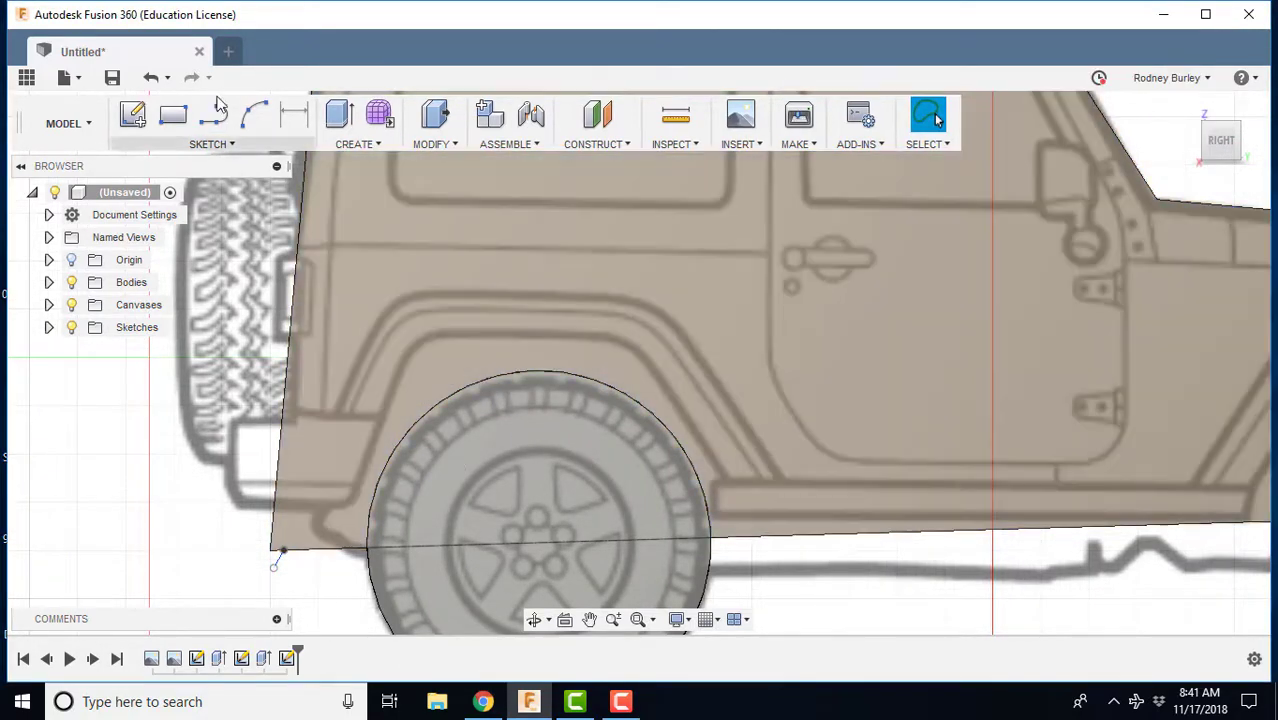
{"action": "left_click", "coordinate": [155, 79]}
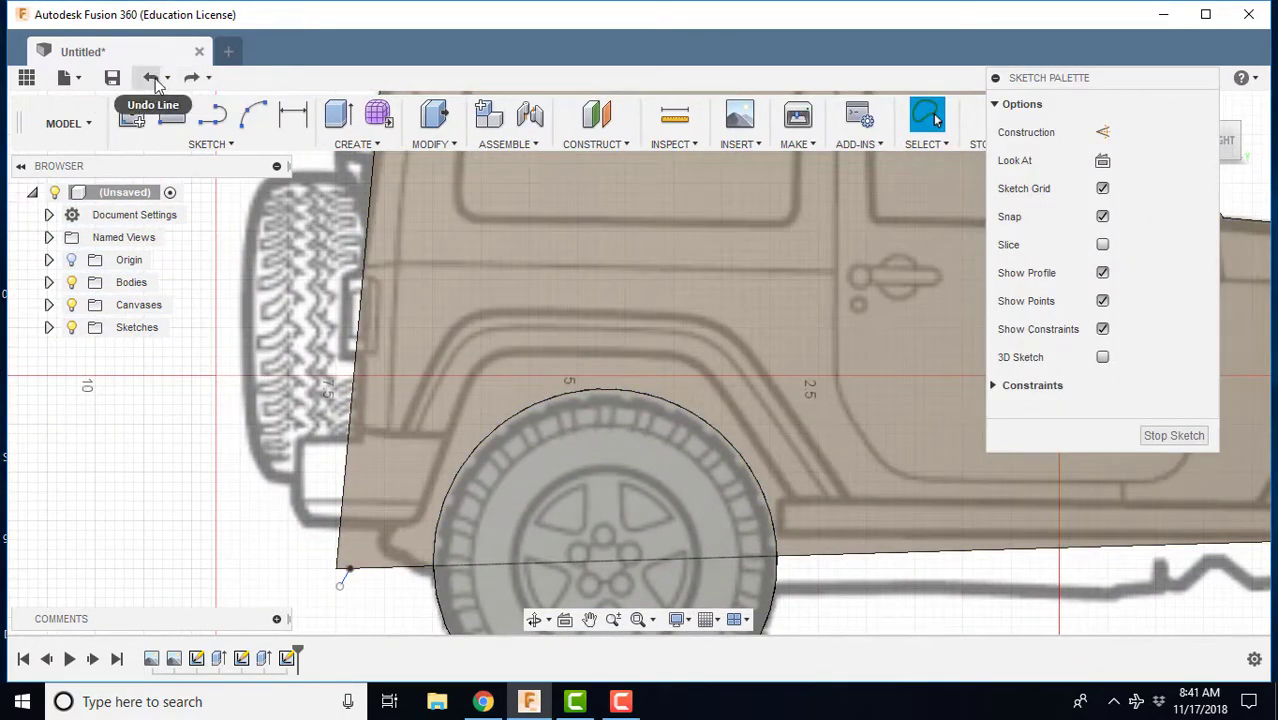
Close the empty sketch and start a new one on the outer side face of the jeep body
{"action": "left_click", "coordinate": [141, 120]}
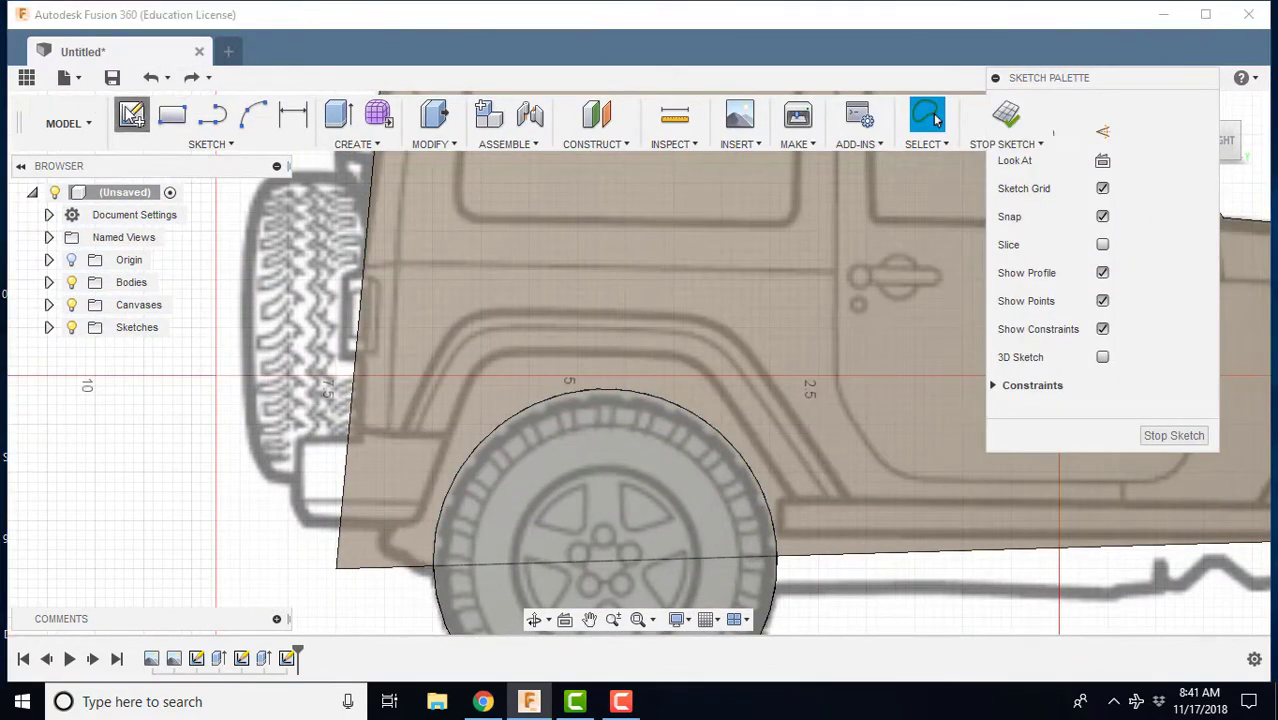
{"action": "scroll", "coordinate": [505, 285], "scroll_direction": "down", "scroll_amount": 2}
{"action": "scroll", "coordinate": [599, 380], "scroll_direction": "down", "scroll_amount": 4}
{"action": "scroll", "coordinate": [728, 333], "scroll_direction": "down", "scroll_amount": 3}
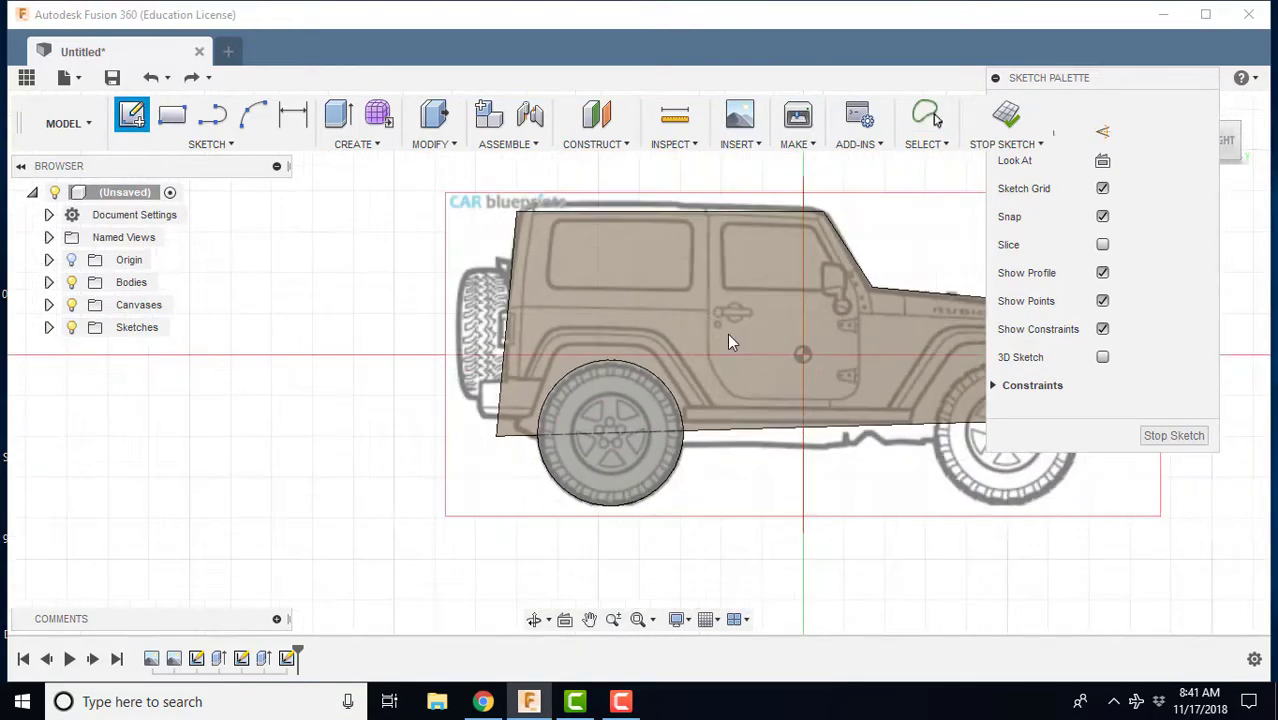
{"action": "middle_click_drag", "start_coordinate": [707, 358], "coordinate": [676, 295], "text": "shift"}
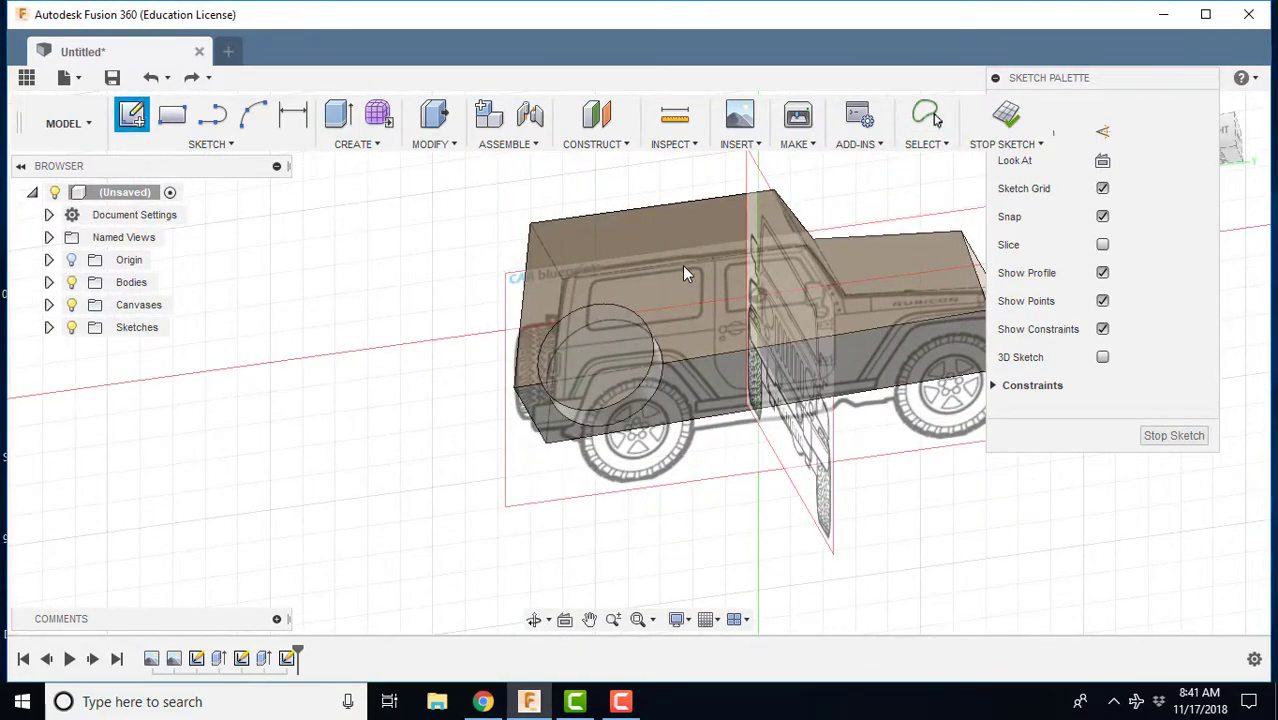
{"action": "left_click", "coordinate": [1180, 440]}
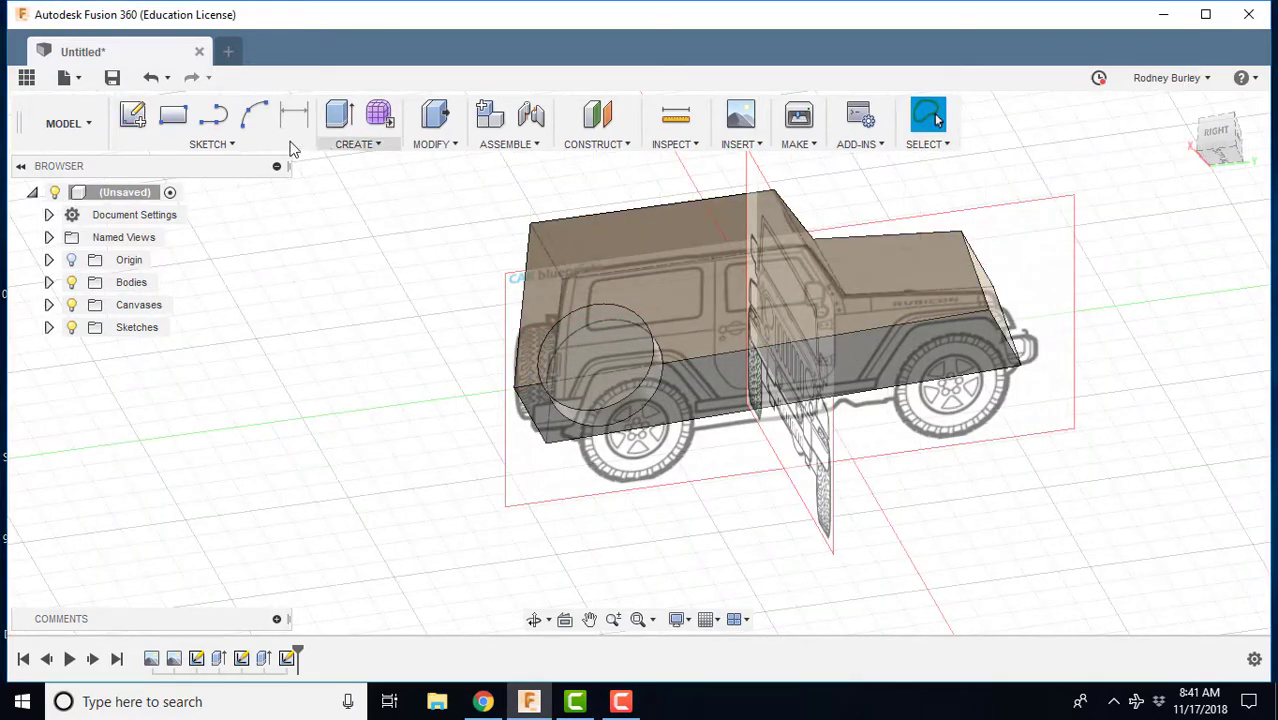
{"action": "double_click", "coordinate": [646, 252]}
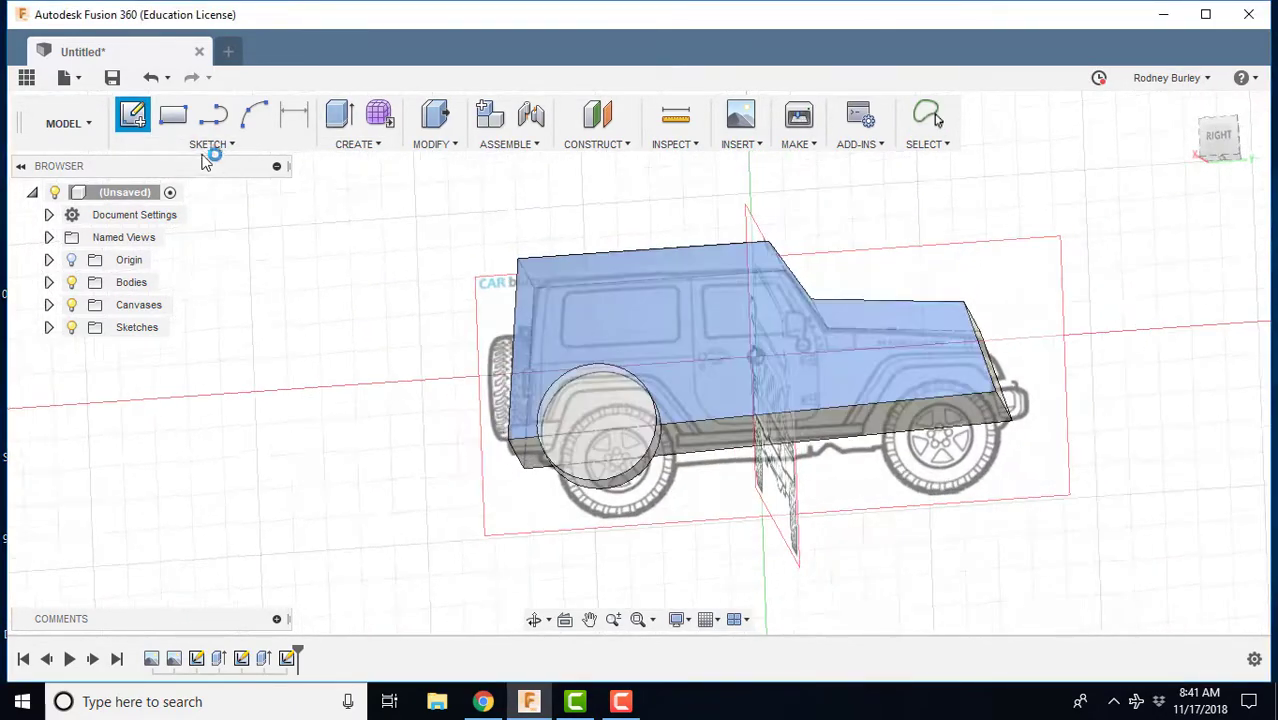
Trace the rear fender's back and top edges with connected lines, starting at the body's lower rear corner
{"action": "left_click", "coordinate": [214, 116]}
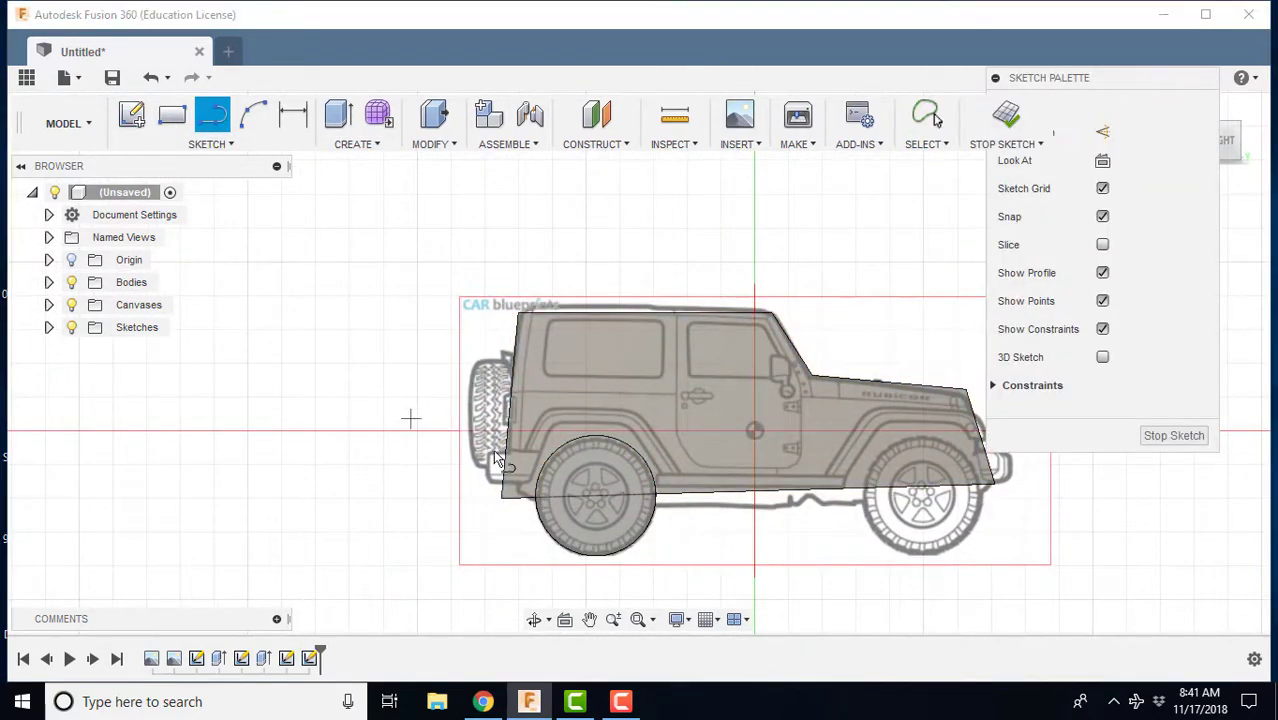
{"action": "scroll", "coordinate": [610, 480], "scroll_direction": "up", "scroll_amount": 4}
{"action": "middle_click_drag", "start_coordinate": [735, 542], "coordinate": [736, 544]}
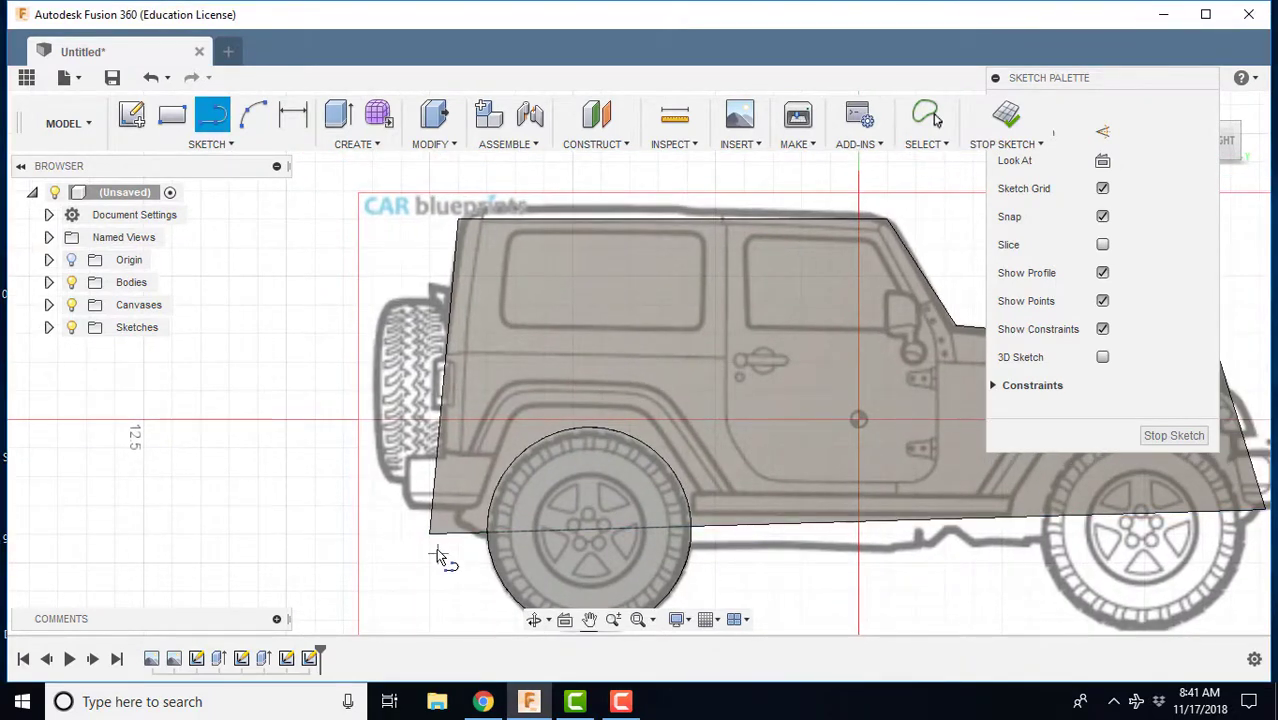
{"action": "left_click", "coordinate": [430, 535]}
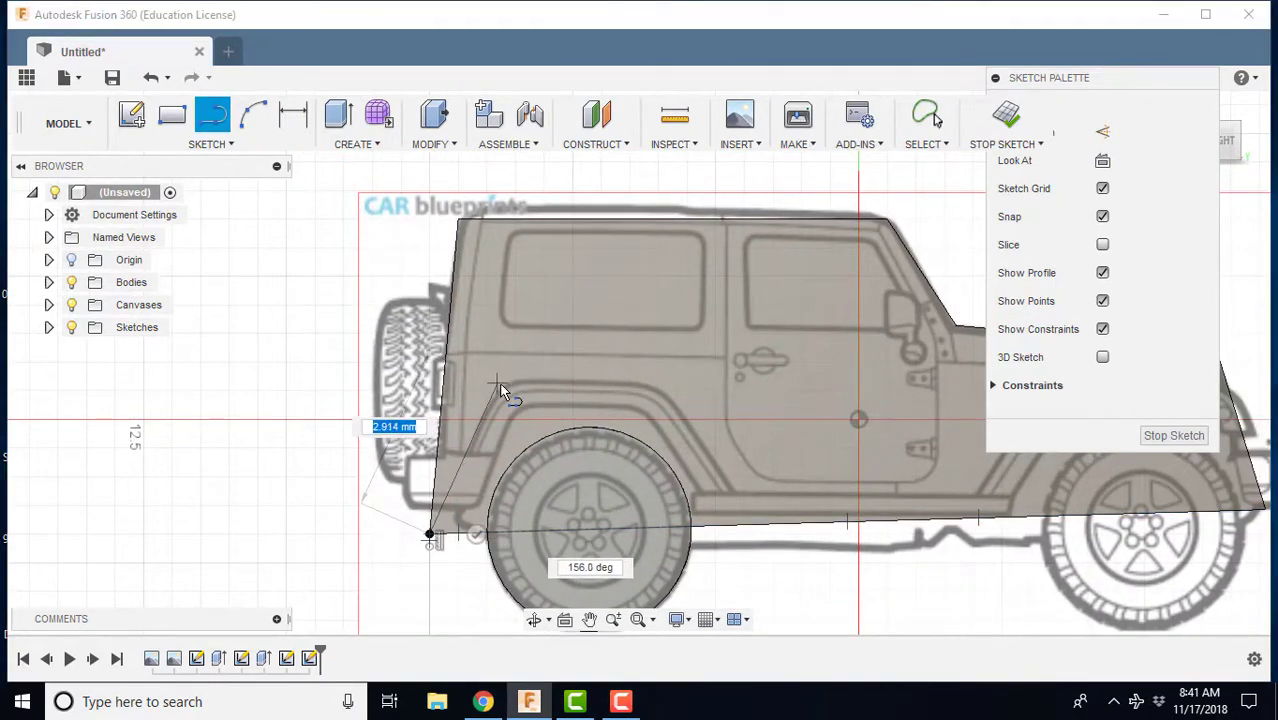
{"action": "left_click", "coordinate": [500, 383]}
{"action": "left_click", "coordinate": [655, 381]}
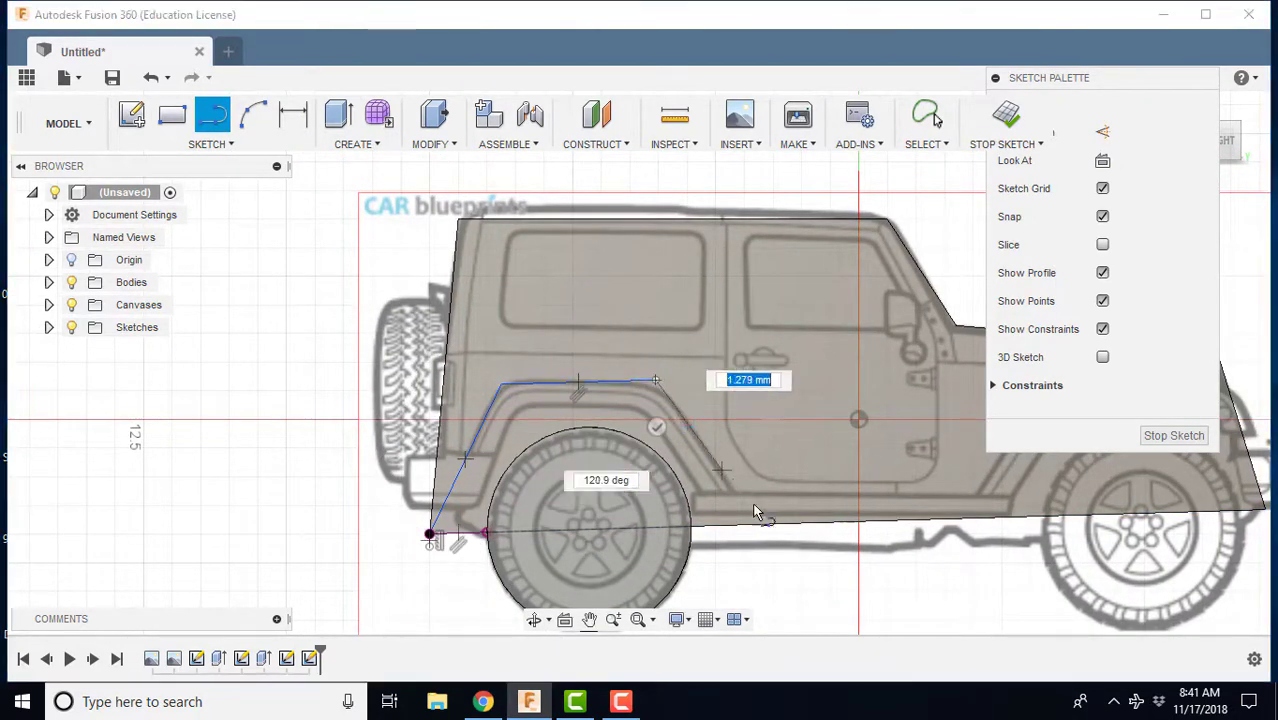
Try to continue the fender outline down to the body's lower edge and back toward the wheel, and undo those lines
{"action": "left_click", "coordinate": [758, 525]}
{"action": "scroll", "coordinate": [731, 540], "scroll_direction": "up", "scroll_amount": 1}
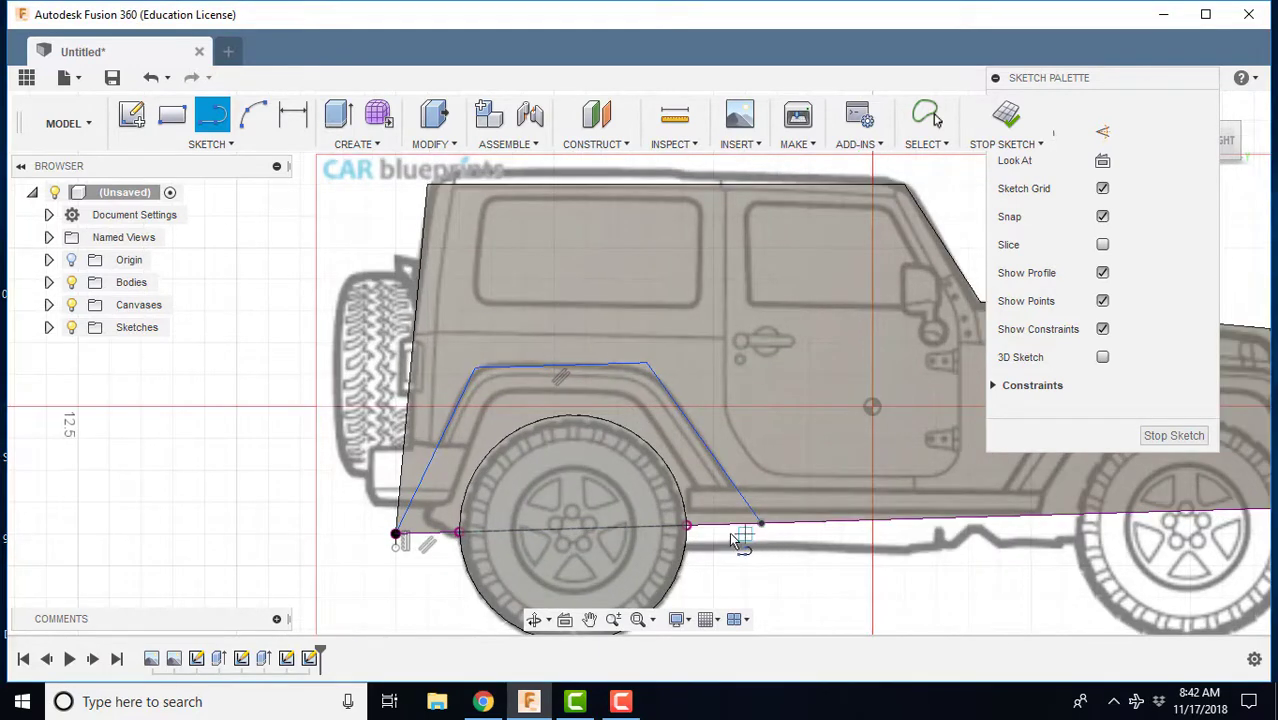
{"action": "left_click", "coordinate": [690, 525]}
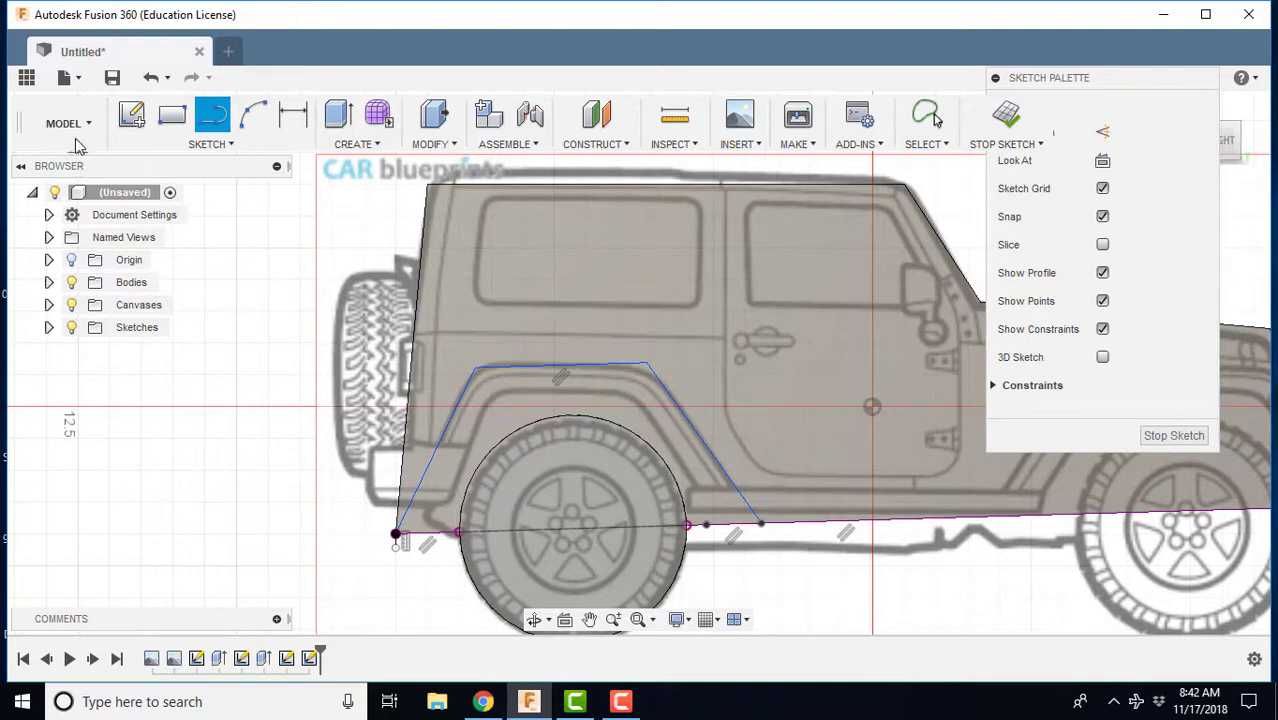
{"action": "left_click", "coordinate": [149, 80]}
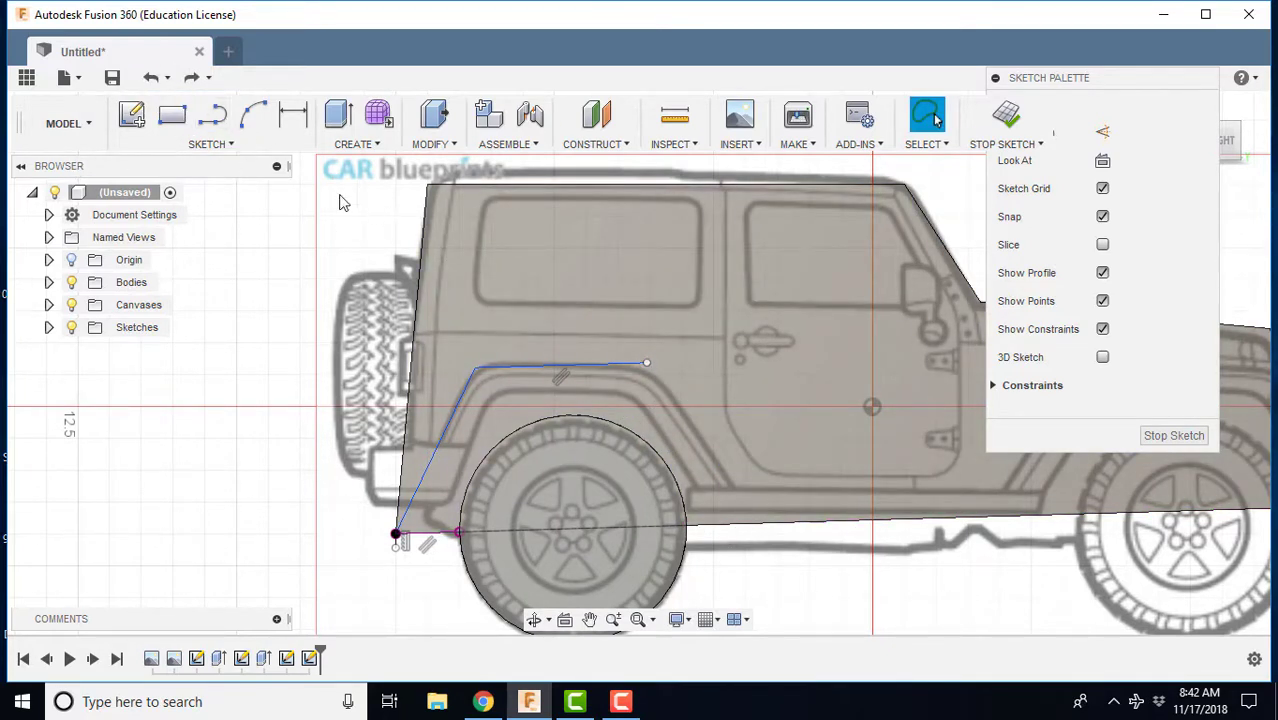
Complete the rear fender outline with lines down its front edge and back along its inner edge, closing at the body's lower rear corner
{"action": "left_click", "coordinate": [224, 116]}
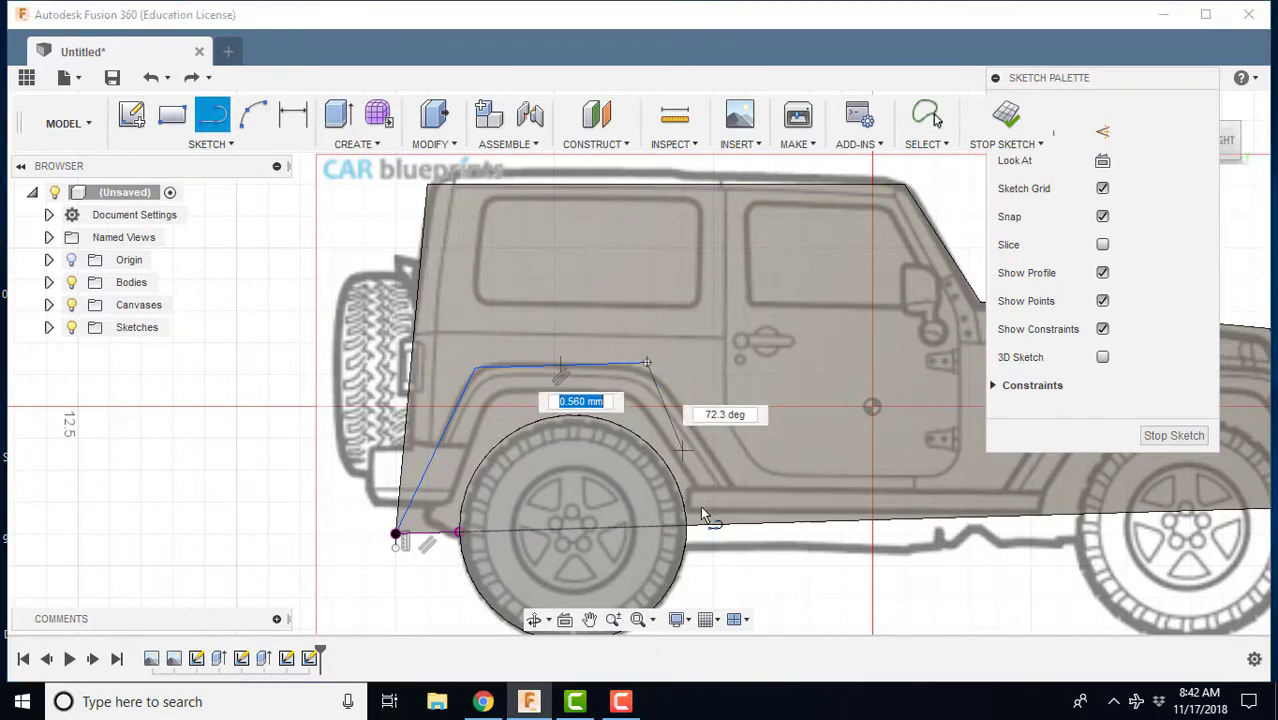
{"action": "left_click", "coordinate": [737, 534]}
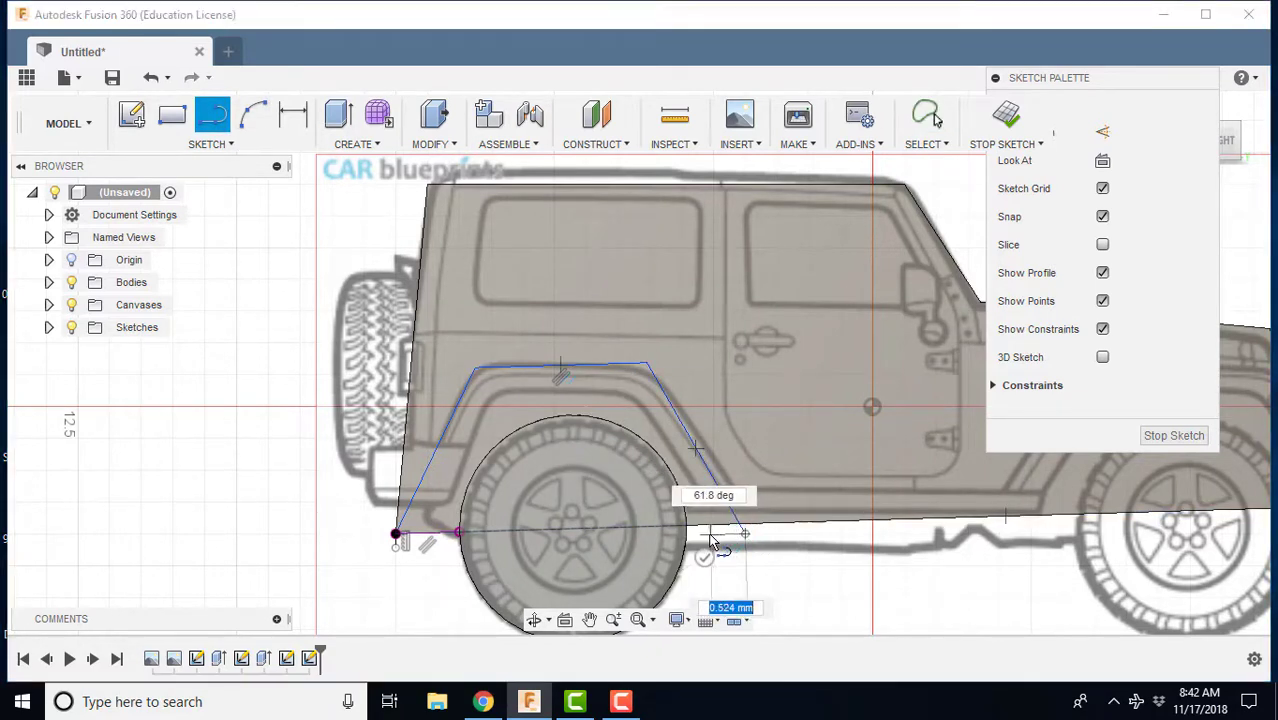
{"action": "left_click", "coordinate": [708, 533]}
{"action": "left_click", "coordinate": [616, 397]}
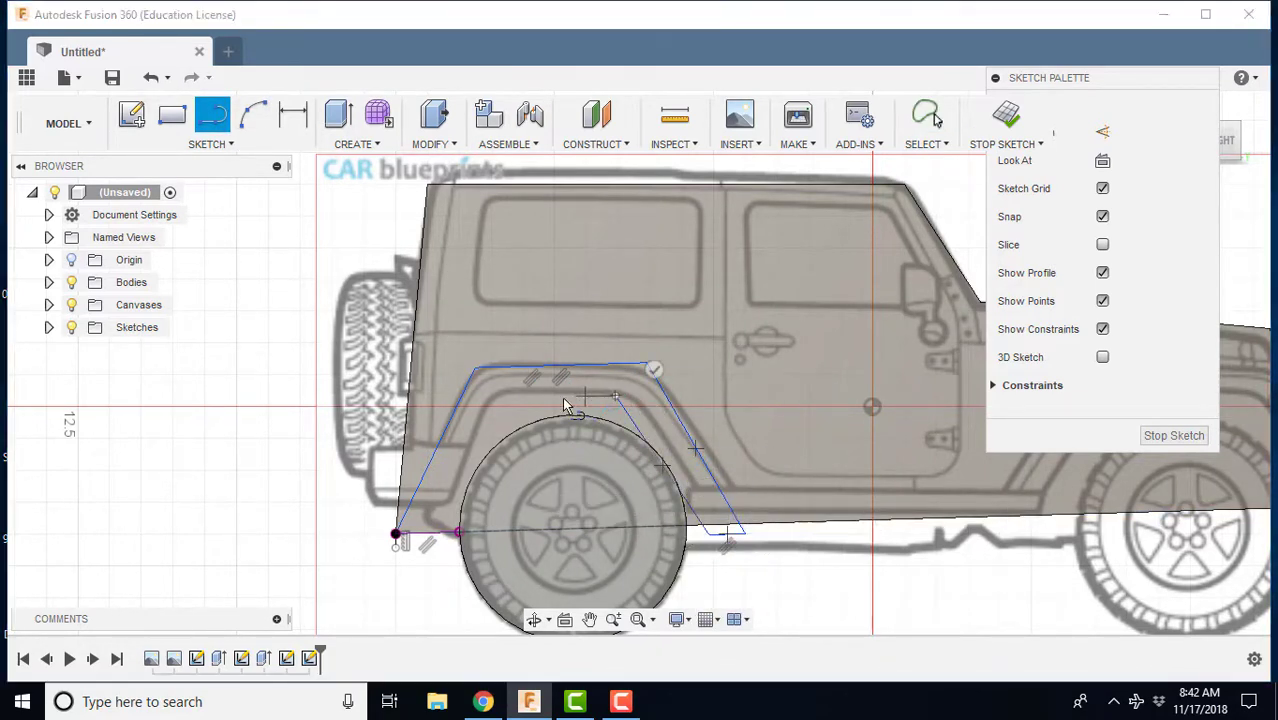
{"action": "left_click", "coordinate": [504, 398]}
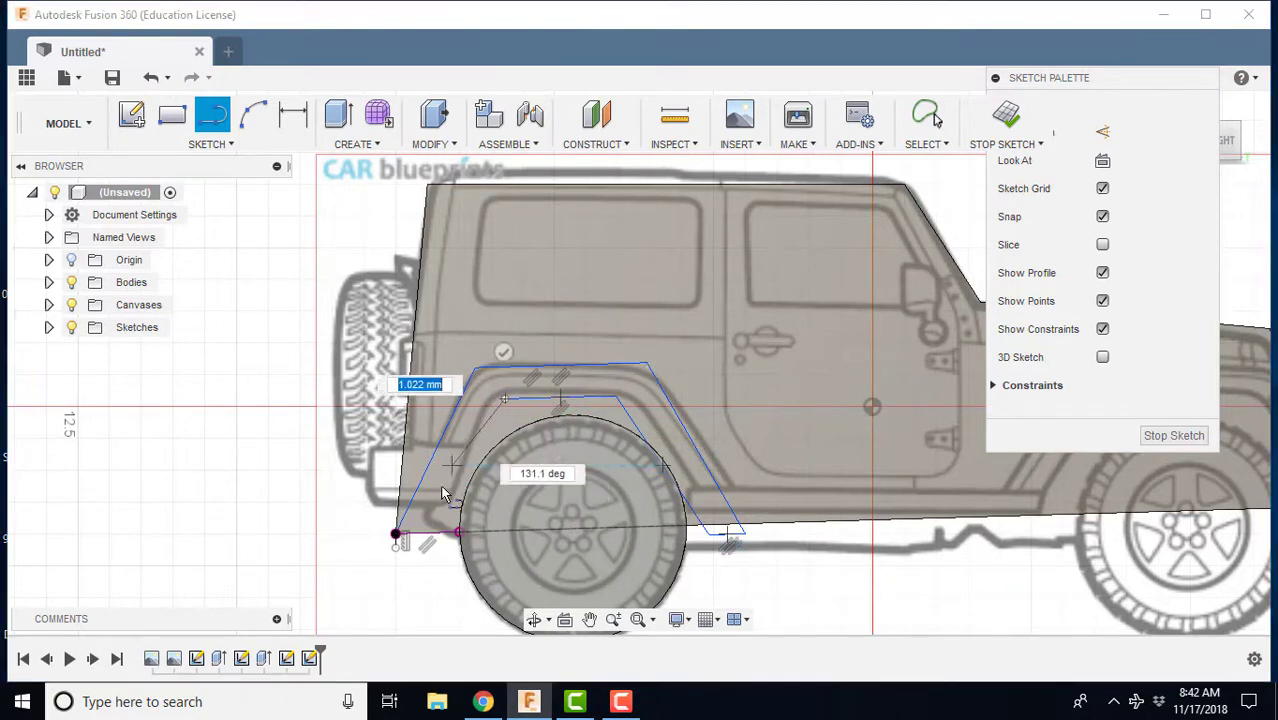
{"action": "left_click", "coordinate": [404, 526]}
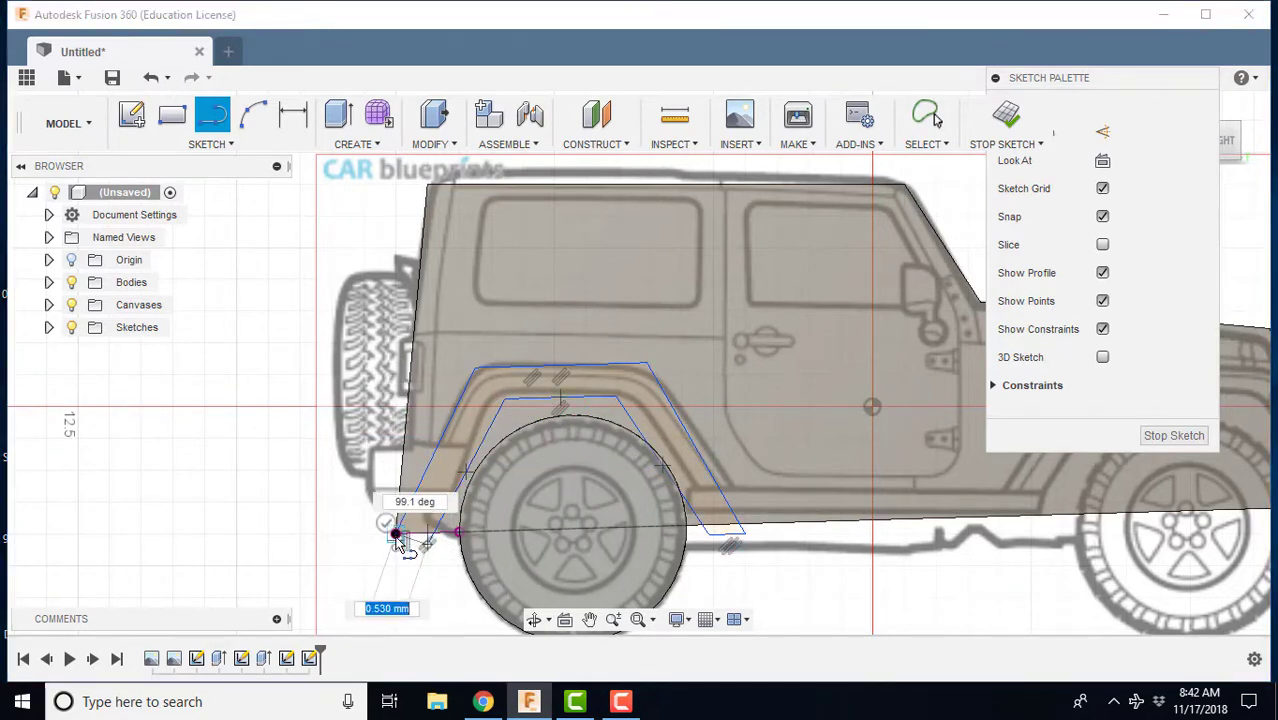
{"action": "left_click", "coordinate": [397, 535]}
{"action": "right_click", "coordinate": [447, 487]}
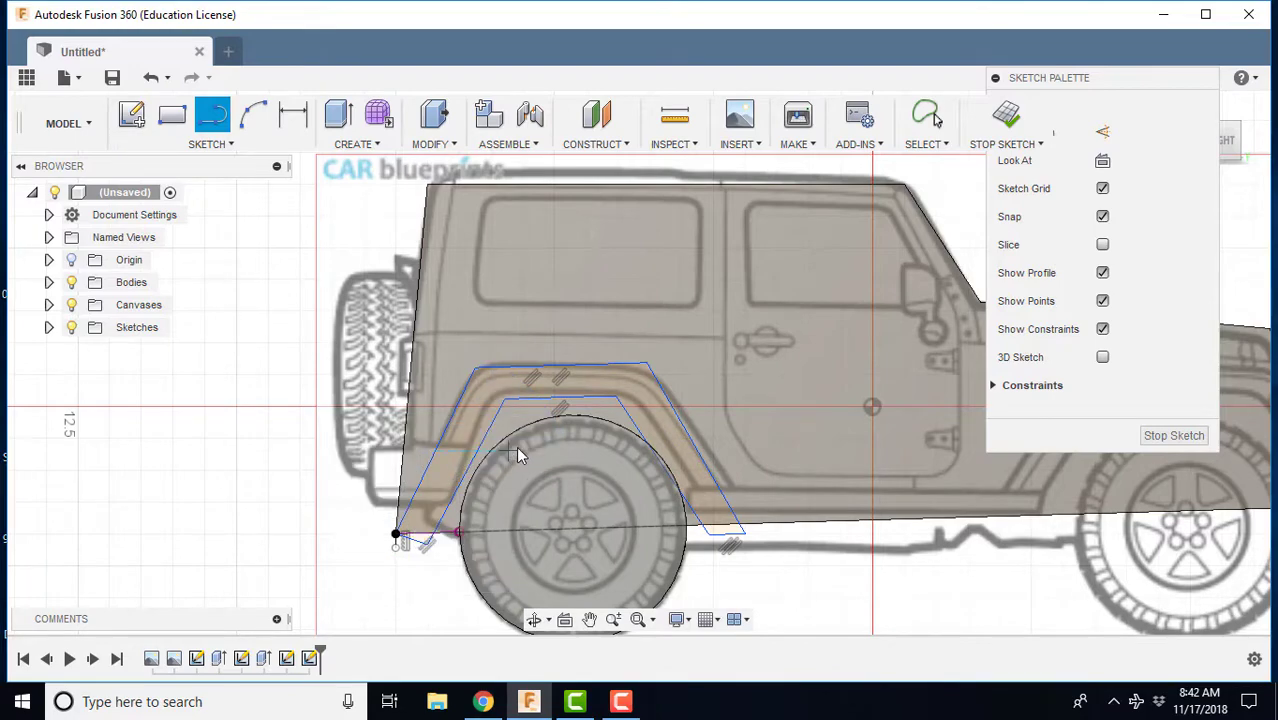
{"action": "left_click", "coordinate": [514, 448]}
Extrude the rear fender profile outward 1 mm as a new body, matching its depth to the tire on the front canvas
{"action": "left_click", "coordinate": [483, 398]}
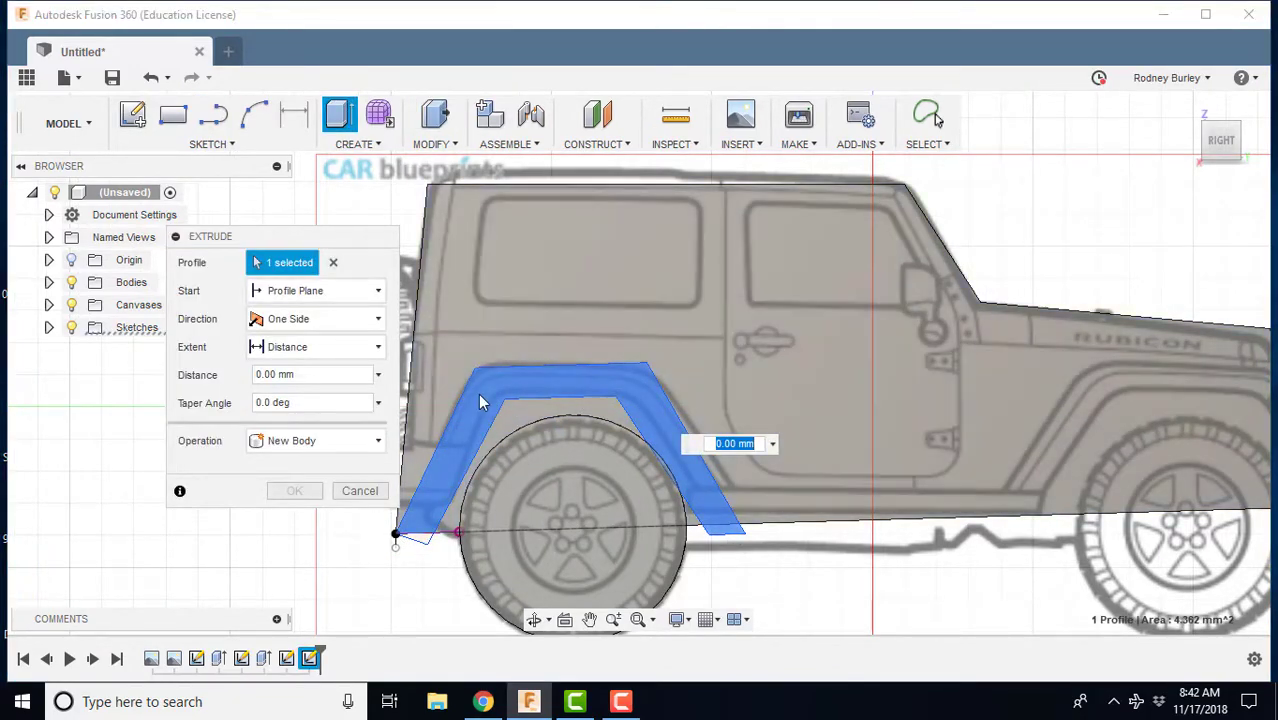
{"action": "middle_click_drag", "start_coordinate": [480, 397], "coordinate": [496, 328], "text": "shift"}
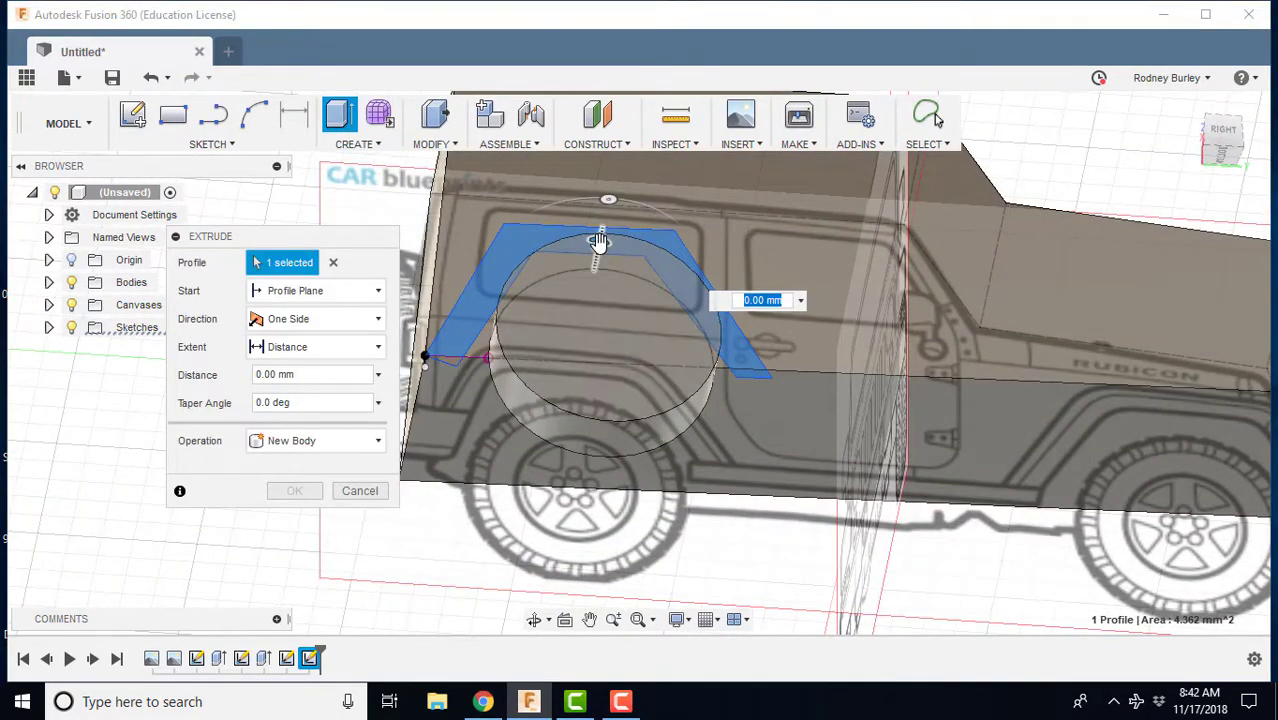
{"action": "left_click_drag", "start_coordinate": [598, 243], "coordinate": [607, 210]}
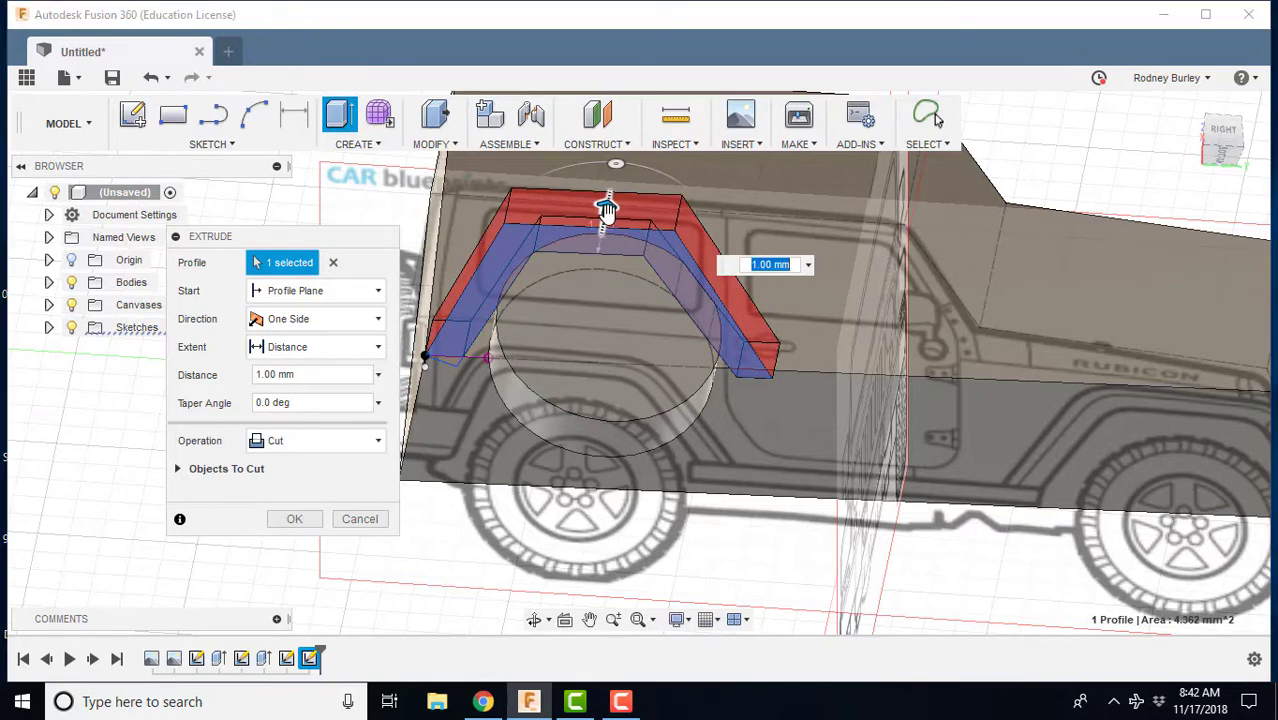
{"action": "left_click", "coordinate": [360, 441]}
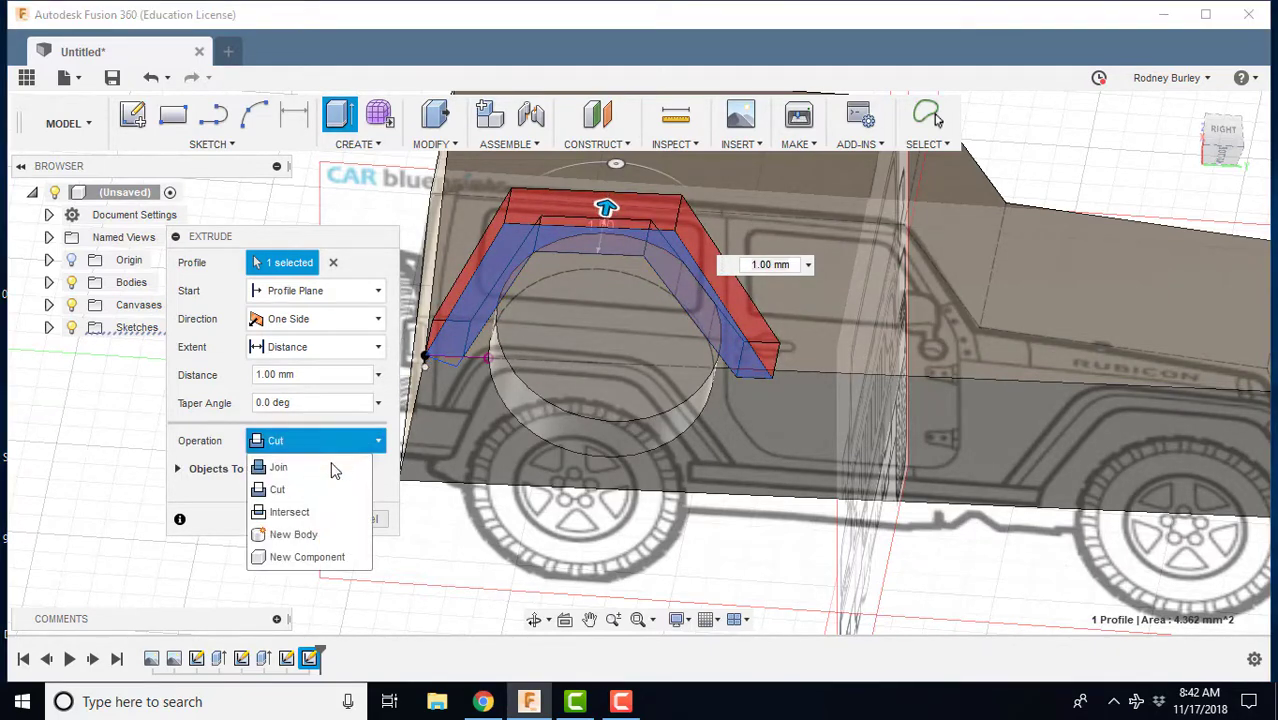
{"action": "left_click", "coordinate": [303, 534]}
{"action": "scroll", "coordinate": [484, 430], "scroll_direction": "down", "scroll_amount": 1}
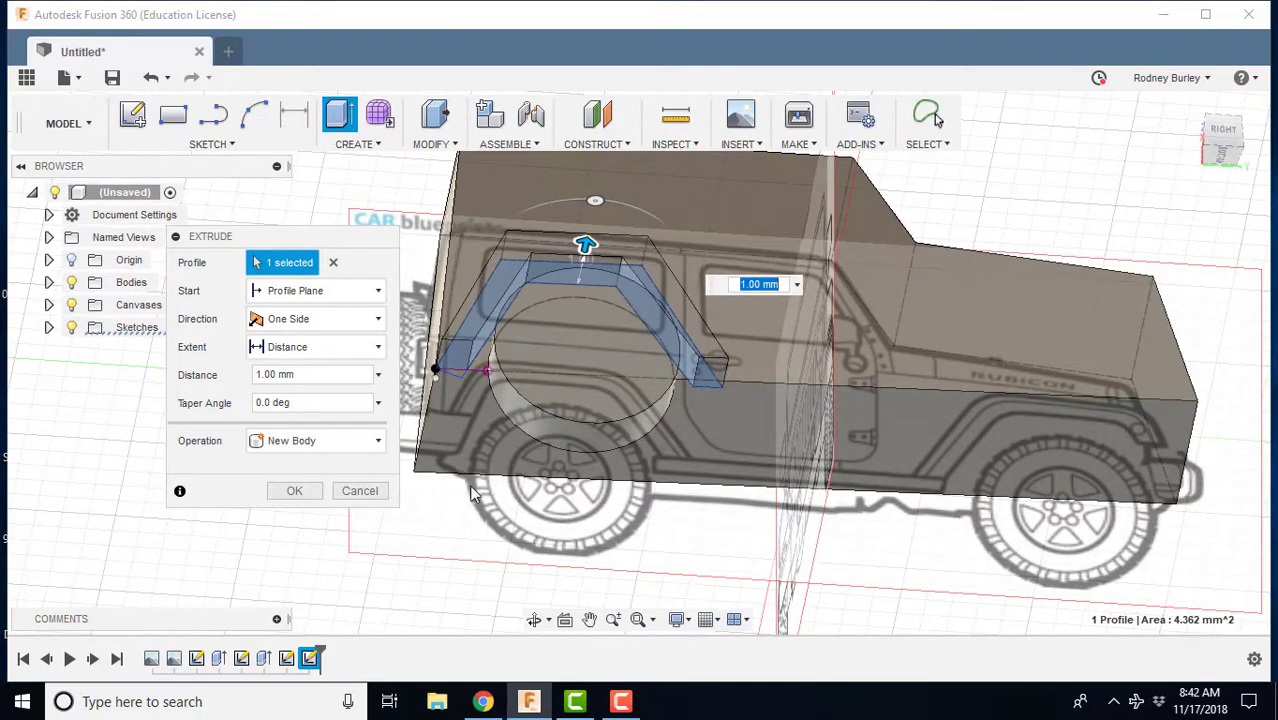
{"action": "middle_click_drag", "start_coordinate": [477, 495], "coordinate": [601, 430], "text": "shift"}
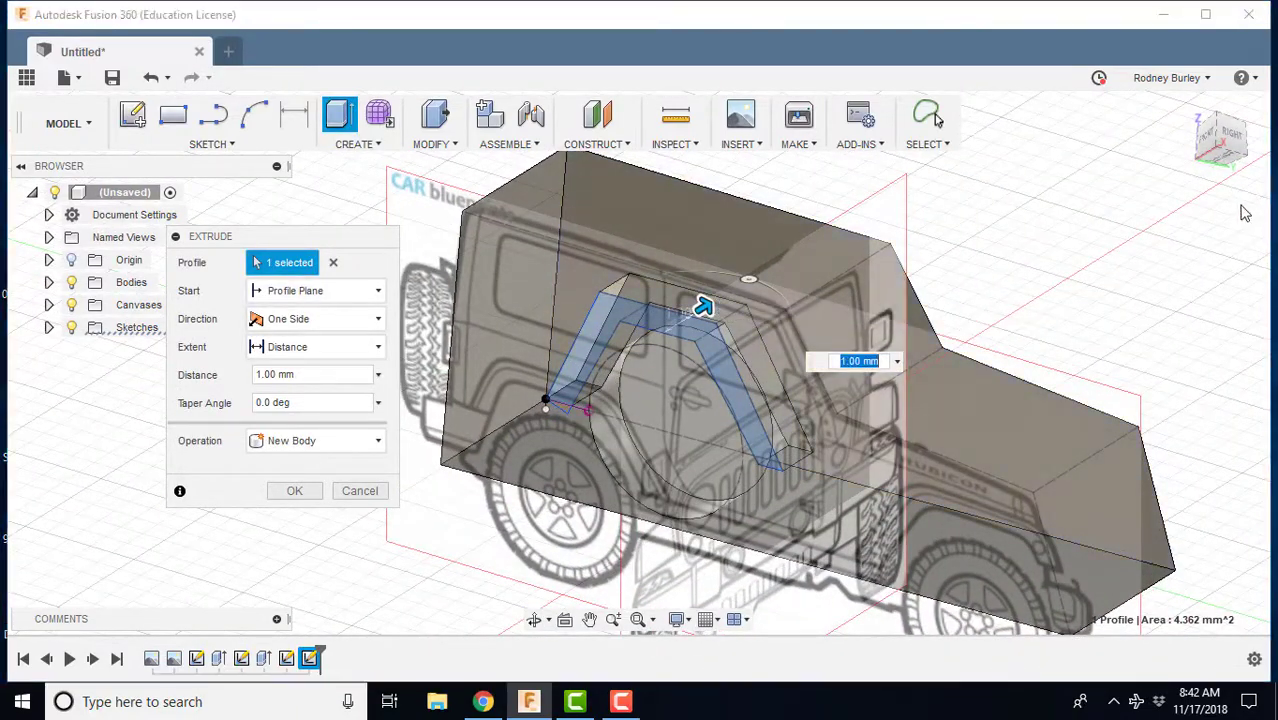
{"action": "left_click", "coordinate": [1210, 143]}
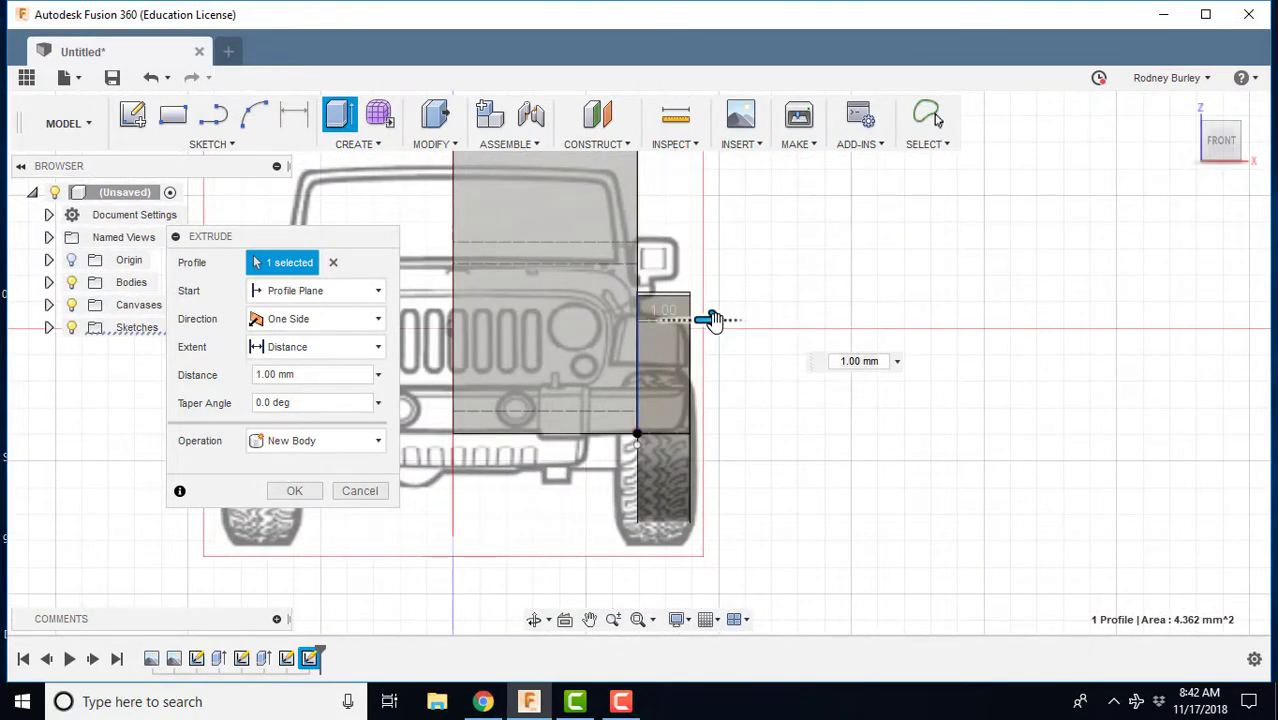
{"action": "left_click_drag", "start_coordinate": [708, 319], "coordinate": [683, 320]}
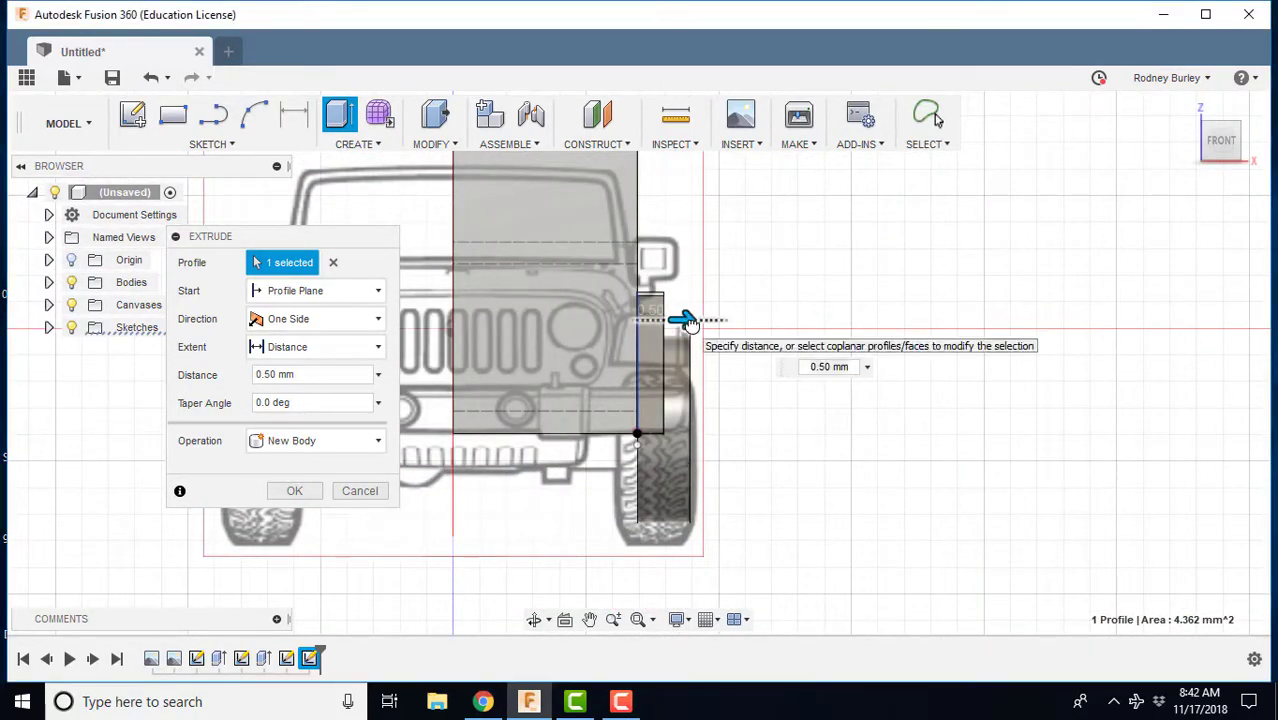
{"action": "left_click_drag", "start_coordinate": [685, 319], "coordinate": [713, 320]}
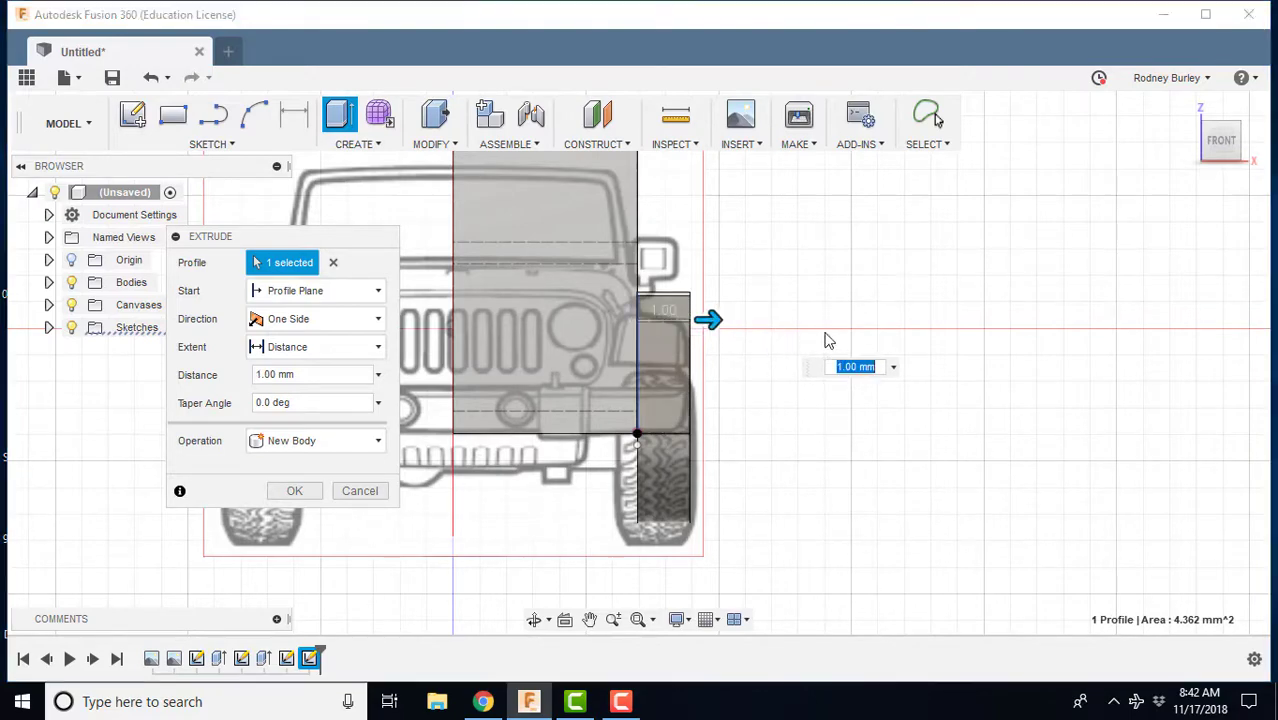
{"action": "left_click", "coordinate": [300, 491]}
Examine the extruded rear fender and wheel against the jeep body from perspective and side angles
{"action": "scroll", "coordinate": [644, 453], "scroll_direction": "down", "scroll_amount": 5}
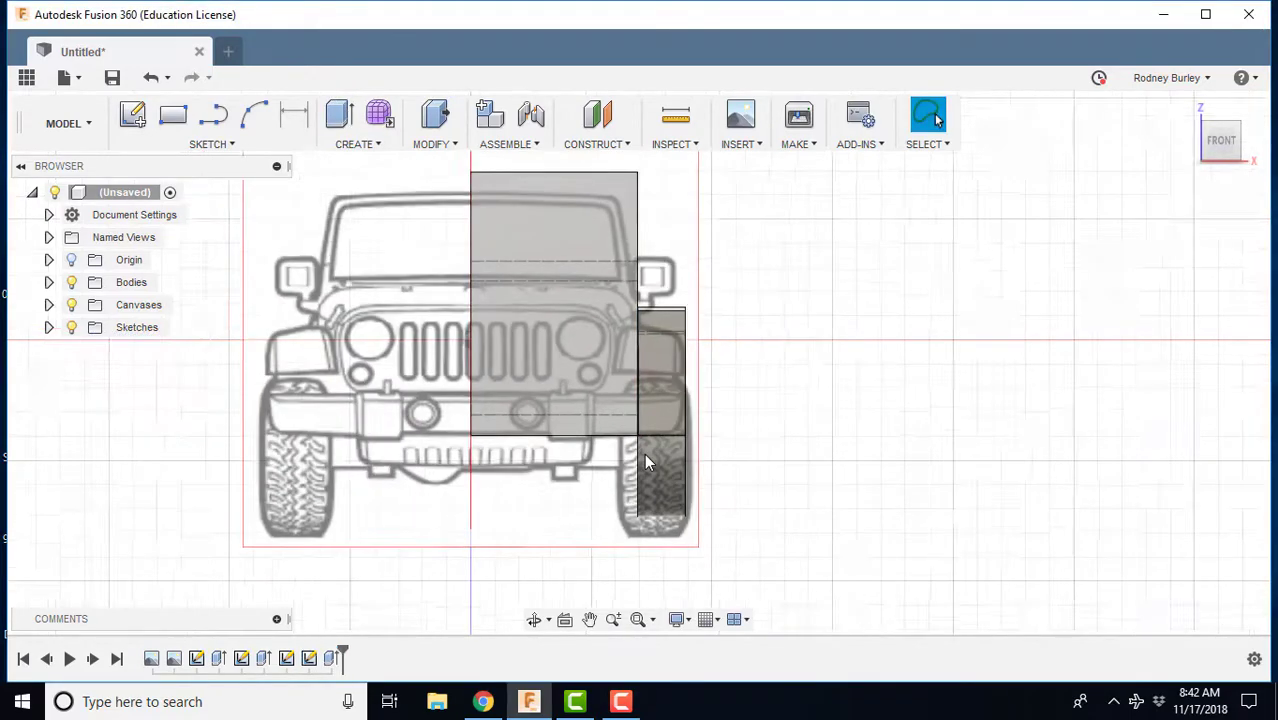
{"action": "middle_click_drag", "start_coordinate": [667, 447], "coordinate": [740, 440], "text": "shift"}
{"action": "middle_click_drag", "start_coordinate": [604, 436], "coordinate": [650, 466], "text": "shift"}
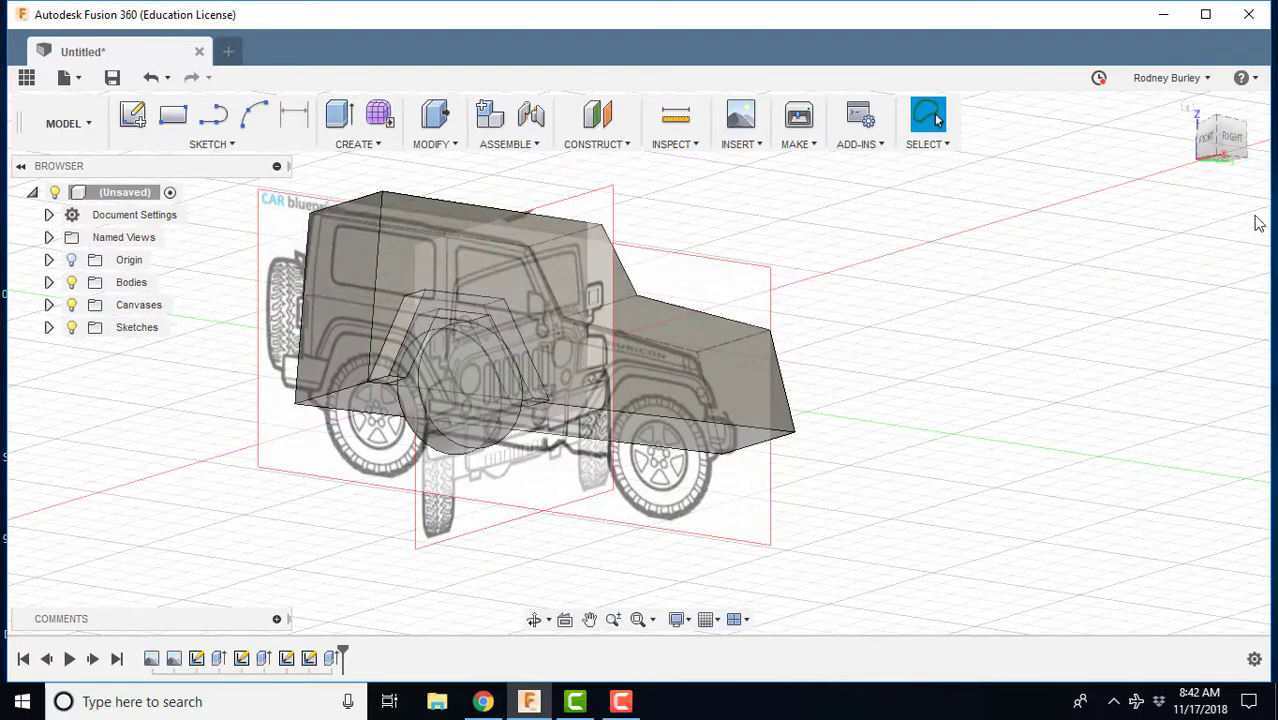
{"action": "left_click", "coordinate": [1188, 106]}
{"action": "scroll", "coordinate": [1148, 122], "scroll_direction": "up", "scroll_amount": 2}
{"action": "scroll", "coordinate": [1170, 140], "scroll_direction": "down", "scroll_amount": 2}
{"action": "middle_click_drag", "start_coordinate": [1190, 152], "coordinate": [1020, 160], "text": "shift"}
{"action": "scroll", "coordinate": [1011, 166], "scroll_direction": "up", "scroll_amount": 2}
{"action": "middle_click_drag", "start_coordinate": [571, 351], "coordinate": [847, 356]}
{"action": "key", "text": "Escape"}
{"action": "scroll", "coordinate": [716, 363], "scroll_direction": "up", "scroll_amount": 1}
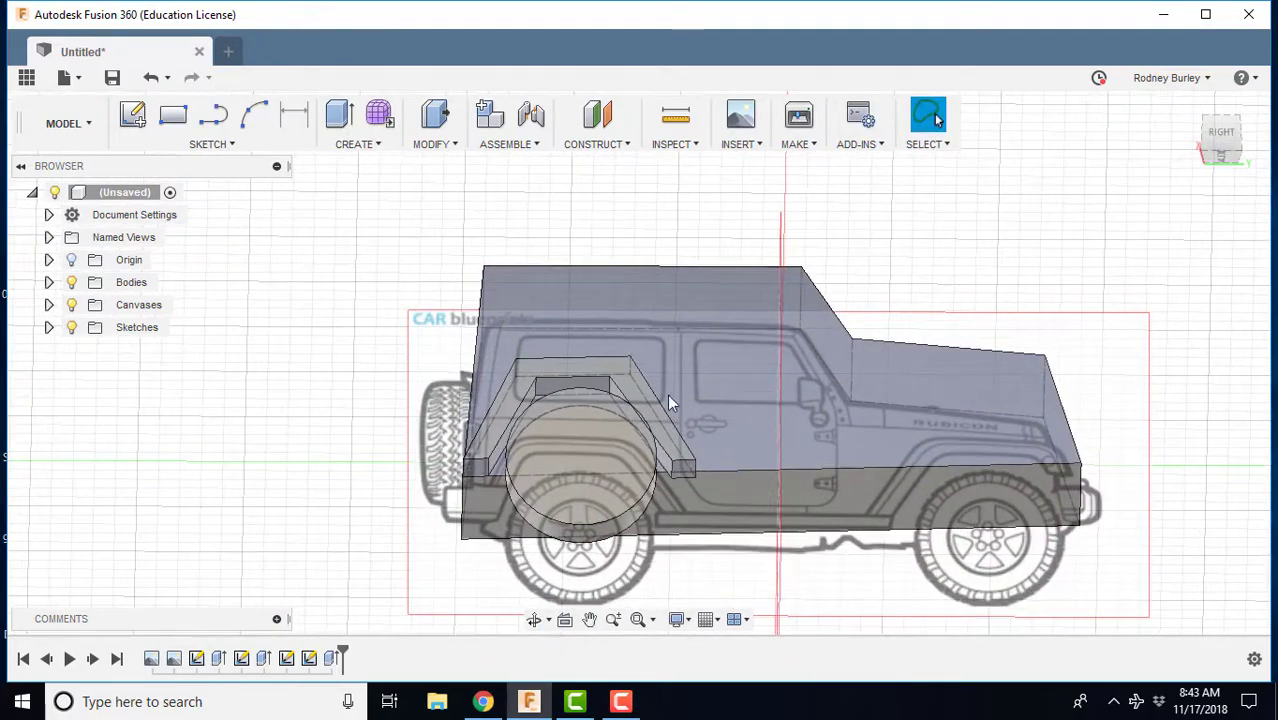
{"action": "scroll", "coordinate": [530, 345], "scroll_direction": "up", "scroll_amount": 1}
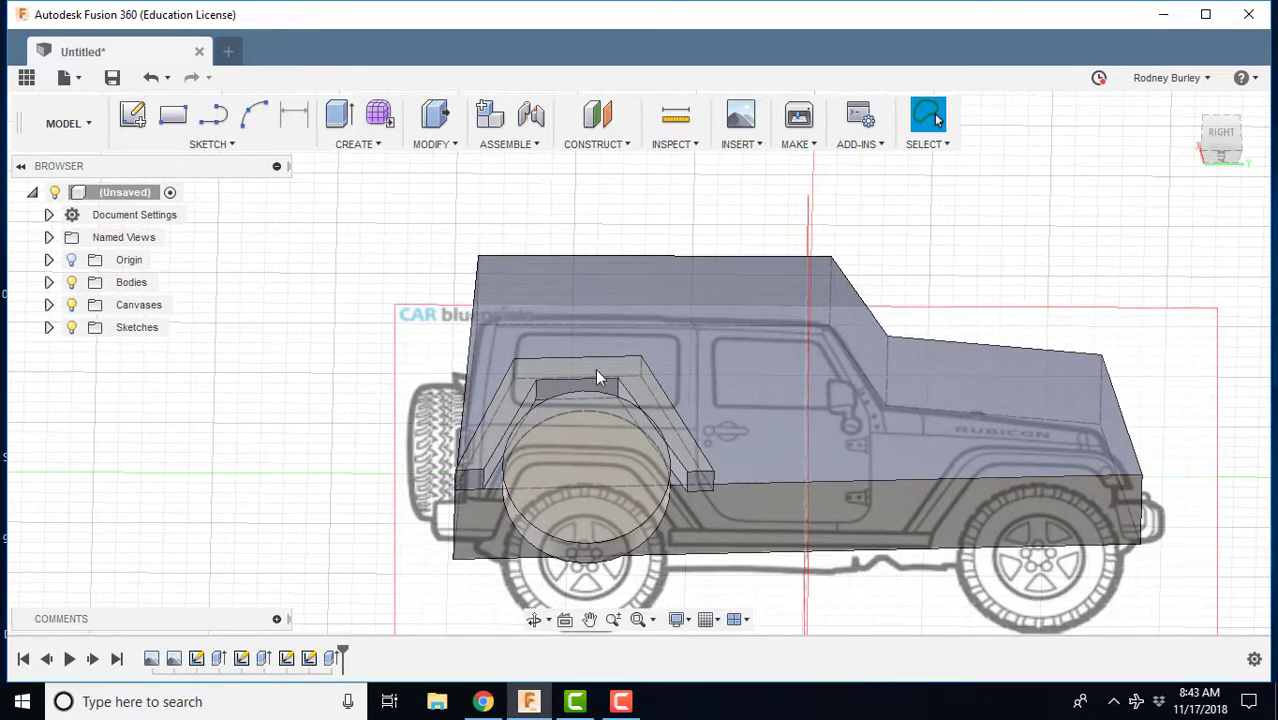
{"action": "scroll", "coordinate": [556, 404], "scroll_direction": "up", "scroll_amount": 1}
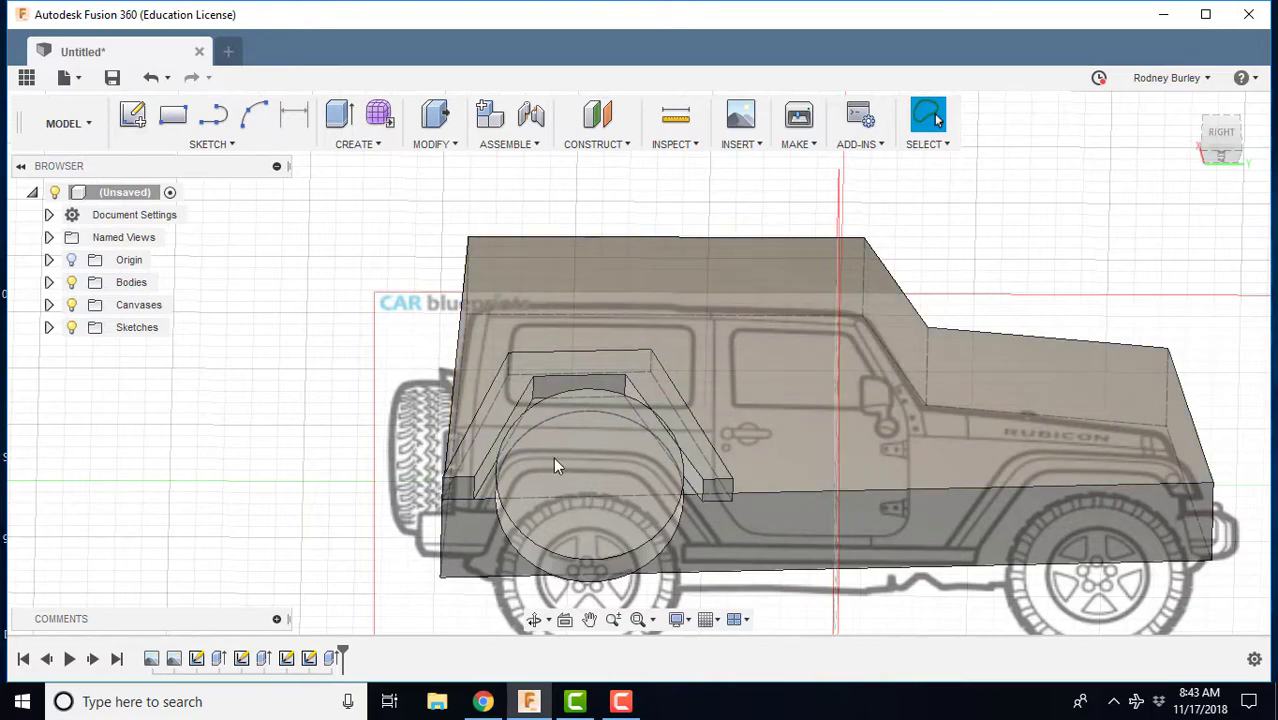
{"action": "middle_click_drag", "start_coordinate": [580, 390], "coordinate": [558, 349]}
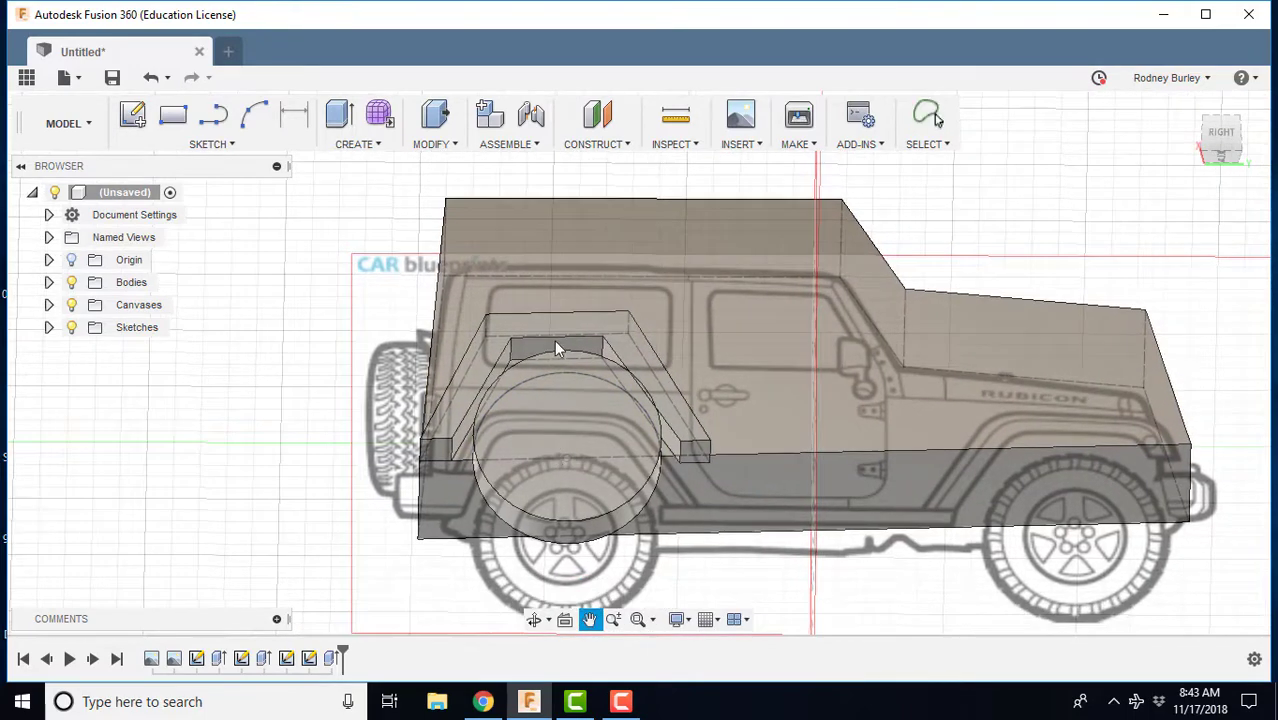
Sketch a center-diameter circle on the rear wheel's outer face, centered on the wheel and matching the rim in the side canvas
{"action": "left_click", "coordinate": [133, 114]}
{"action": "left_click", "coordinate": [572, 418]}
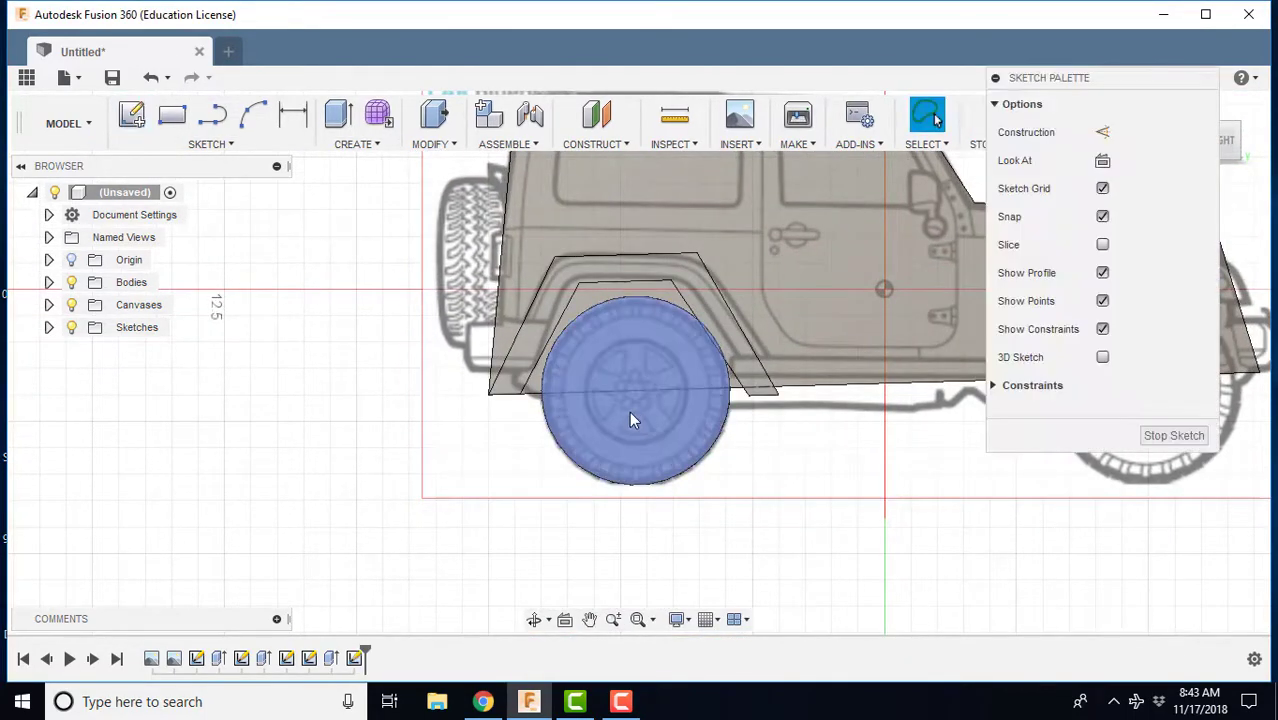
{"action": "left_click", "coordinate": [208, 145]}
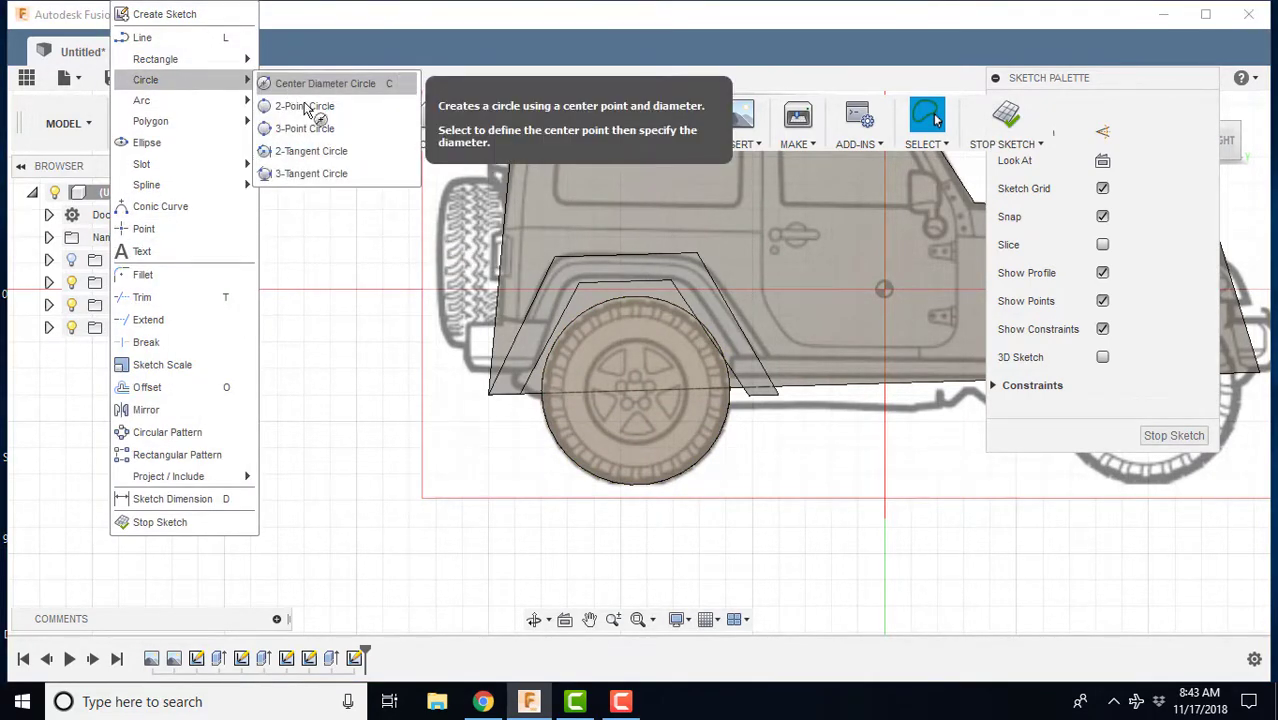
{"action": "left_click", "coordinate": [290, 90]}
{"action": "scroll", "coordinate": [660, 400], "scroll_direction": "up", "scroll_amount": 5}
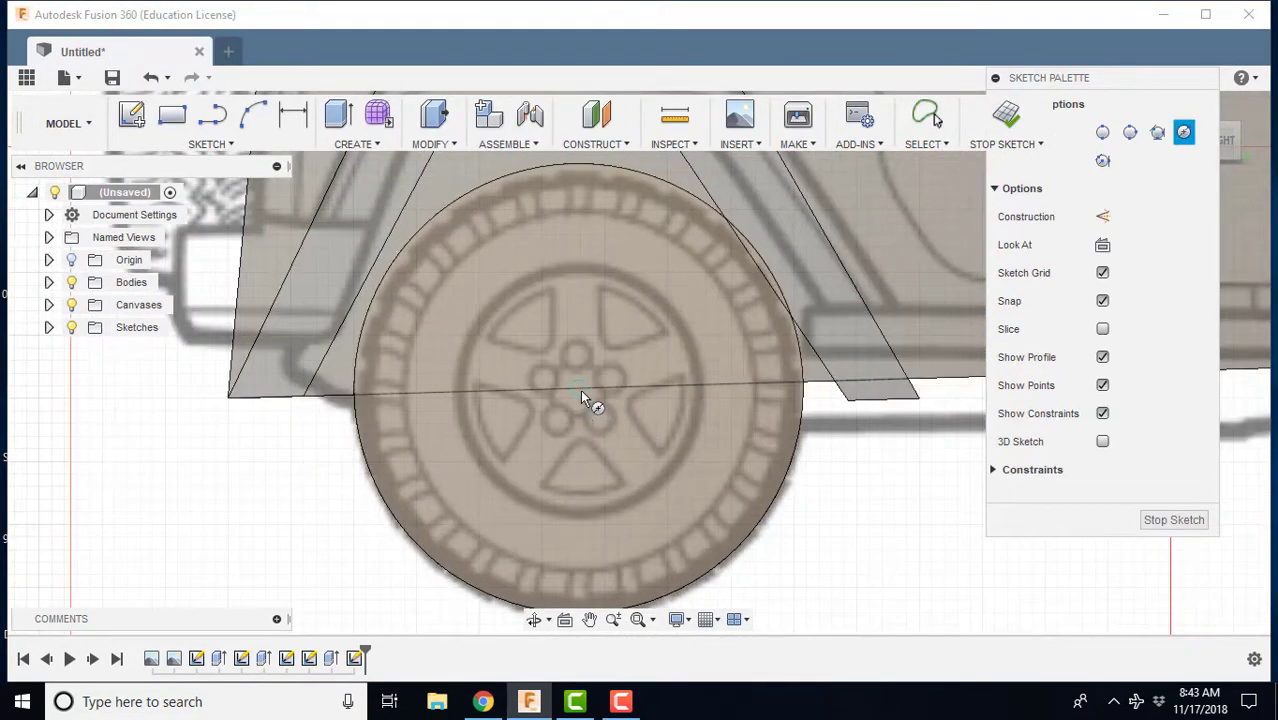
{"action": "left_click", "coordinate": [579, 388]}
{"action": "left_click", "coordinate": [696, 424]}
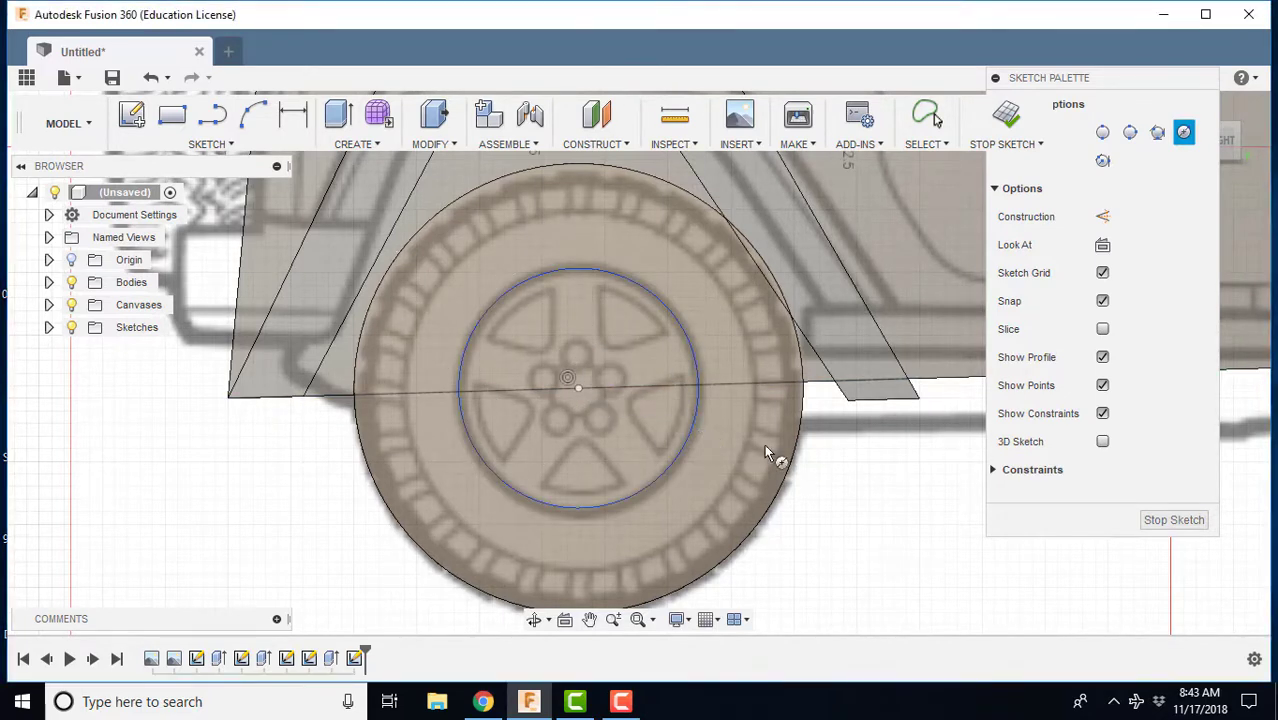
{"action": "left_click", "coordinate": [1160, 521]}
Extrude the rim circle 0.5 mm into the rear wheel as a cut
{"action": "left_click", "coordinate": [596, 352]}
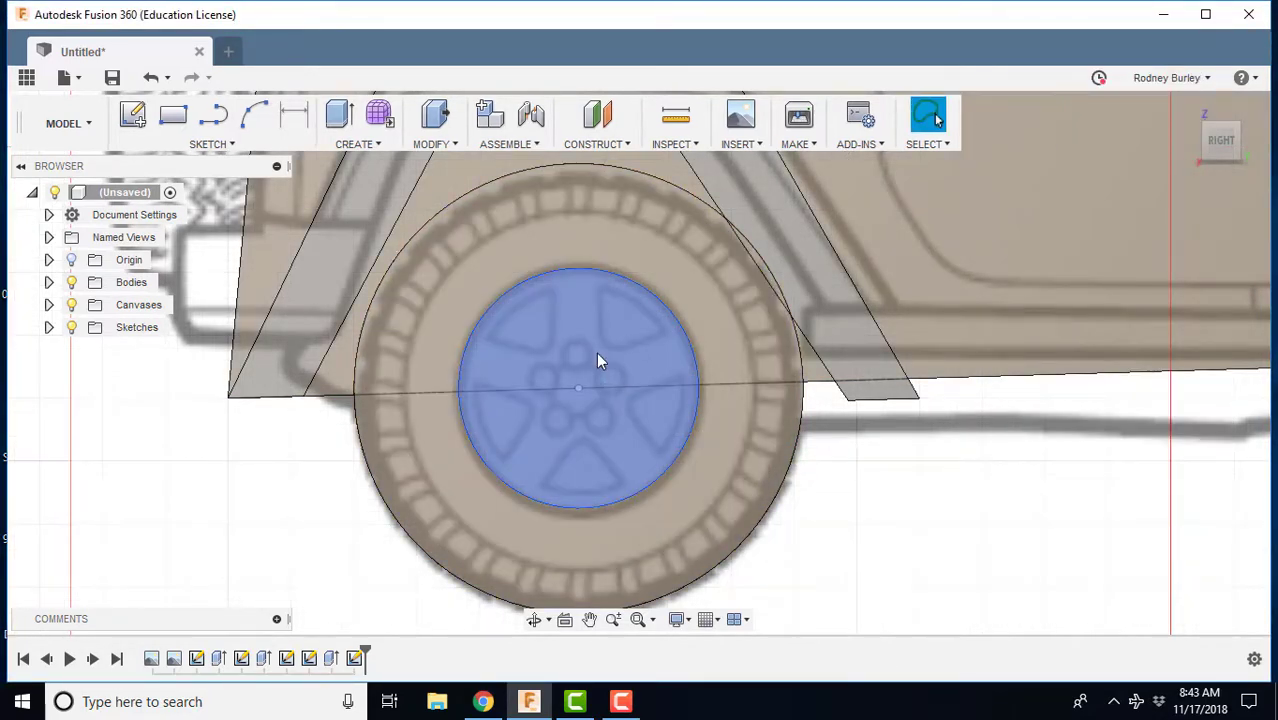
{"action": "middle_click_drag", "start_coordinate": [597, 351], "coordinate": [597, 322], "text": "shift"}
{"action": "right_click", "coordinate": [596, 323]}
{"action": "left_click", "coordinate": [562, 405]}
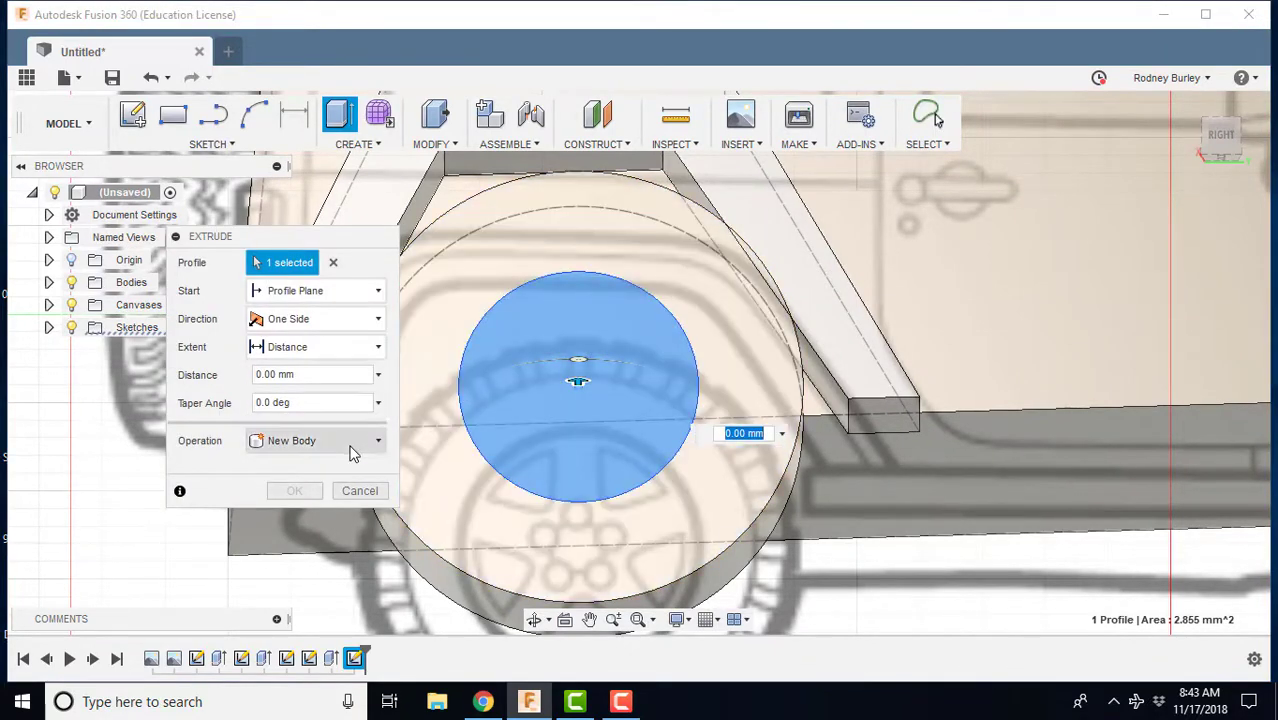
{"action": "left_click", "coordinate": [356, 443]}
{"action": "left_click", "coordinate": [290, 489]}
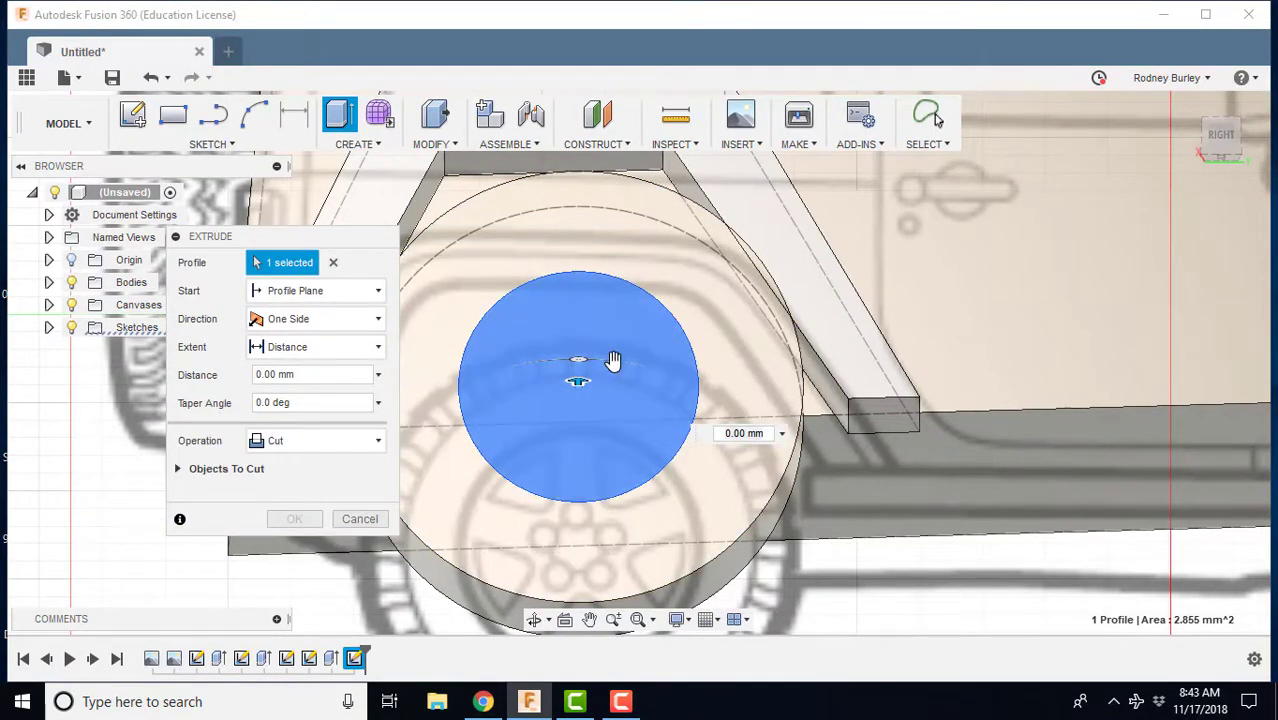
{"action": "left_click_drag", "start_coordinate": [578, 378], "coordinate": [578, 409]}
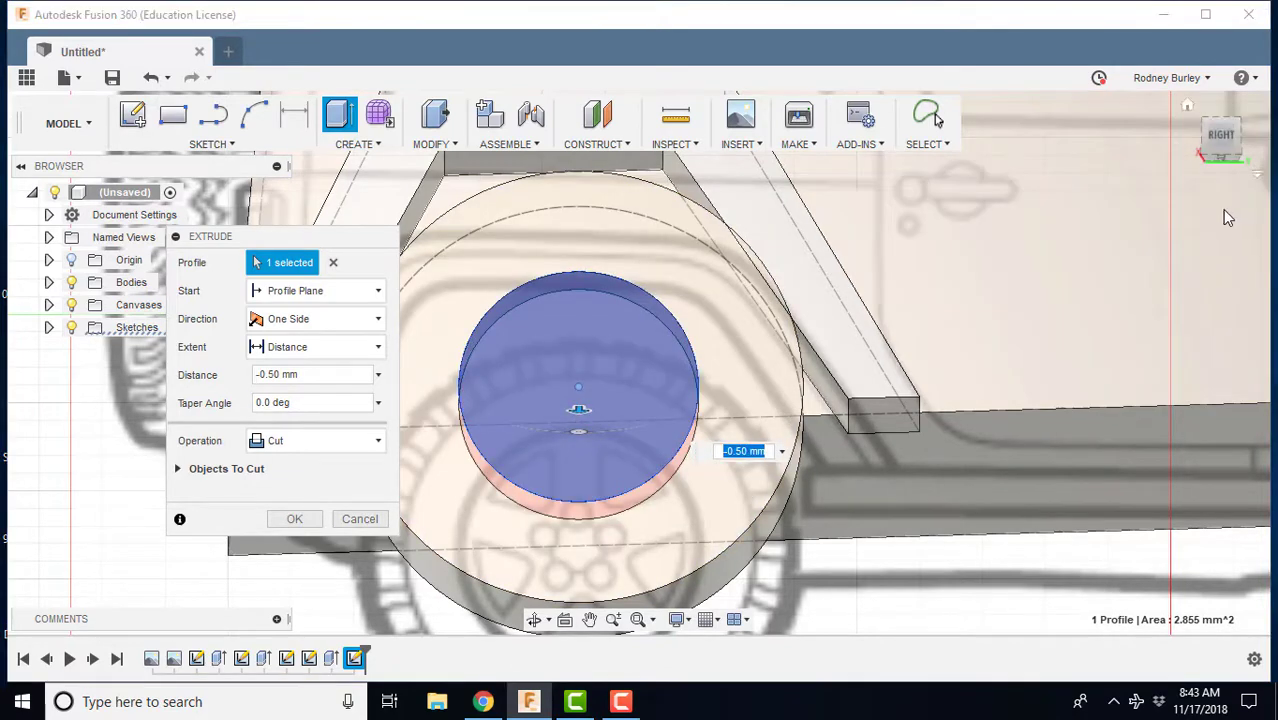
{"action": "left_click", "coordinate": [295, 521]}
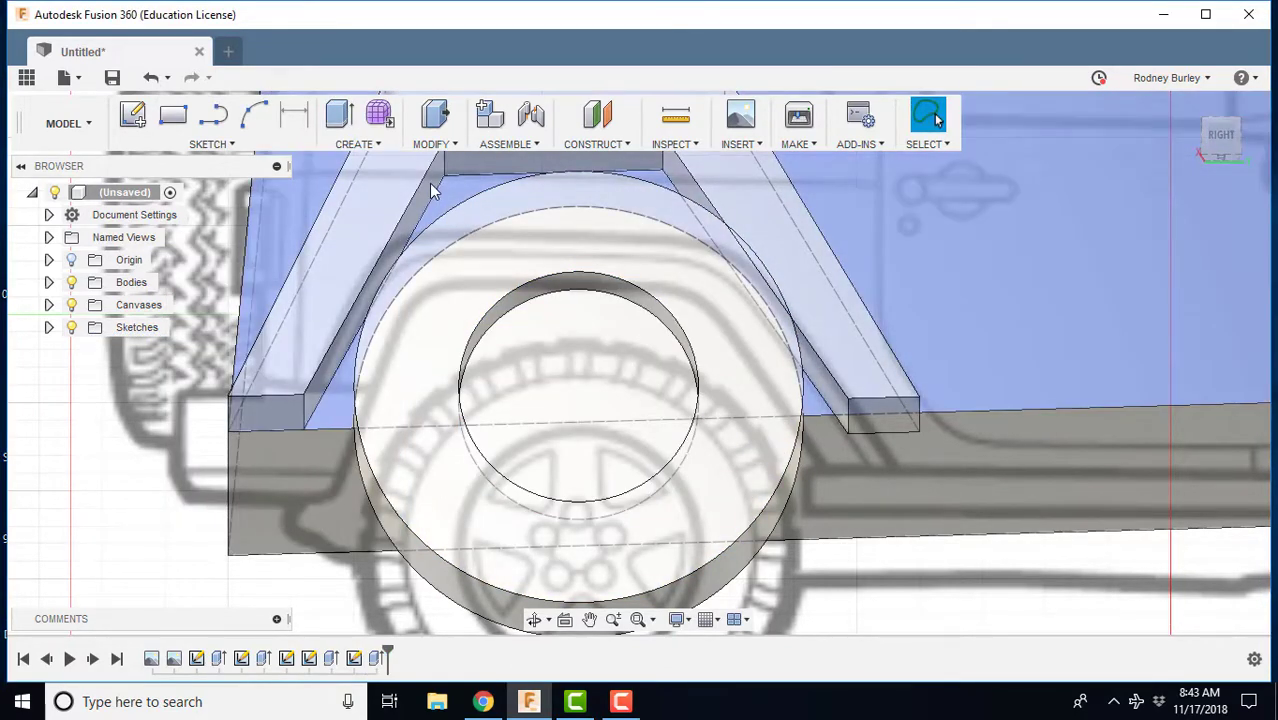
Fillet the outer circular edge of the rear wheel's rim recess with a small constant radius
{"action": "left_click", "coordinate": [432, 144]}
{"action": "left_click", "coordinate": [437, 188]}
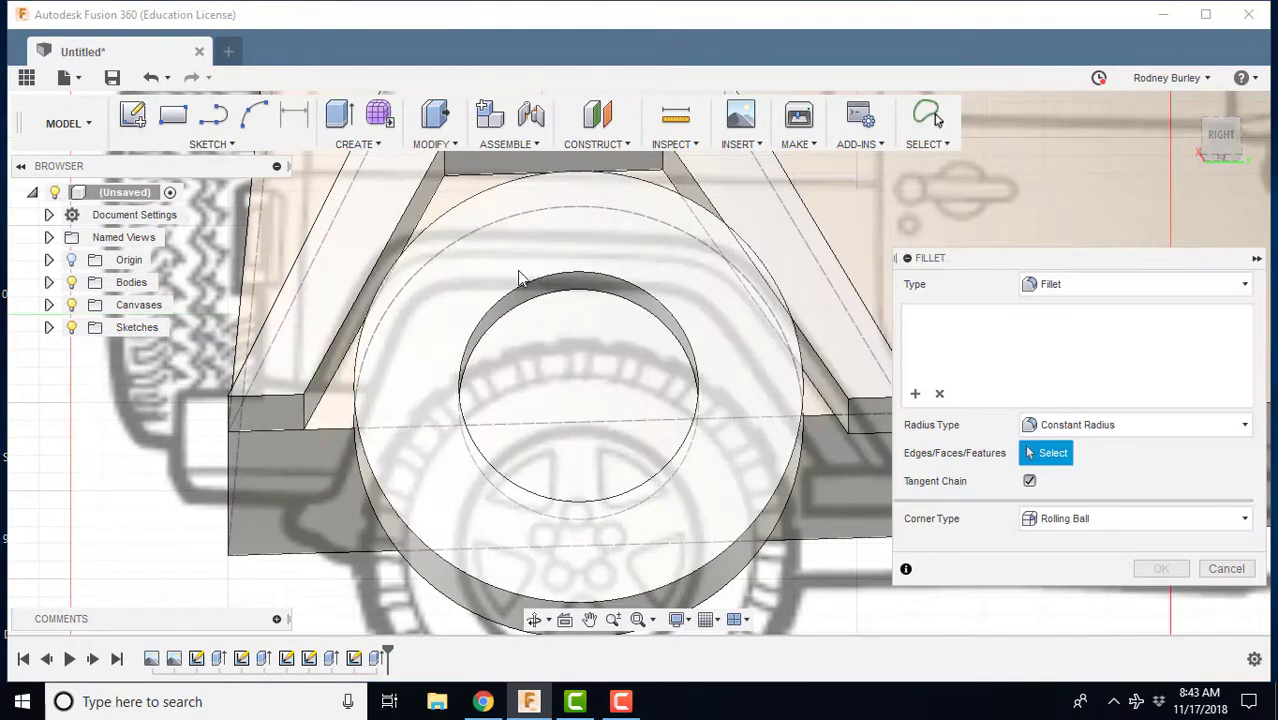
{"action": "left_click", "coordinate": [545, 289]}
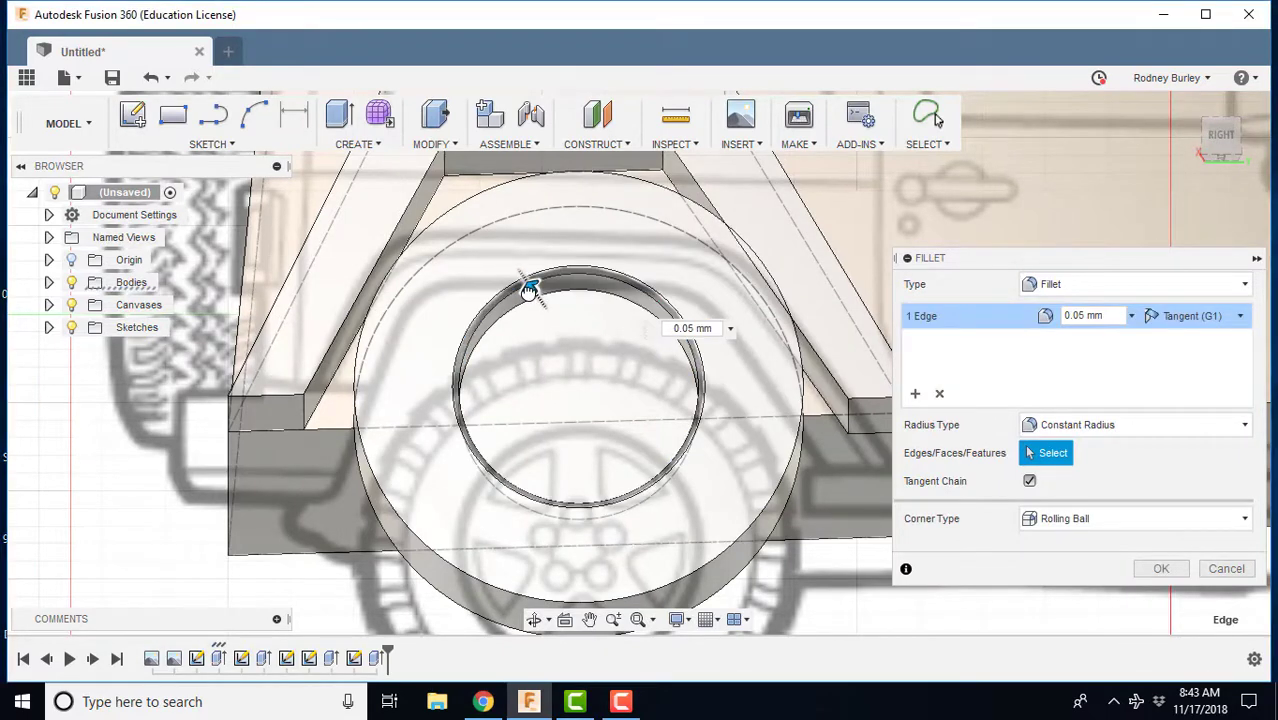
{"action": "left_click_drag", "start_coordinate": [531, 288], "coordinate": [527, 288]}
{"action": "left_click", "coordinate": [1185, 573]}
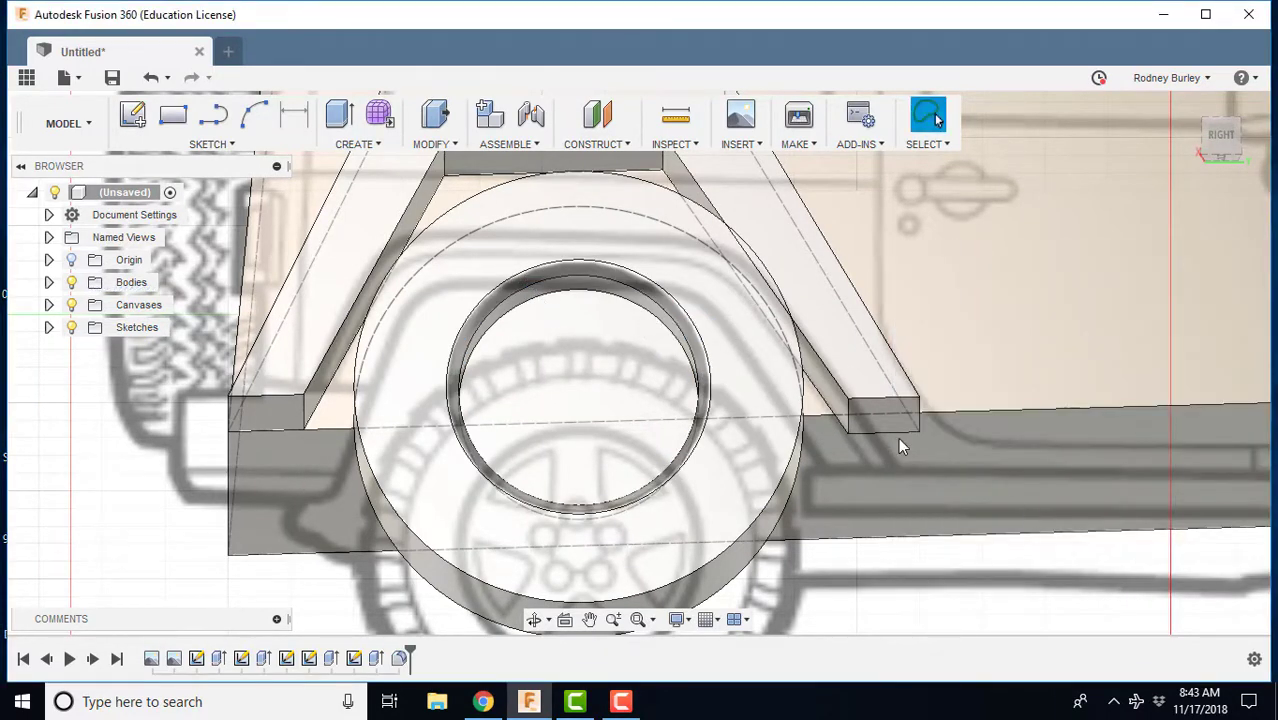
{"action": "scroll", "coordinate": [898, 437], "scroll_direction": "down", "scroll_amount": 2}
{"action": "scroll", "coordinate": [736, 350], "scroll_direction": "up", "scroll_amount": 1}
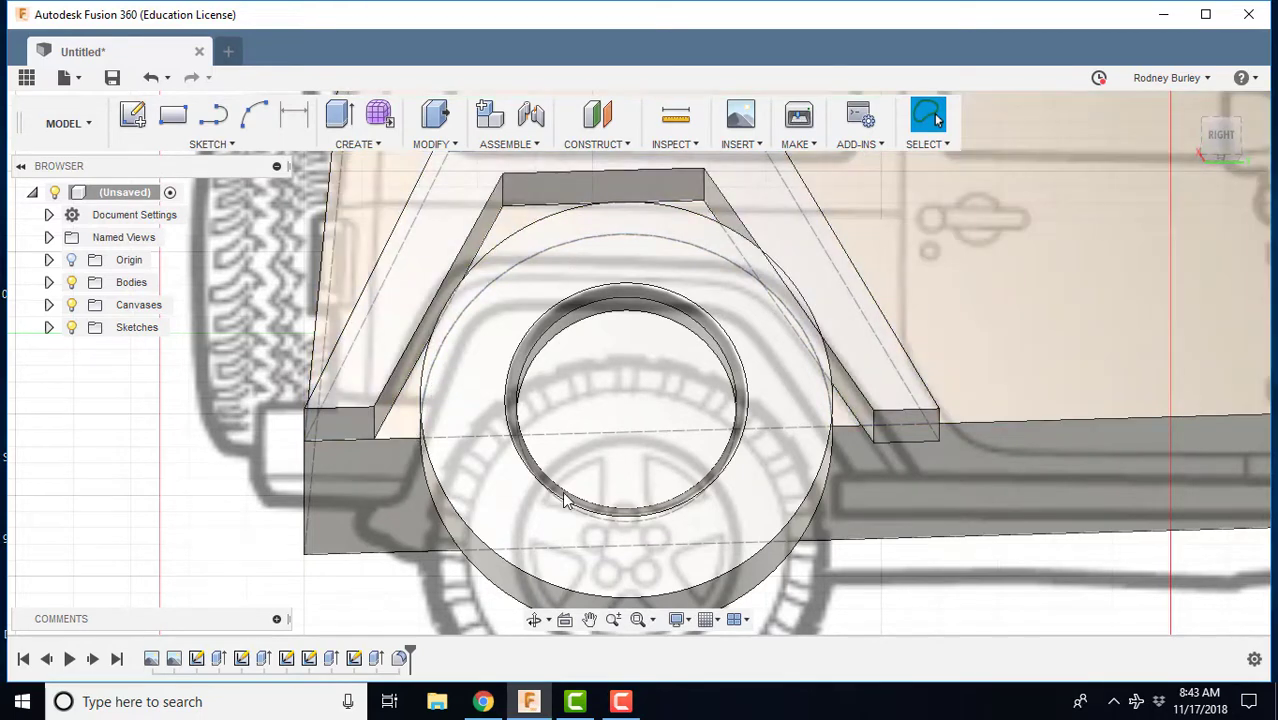
{"action": "middle_click_drag", "start_coordinate": [645, 503], "coordinate": [703, 497], "text": "shift"}
{"action": "scroll", "coordinate": [712, 417], "scroll_direction": "up", "scroll_amount": 1}
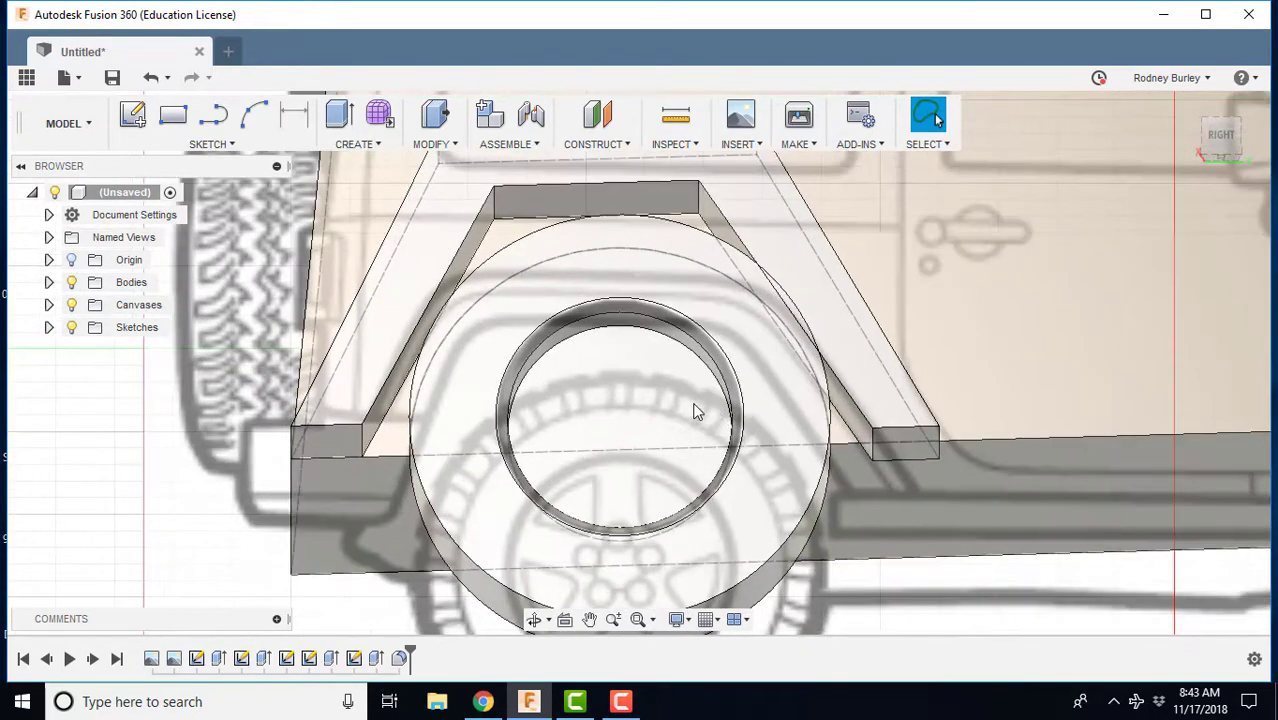
Sketch a closed line triangle on the wheel's recessed rim face over the upper-left spoke opening, with its lower side about 0.46 mm long
{"action": "middle_click_drag", "start_coordinate": [713, 398], "coordinate": [775, 385]}
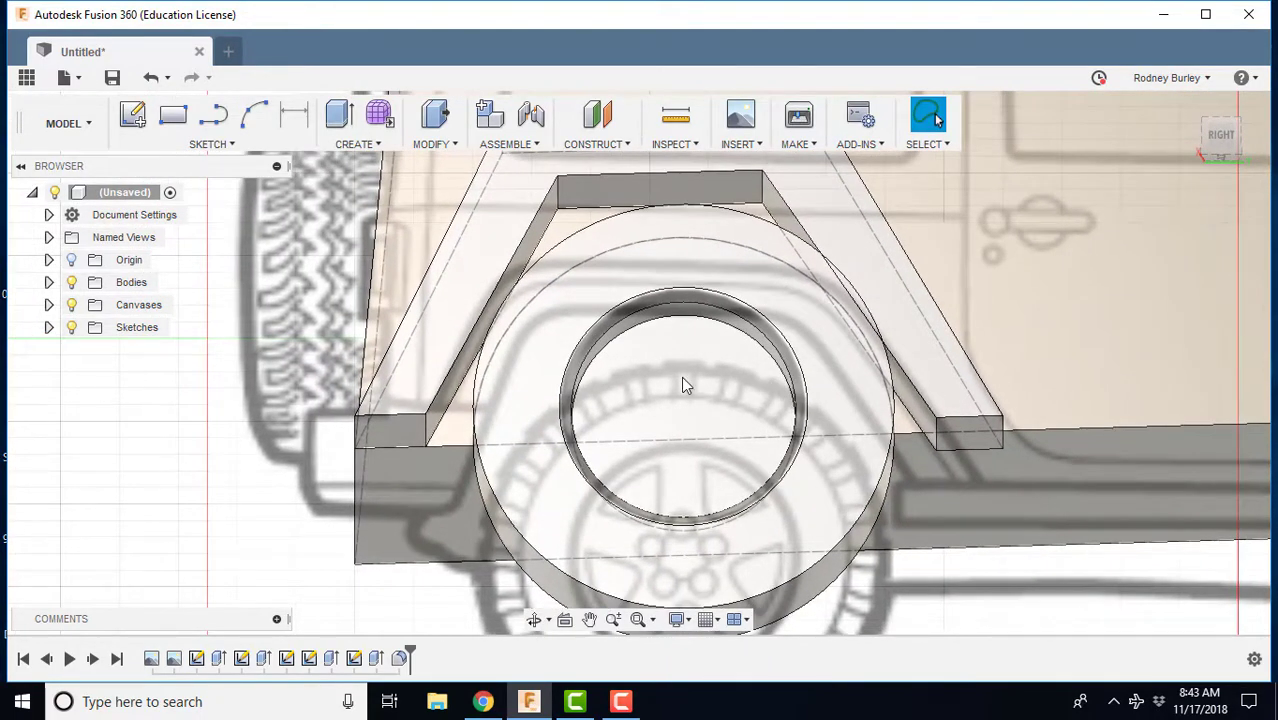
{"action": "scroll", "coordinate": [684, 385], "scroll_direction": "up", "scroll_amount": 2}
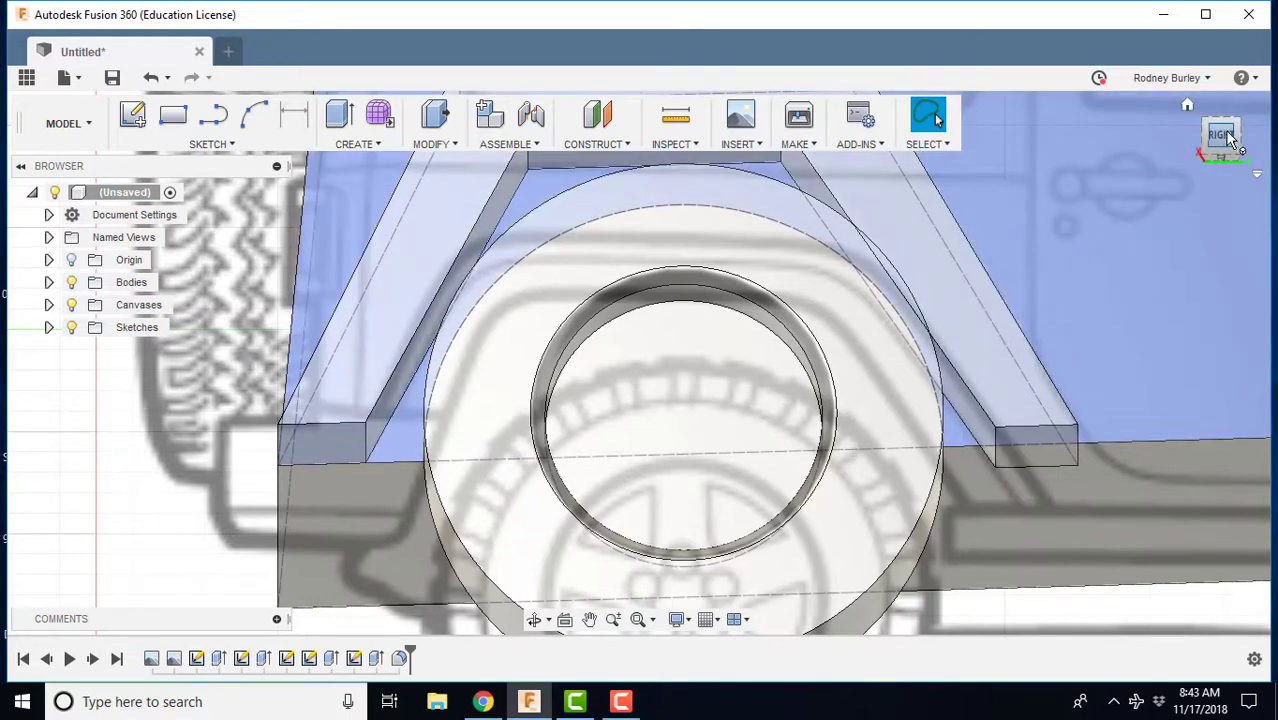
{"action": "left_click", "coordinate": [1222, 137]}
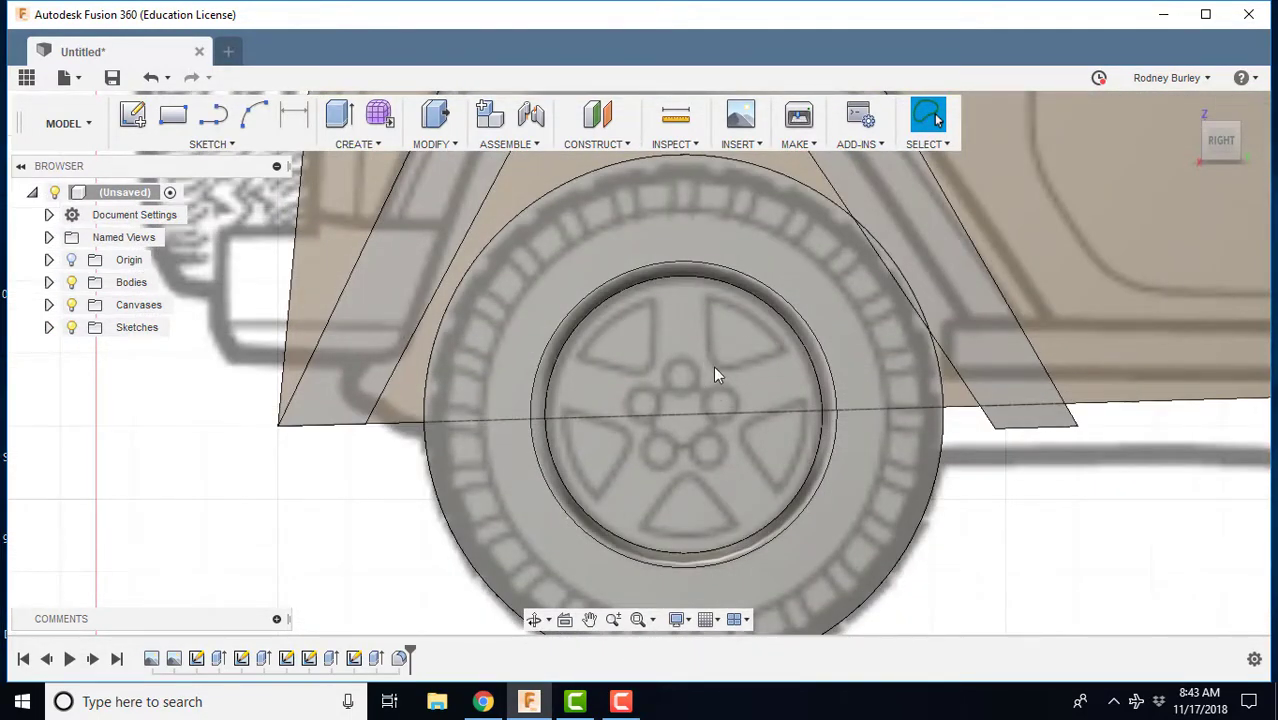
{"action": "left_click", "coordinate": [134, 116]}
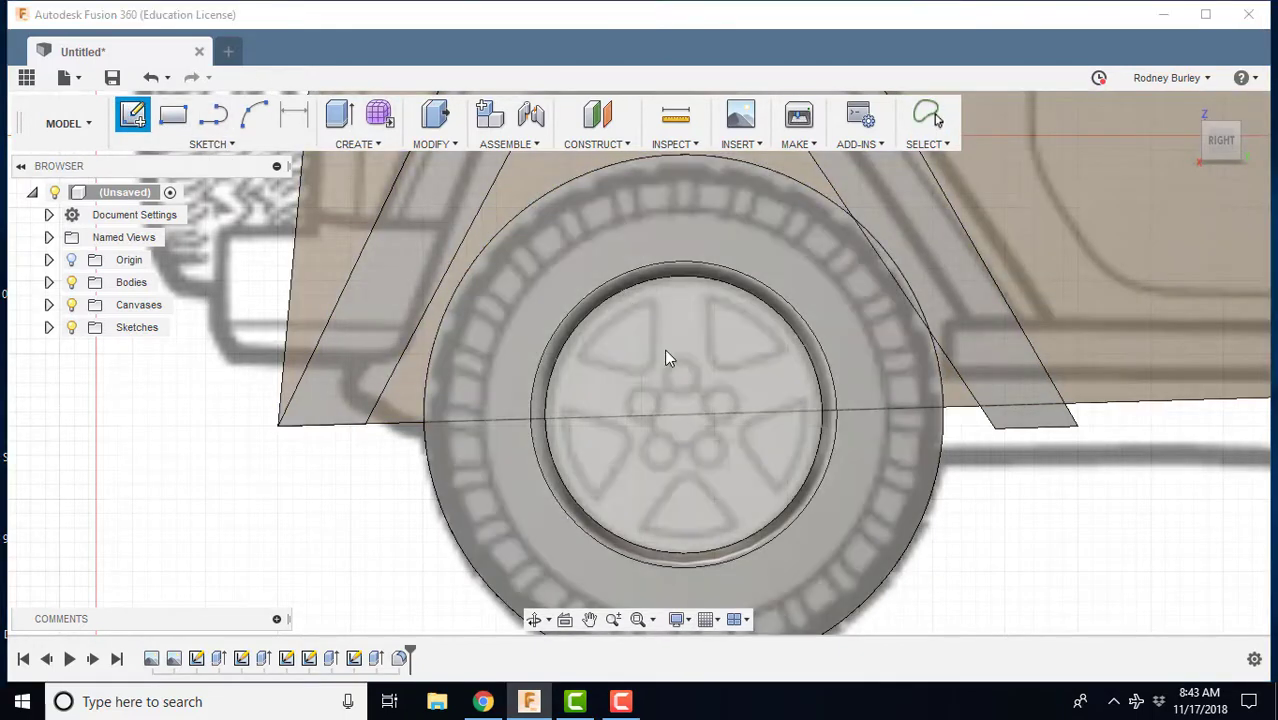
{"action": "left_click", "coordinate": [664, 346]}
{"action": "left_click", "coordinate": [212, 117]}
{"action": "left_click", "coordinate": [558, 373]}
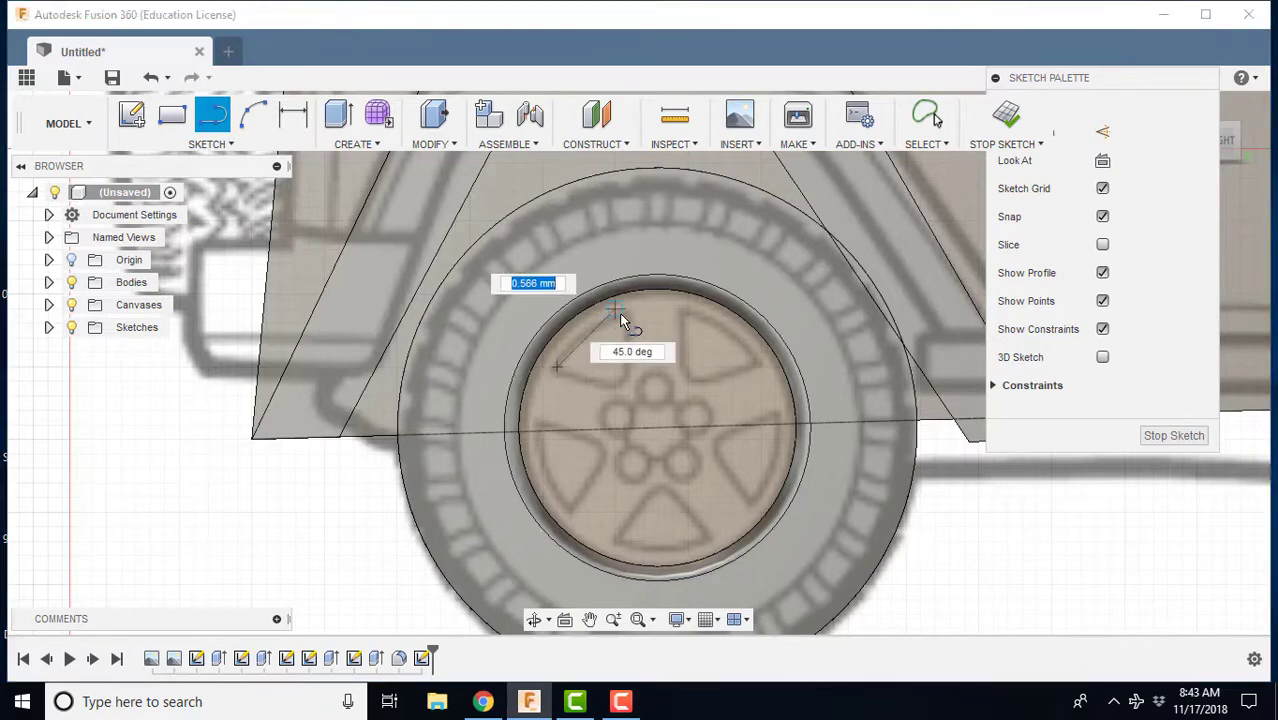
{"action": "scroll", "coordinate": [622, 316], "scroll_direction": "up", "scroll_amount": 4}
{"action": "left_click", "coordinate": [622, 316]}
{"action": "left_click", "coordinate": [622, 458]}
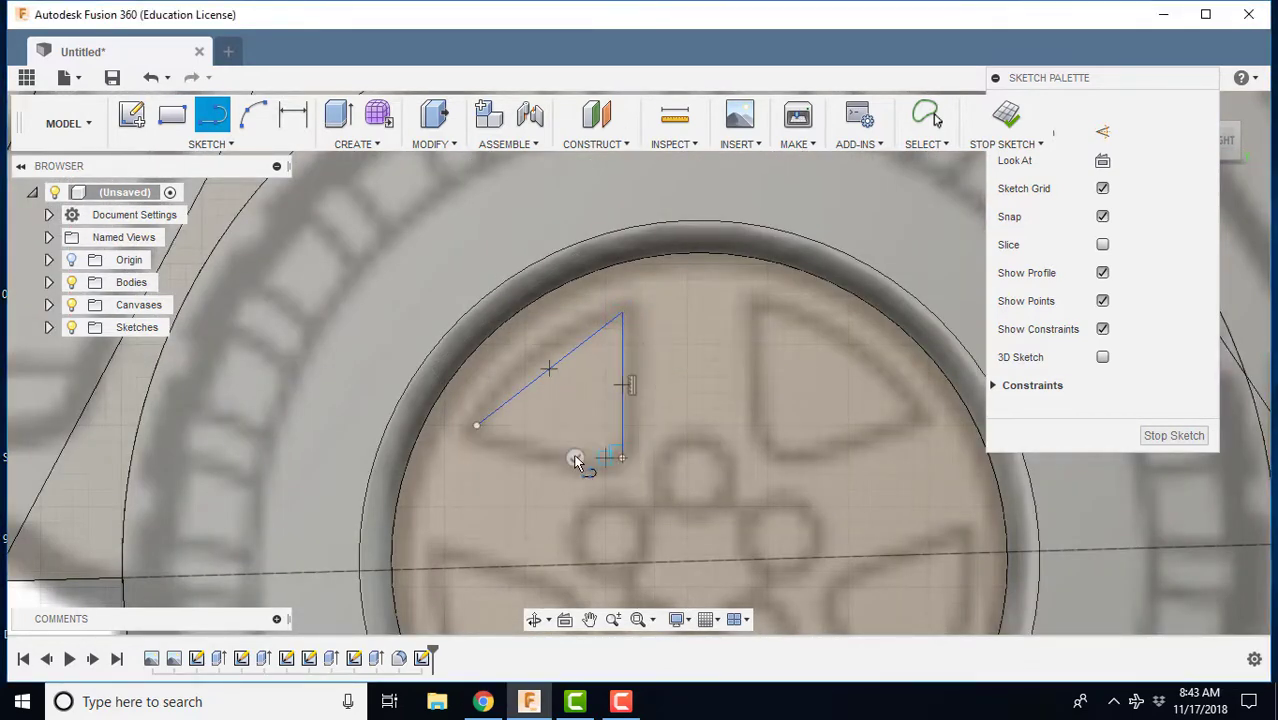
{"action": "left_click", "coordinate": [478, 426]}
{"action": "right_click", "coordinate": [566, 404]}
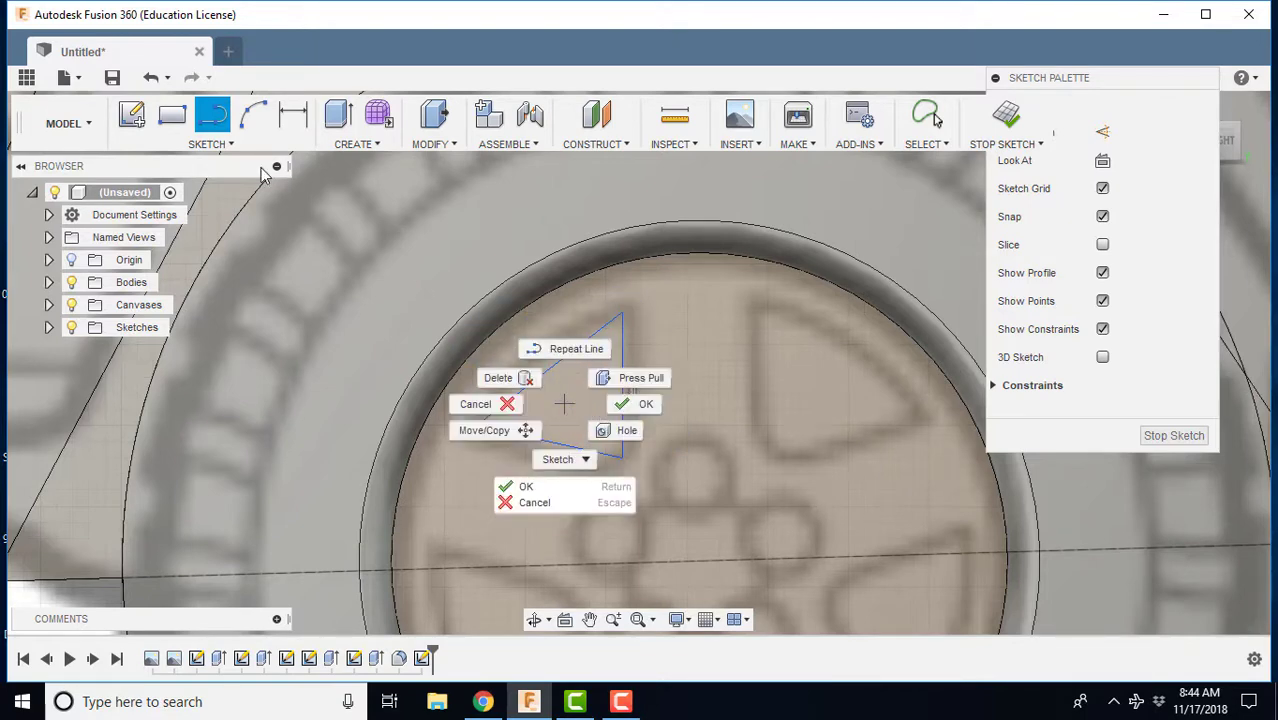
Circular-pattern the triangle's three lines around the wheel's center point as a full pattern with quantity 5
{"action": "left_click", "coordinate": [237, 146]}
{"action": "left_click", "coordinate": [225, 149]}
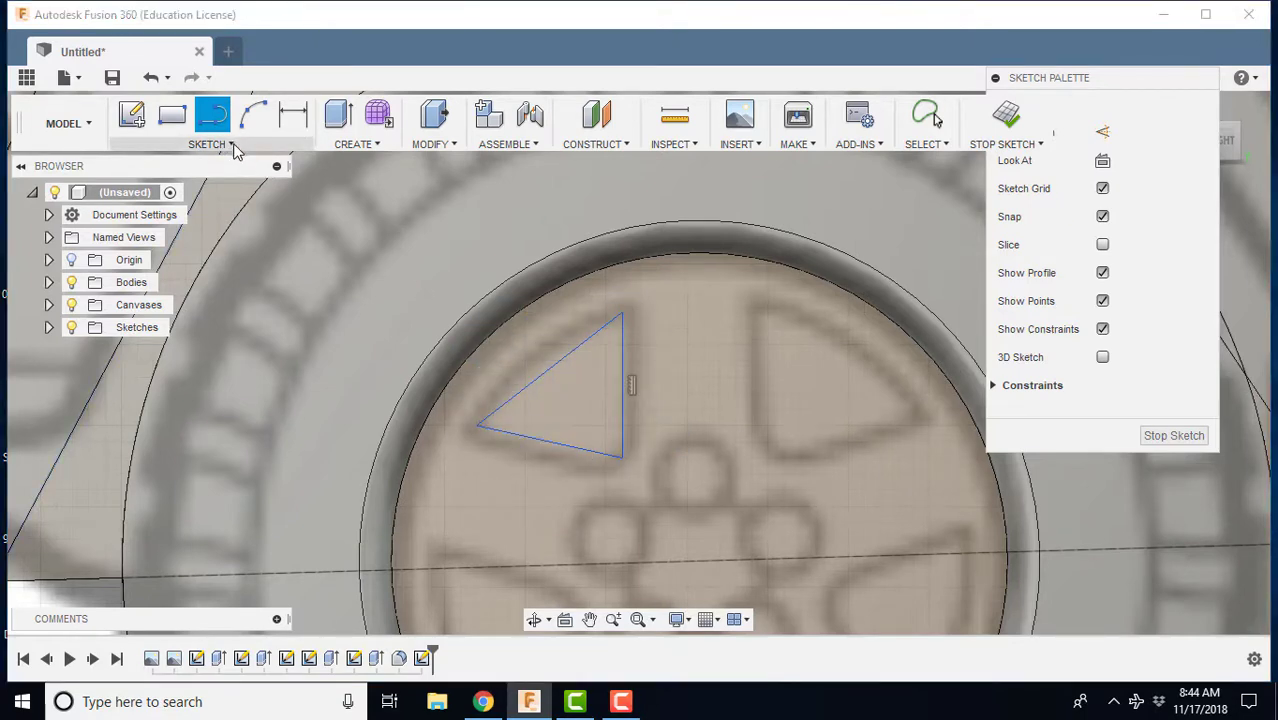
{"action": "left_click", "coordinate": [229, 144]}
{"action": "left_click", "coordinate": [167, 432]}
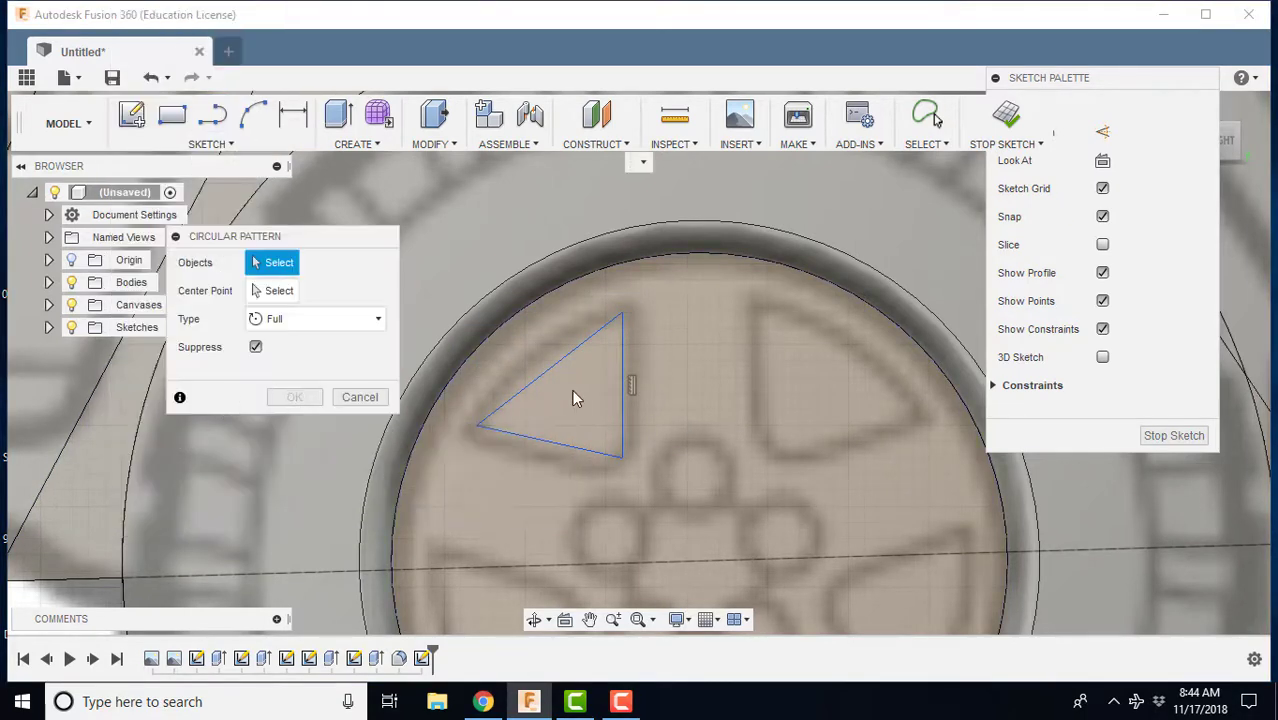
{"action": "scroll", "coordinate": [473, 339], "scroll_direction": "down", "scroll_amount": 1}
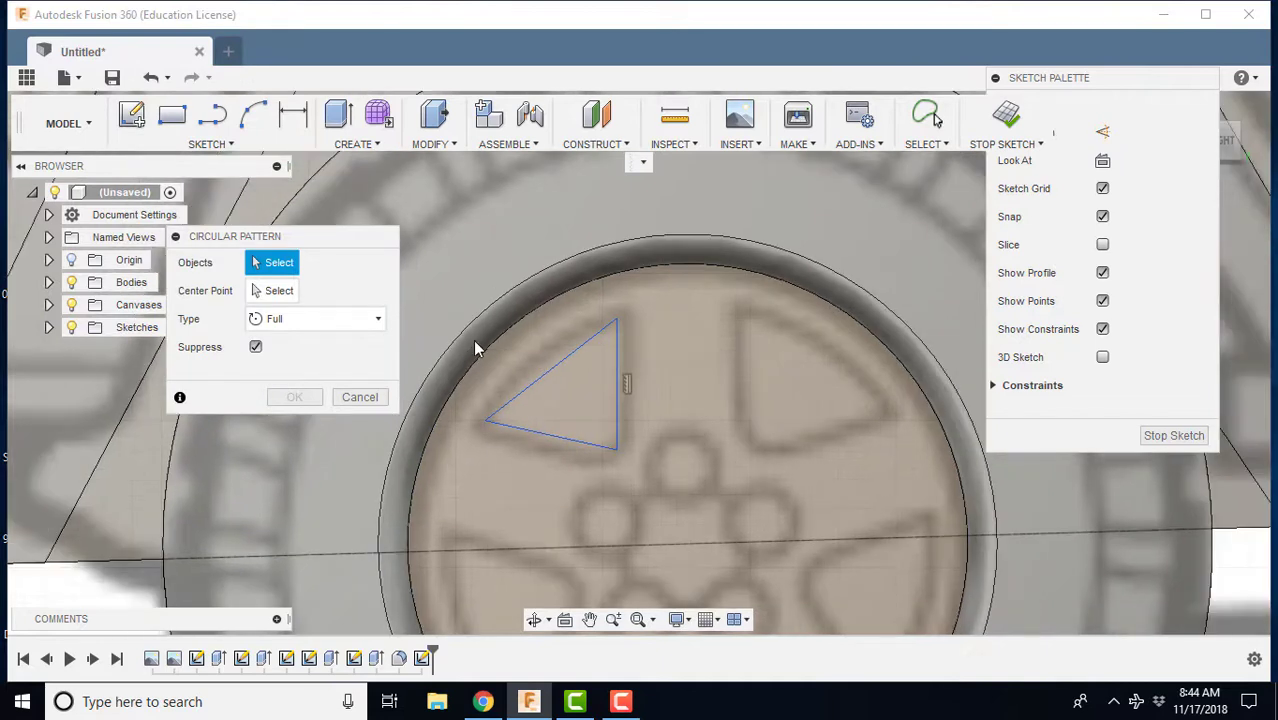
{"action": "left_click", "coordinate": [268, 291]}
{"action": "left_click", "coordinate": [684, 545]}
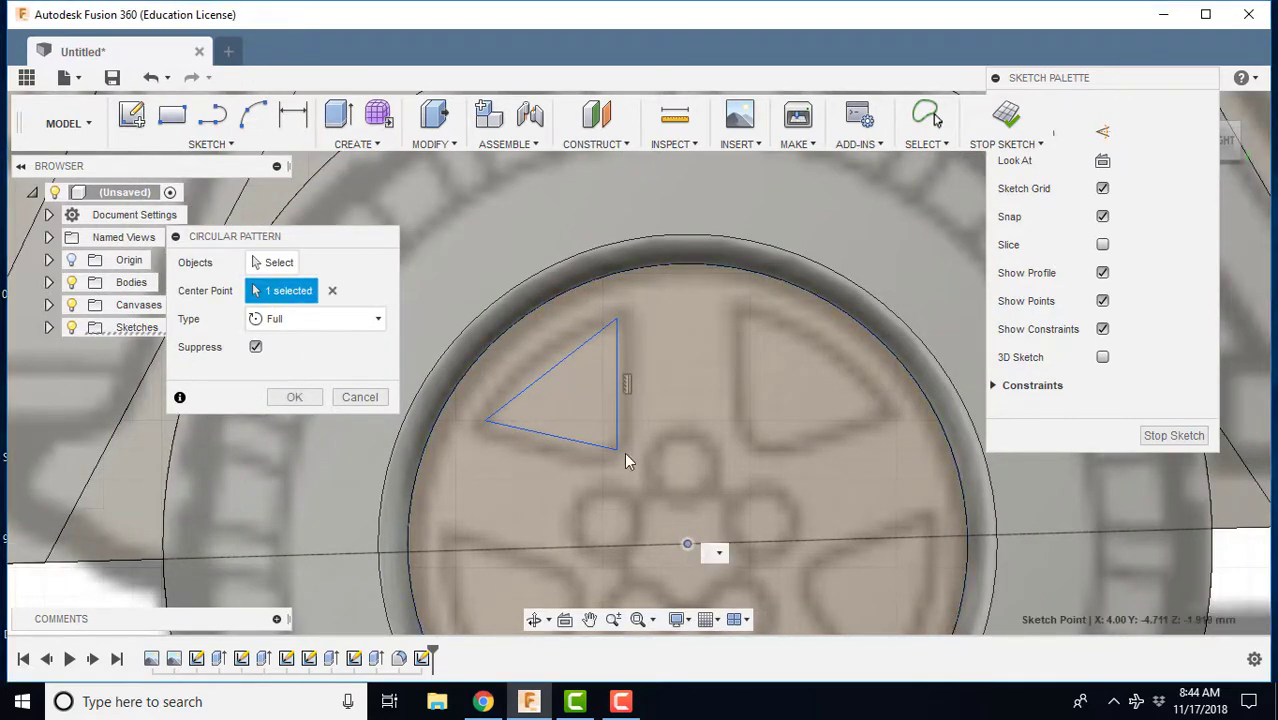
{"action": "left_click", "coordinate": [282, 265]}
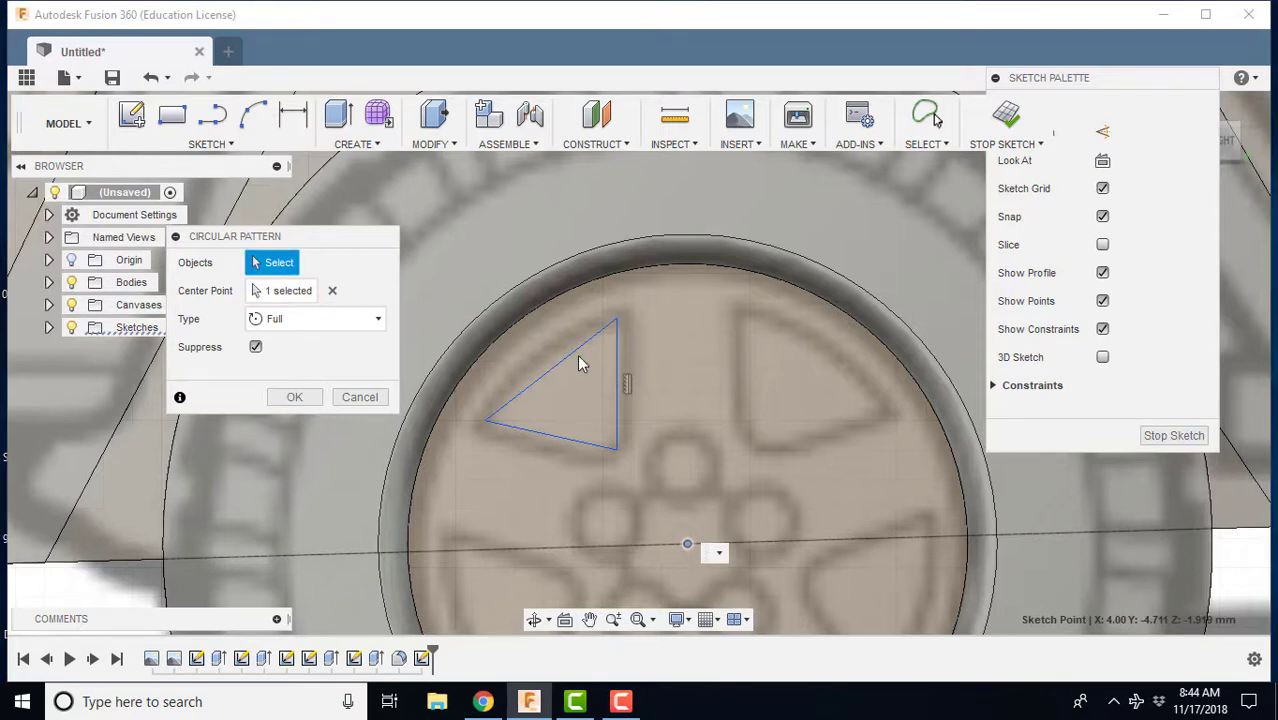
{"action": "left_click", "coordinate": [609, 364]}
{"action": "left_click", "coordinate": [612, 373]}
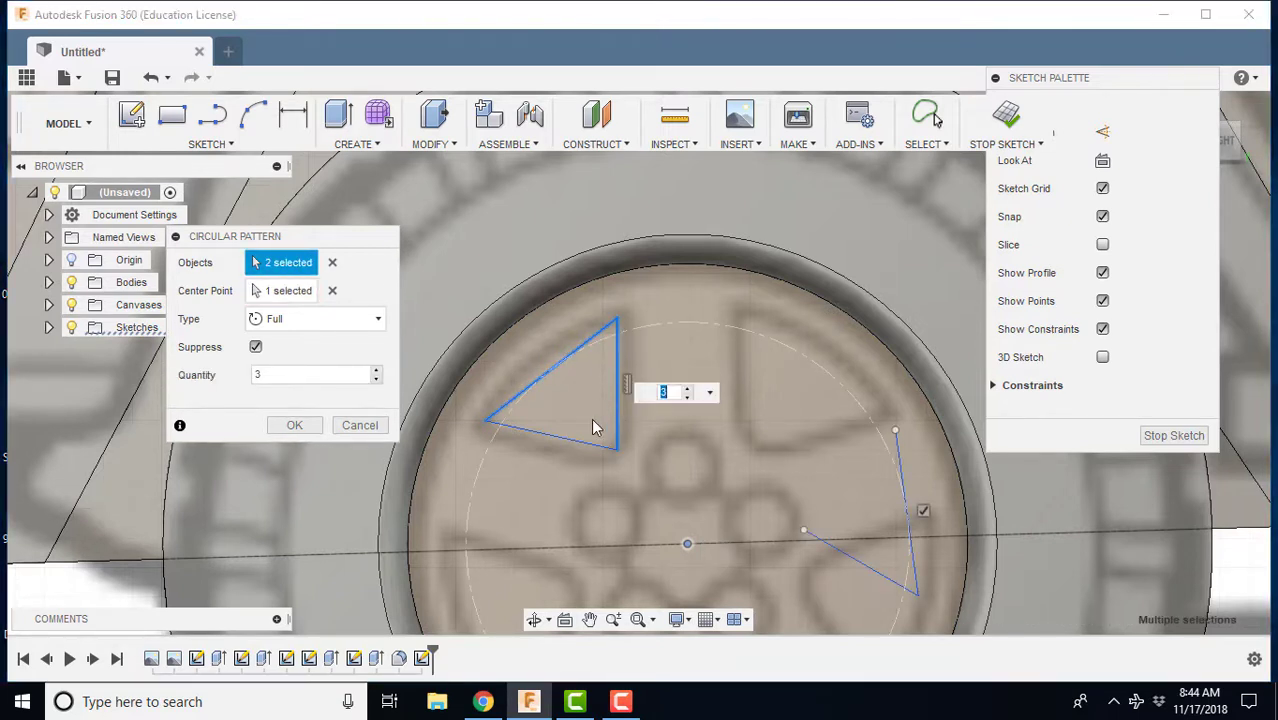
{"action": "left_click", "coordinate": [580, 441]}
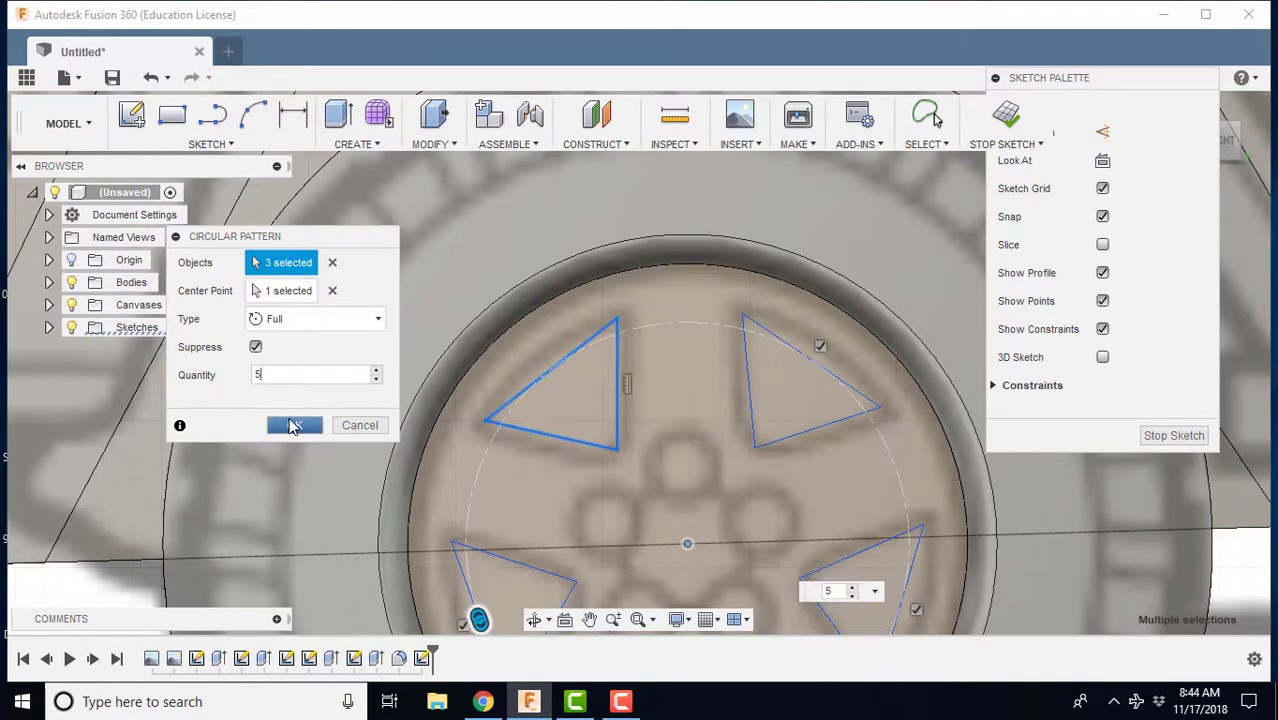
{"action": "left_click", "coordinate": [293, 426]}
Extrude the five triangular profiles -6.80 mm as a cut through the rear wheel
{"action": "scroll", "coordinate": [481, 440], "scroll_direction": "down", "scroll_amount": 5}
{"action": "middle_click_drag", "start_coordinate": [520, 430], "coordinate": [654, 352]}
{"action": "middle_click", "coordinate": [655, 350]}
{"action": "middle_click", "coordinate": [655, 350]}
{"action": "scroll", "coordinate": [538, 426], "scroll_direction": "up", "scroll_amount": 3}
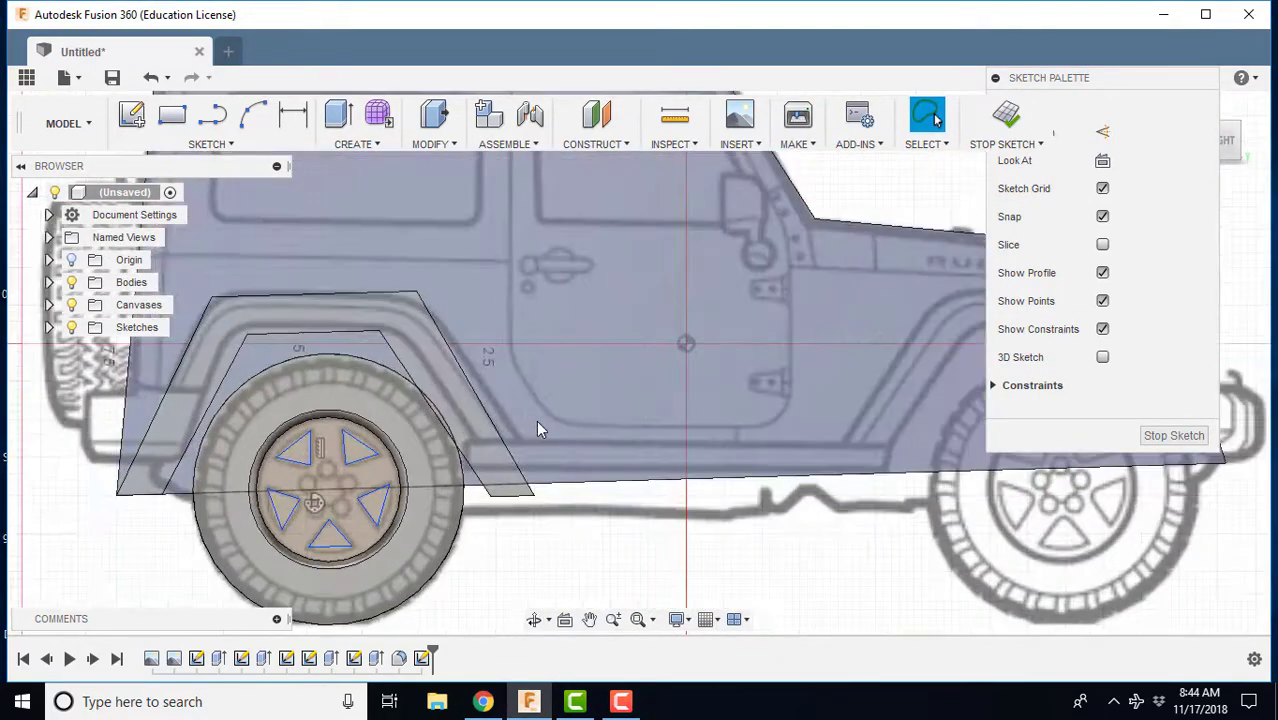
{"action": "scroll", "coordinate": [536, 424], "scroll_direction": "up", "scroll_amount": 3}
{"action": "middle_click_drag", "start_coordinate": [418, 405], "coordinate": [600, 268]}
{"action": "left_click", "coordinate": [421, 381]}
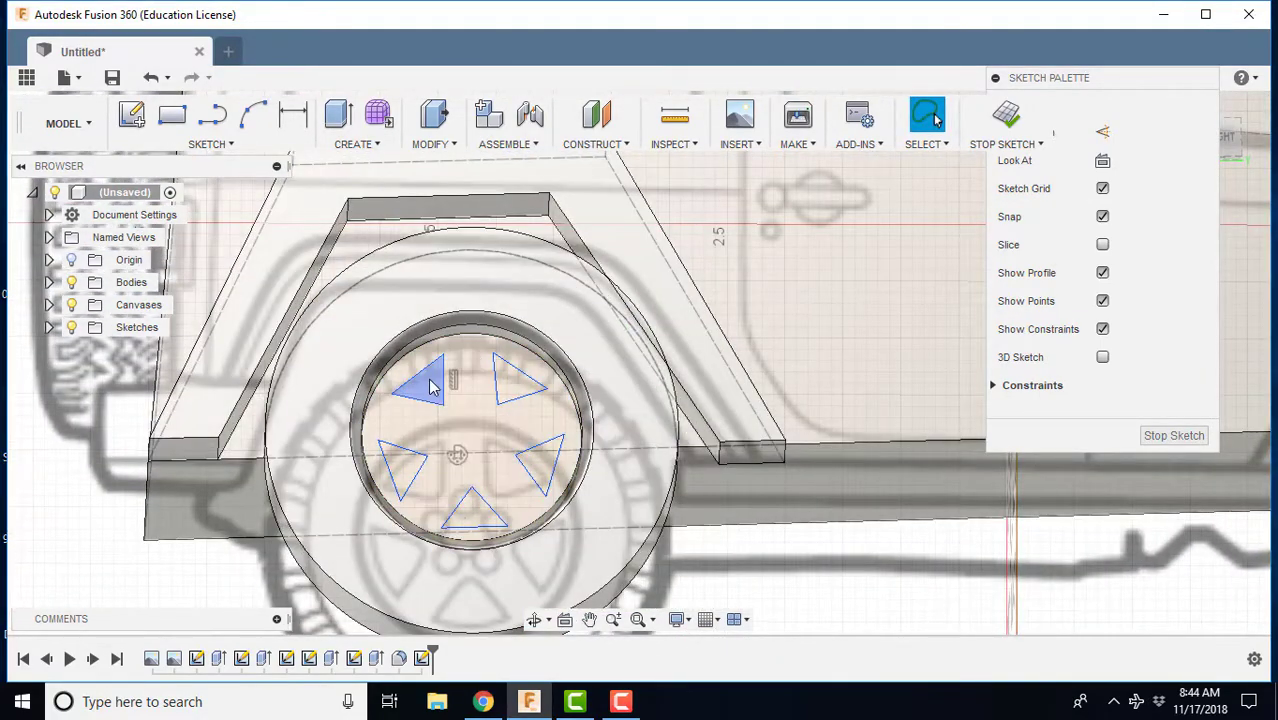
{"action": "left_click", "coordinate": [516, 392]}
{"action": "left_click", "coordinate": [540, 462]}
{"action": "left_click", "coordinate": [474, 508]}
{"action": "left_click", "coordinate": [404, 470]}
{"action": "right_click", "coordinate": [407, 470]}
{"action": "left_click", "coordinate": [474, 437]}
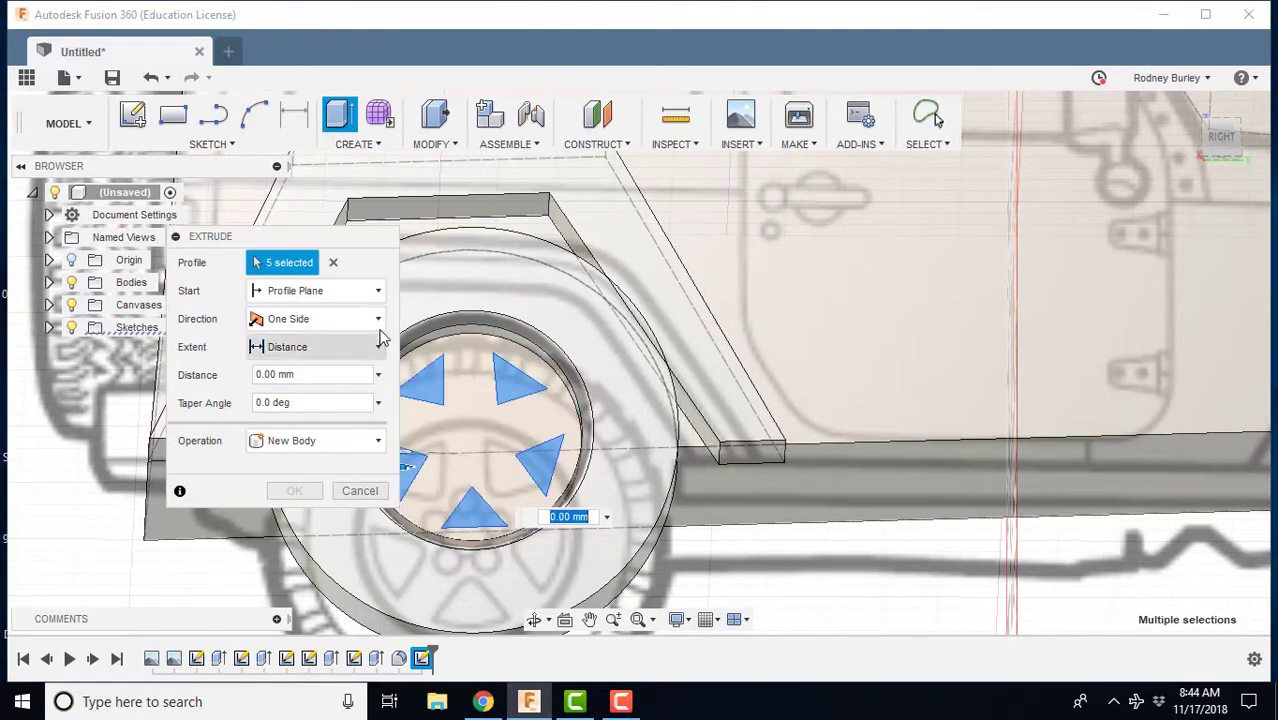
{"action": "left_click", "coordinate": [352, 441]}
{"action": "left_click", "coordinate": [336, 490]}
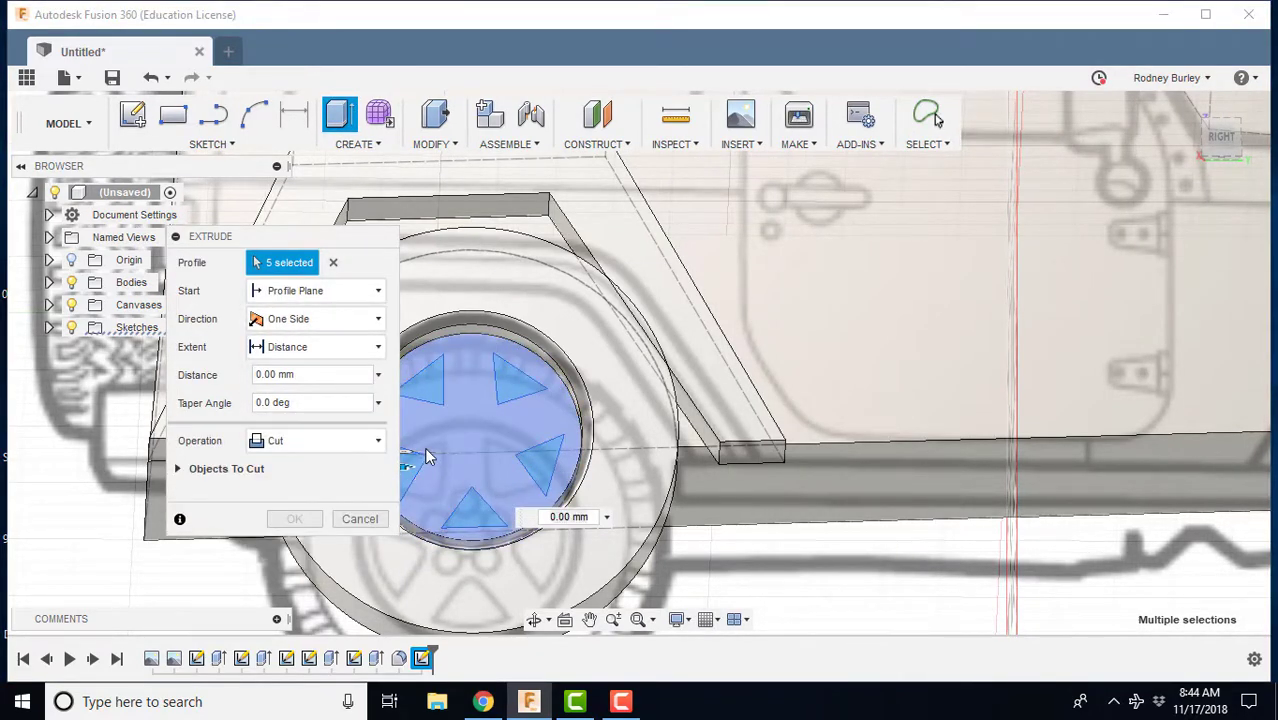
{"action": "middle_click_drag", "start_coordinate": [525, 295], "coordinate": [672, 282]}
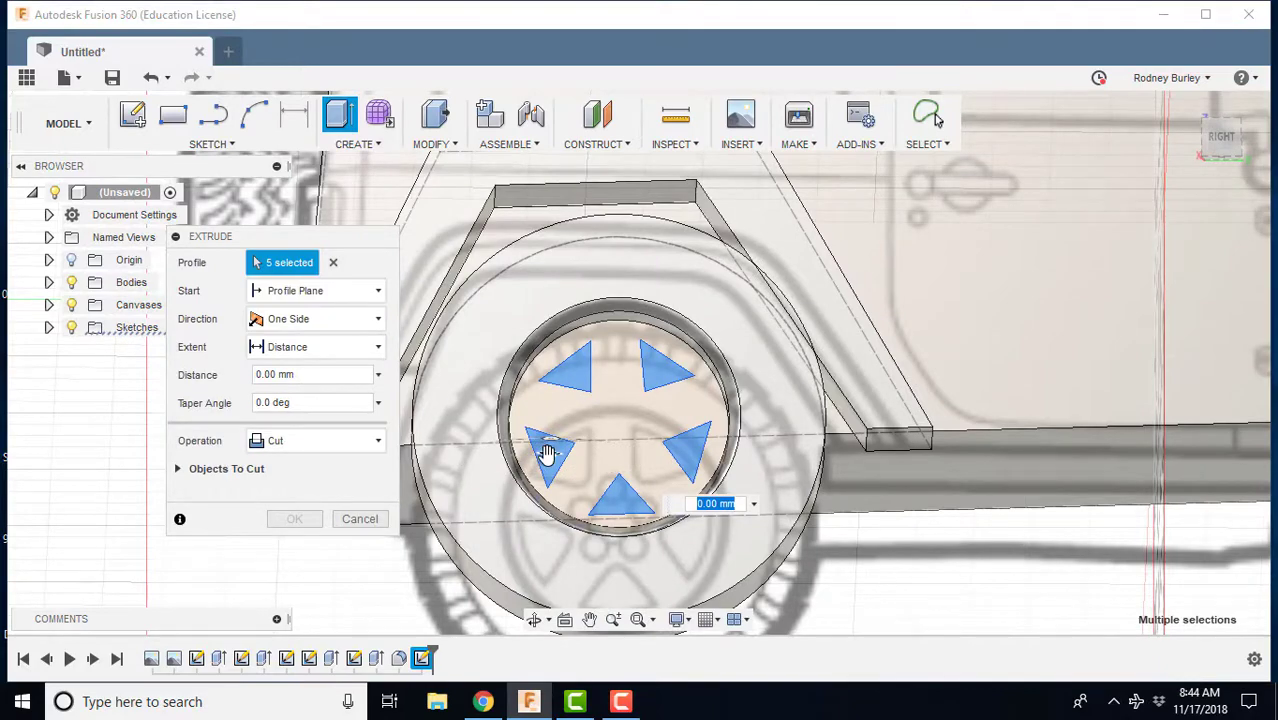
{"action": "left_click_drag", "start_coordinate": [547, 453], "coordinate": [530, 605]}
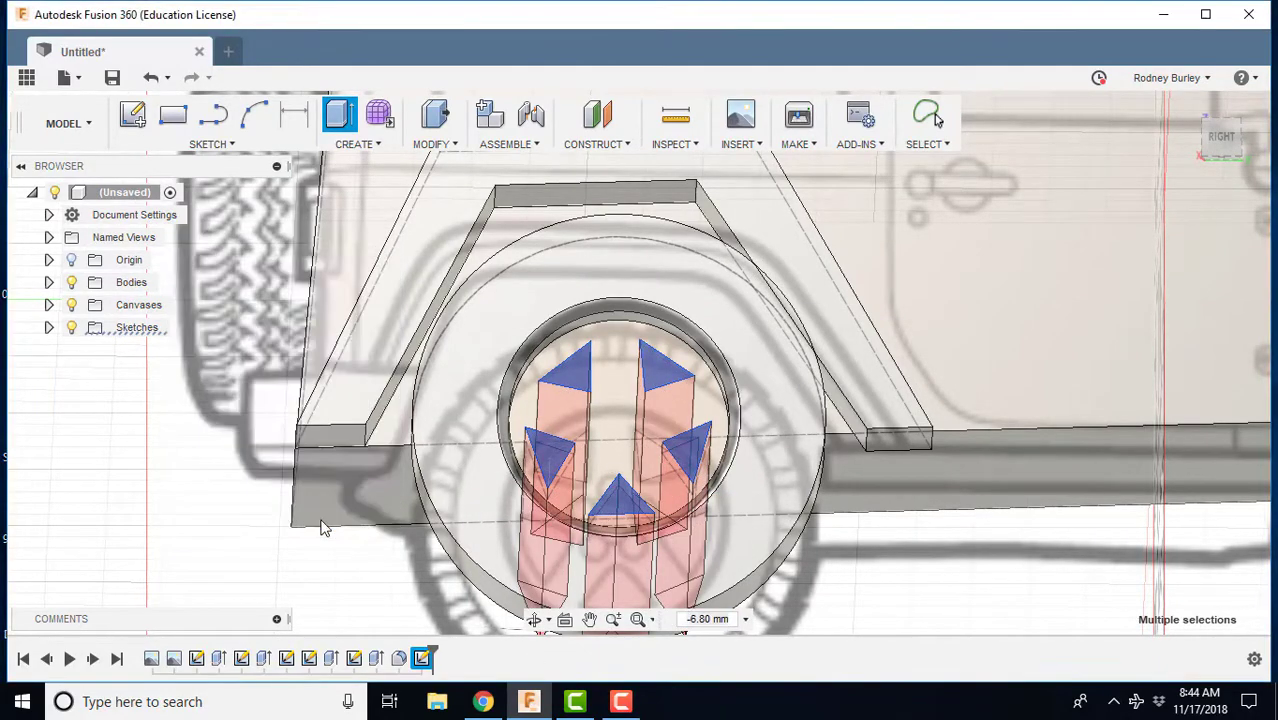
Compare the wheel's five triangular cutouts with the rim in the side canvas from the right view
{"action": "scroll", "coordinate": [555, 427], "scroll_direction": "down", "scroll_amount": 3}
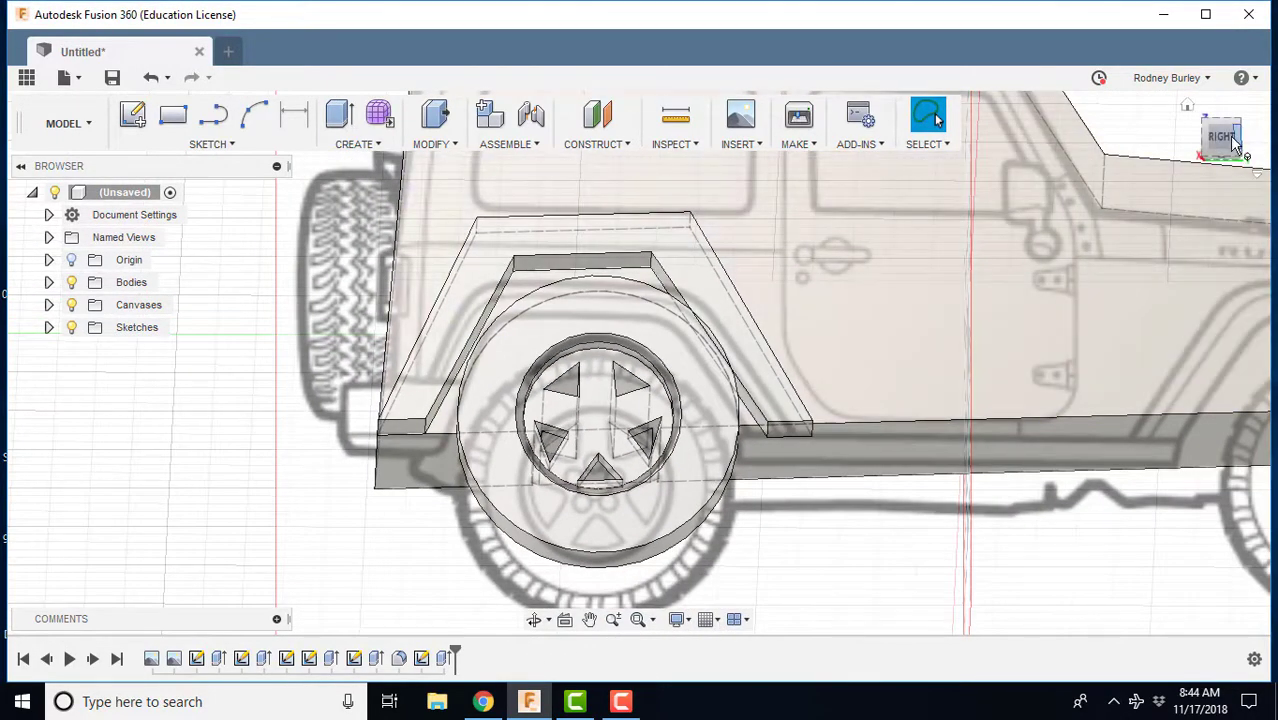
{"action": "left_click", "coordinate": [1228, 143]}
{"action": "left_click", "coordinate": [589, 619]}
{"action": "left_click_drag", "start_coordinate": [612, 369], "coordinate": [557, 400]}
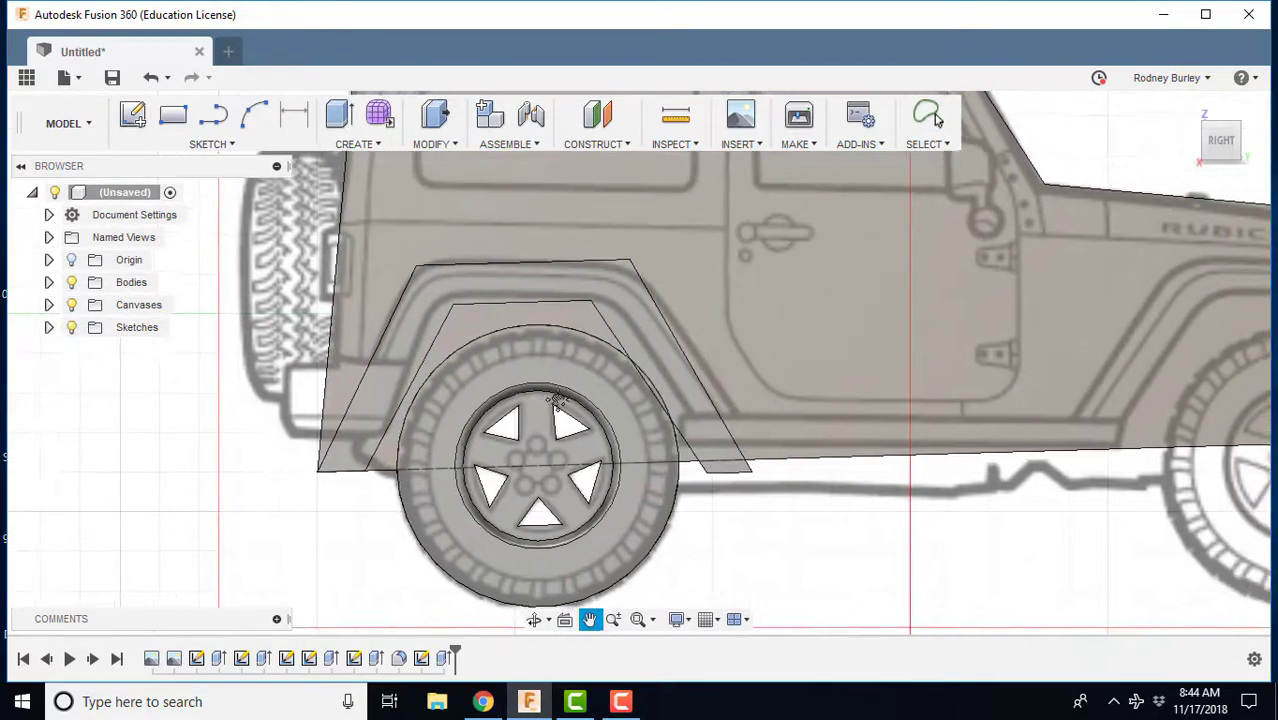
{"action": "key", "text": "Escape"}
{"action": "scroll", "coordinate": [528, 332], "scroll_direction": "down", "scroll_amount": 2}
{"action": "scroll", "coordinate": [530, 364], "scroll_direction": "up", "scroll_amount": 4}
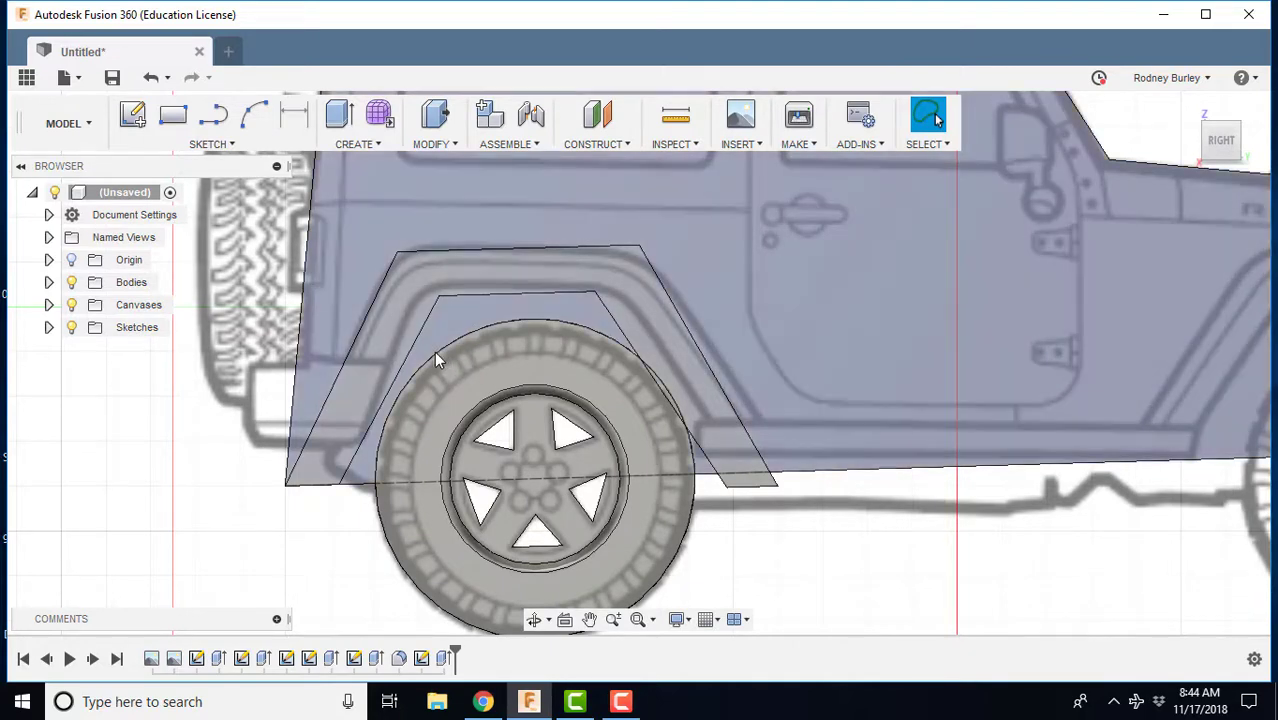
{"action": "scroll", "coordinate": [415, 410], "scroll_direction": "down", "scroll_amount": 2}
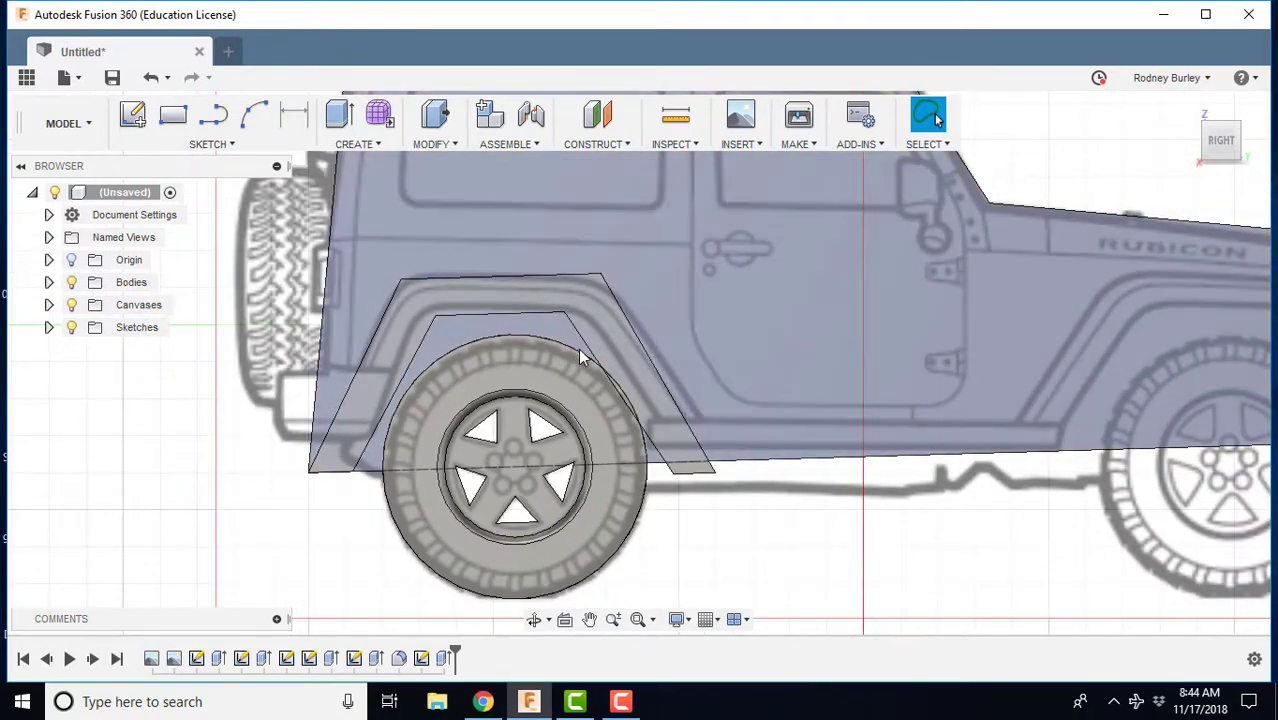
{"action": "scroll", "coordinate": [510, 353], "scroll_direction": "down", "scroll_amount": 1}
Examine the half jeep body, rear fender and wheel from several perspective angles, including front and back
{"action": "middle_click_drag", "start_coordinate": [510, 354], "coordinate": [578, 398], "text": "shift"}
{"action": "middle_click_drag", "start_coordinate": [440, 360], "coordinate": [648, 378], "text": "shift"}
{"action": "middle_click_drag", "start_coordinate": [762, 287], "coordinate": [597, 344], "text": "shift"}
{"action": "scroll", "coordinate": [684, 307], "scroll_direction": "down", "scroll_amount": 3}
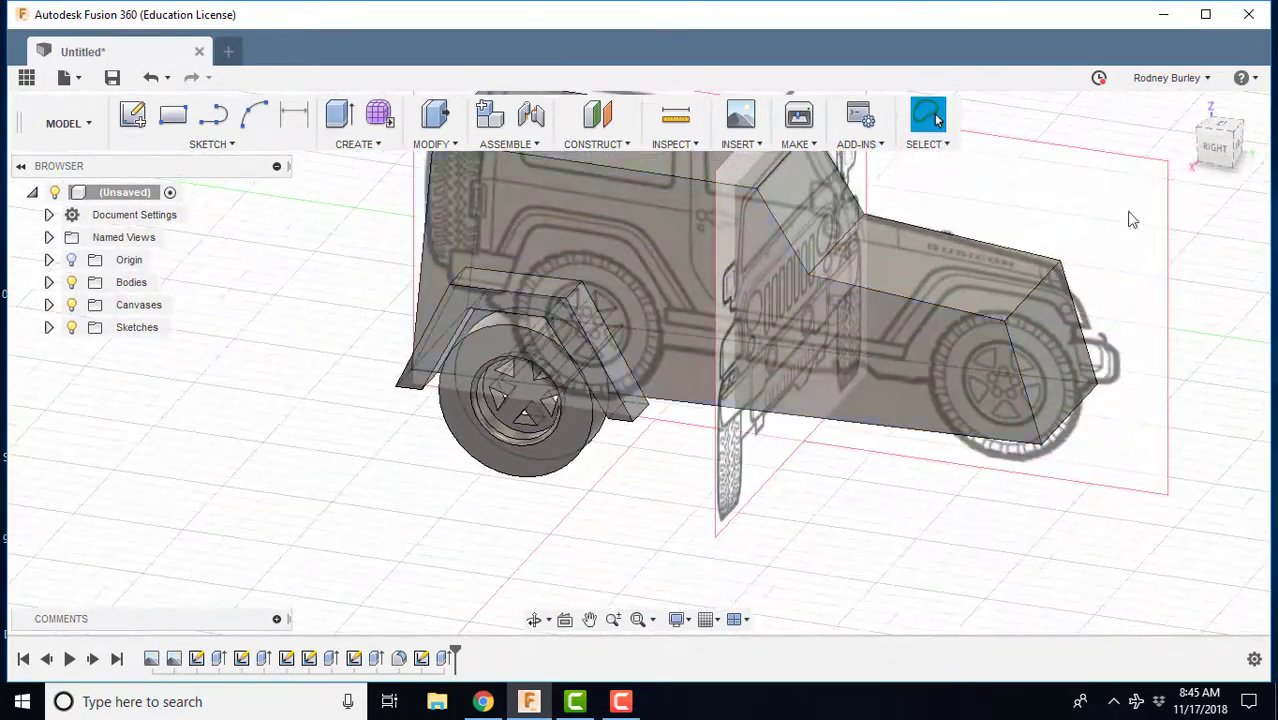
{"action": "left_click", "coordinate": [1187, 106]}
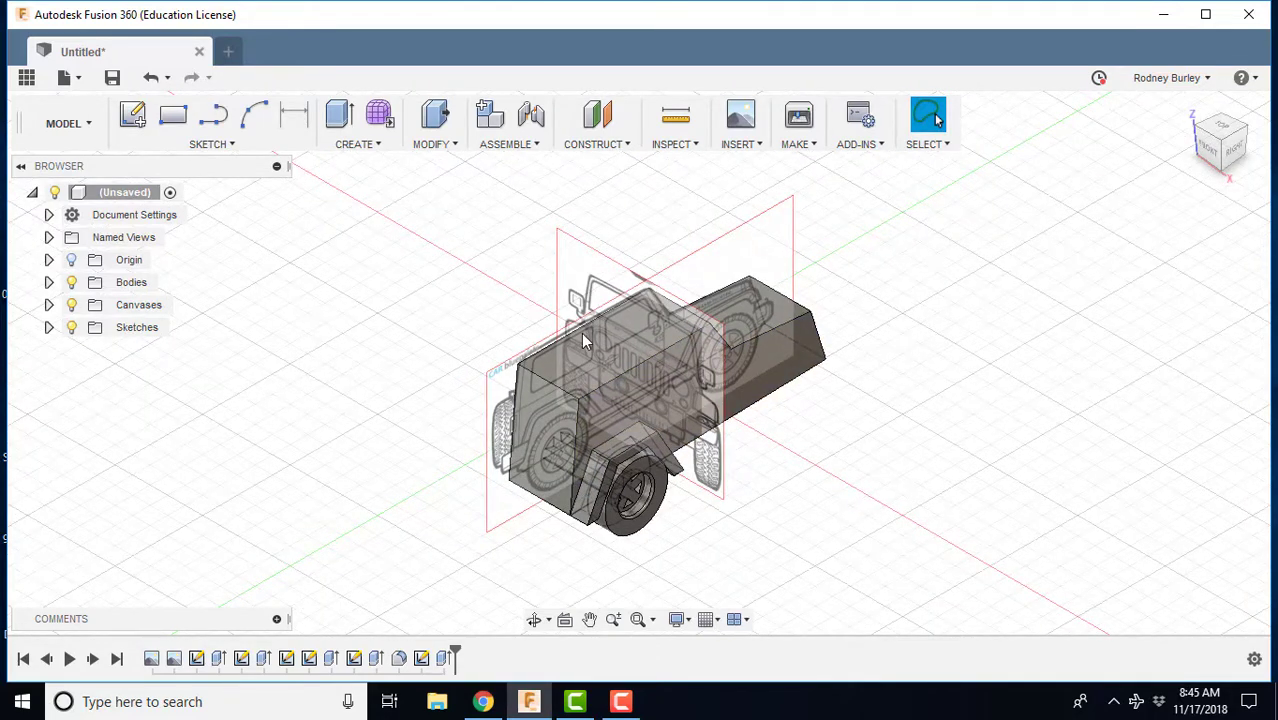
{"action": "middle_click_drag", "start_coordinate": [587, 341], "coordinate": [594, 327], "text": "shift"}
{"action": "middle_click_drag", "start_coordinate": [690, 365], "coordinate": [585, 323], "text": "shift"}
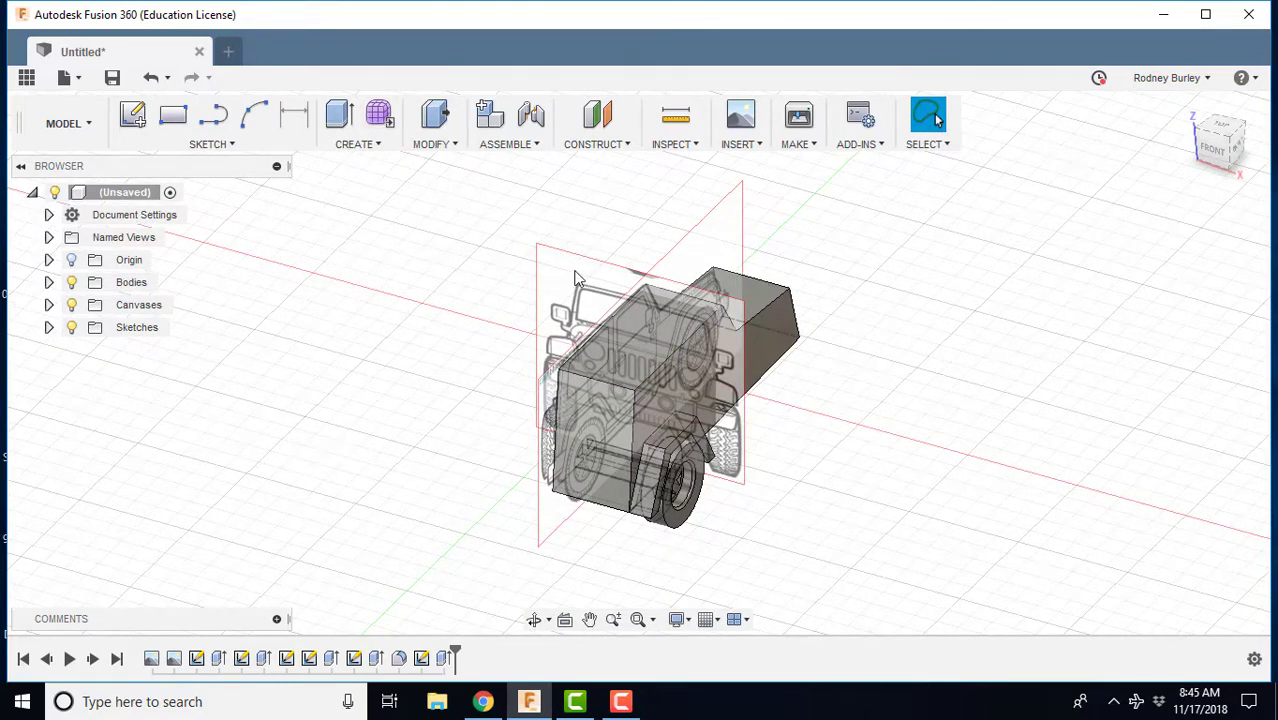
{"action": "middle_click_drag", "start_coordinate": [653, 364], "coordinate": [810, 368], "text": "shift"}
{"action": "left_click_drag", "start_coordinate": [461, 351], "coordinate": [455, 357], "text": "shift"}
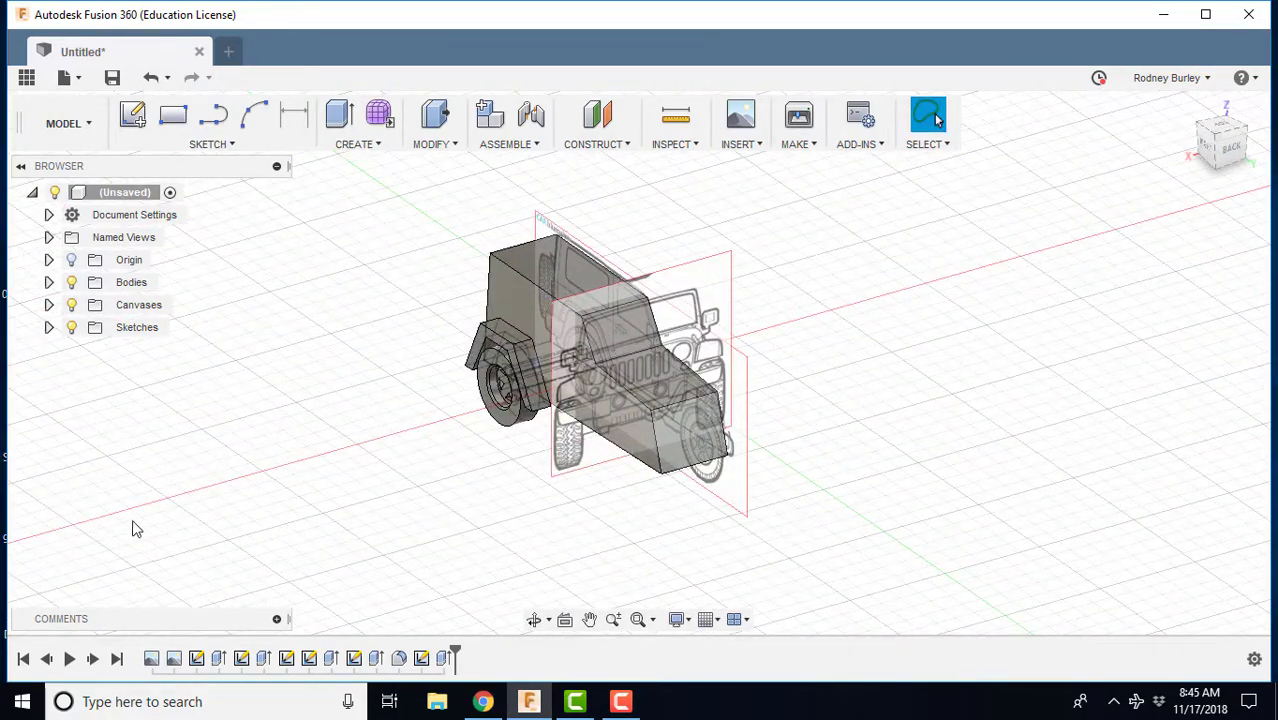
{"action": "left_click", "coordinate": [151, 658]}
{"action": "left_click", "coordinate": [174, 658], "text": "shift"}
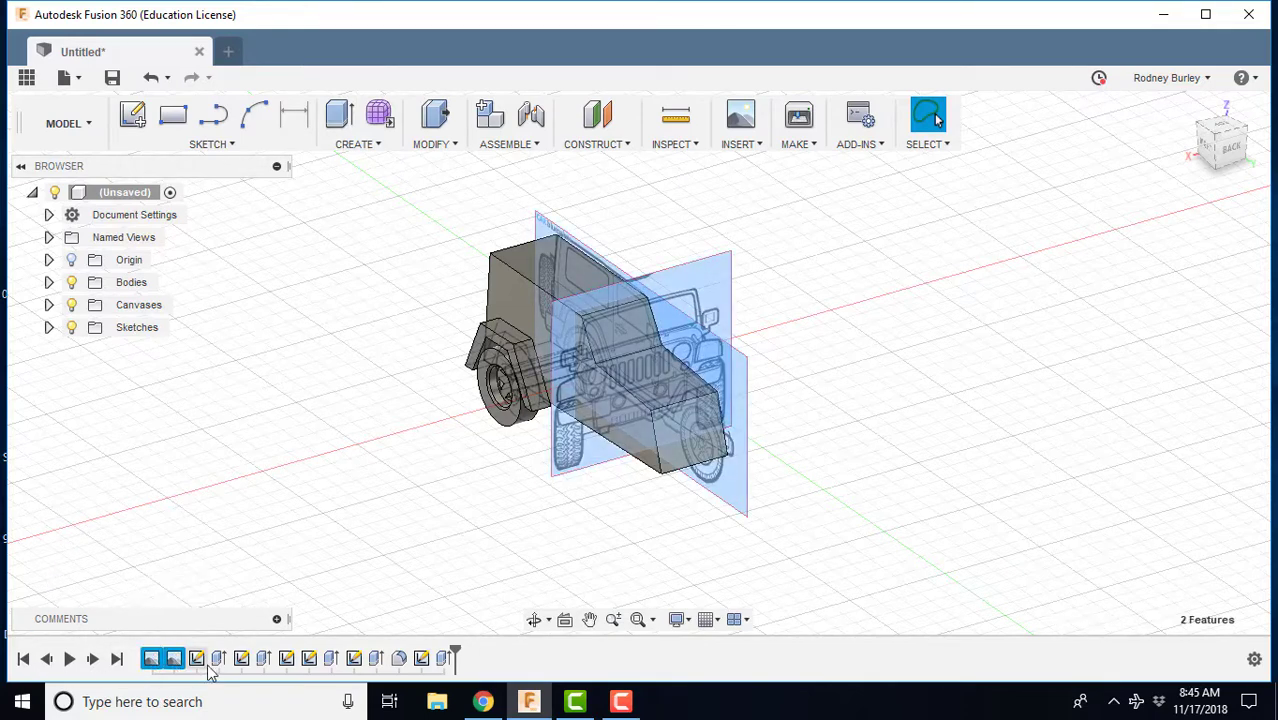
{"action": "left_click", "coordinate": [197, 658], "text": "shift"}
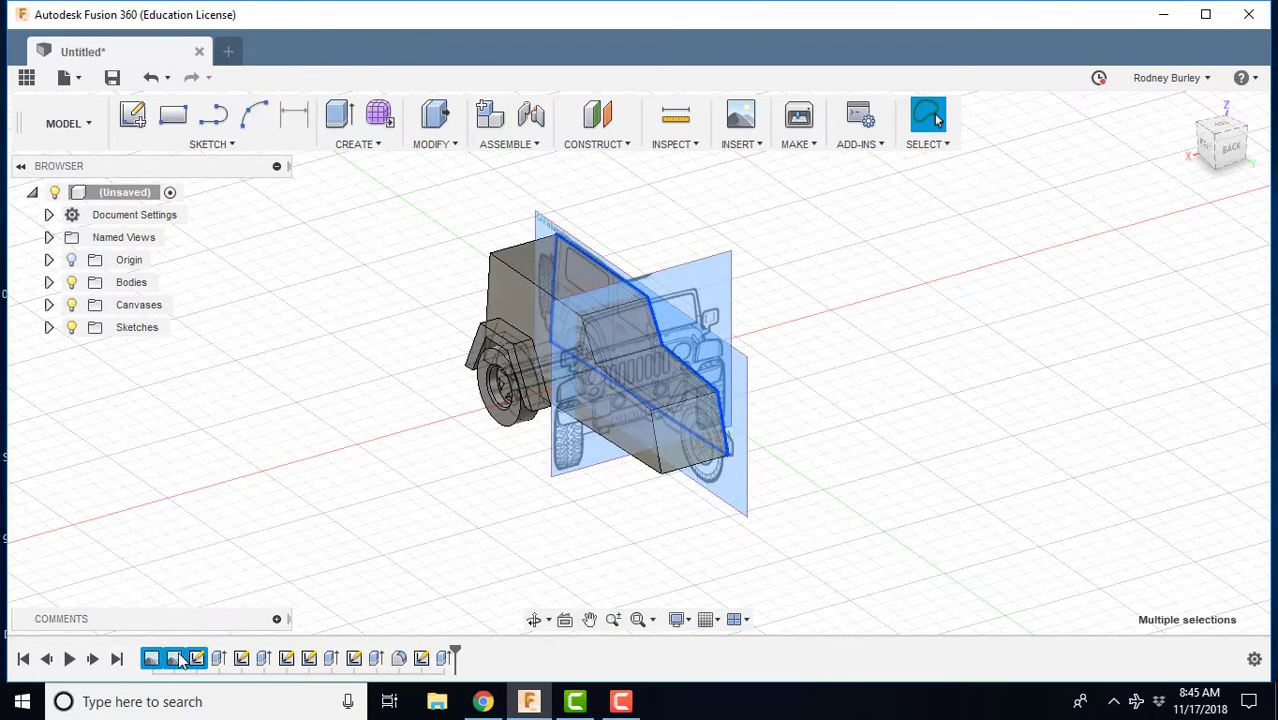
Mirror the body, wheel, fender, rim recess, fillet and spoke-cutout features across the jeep's lengthwise center plane
{"action": "left_click", "coordinate": [197, 658]}
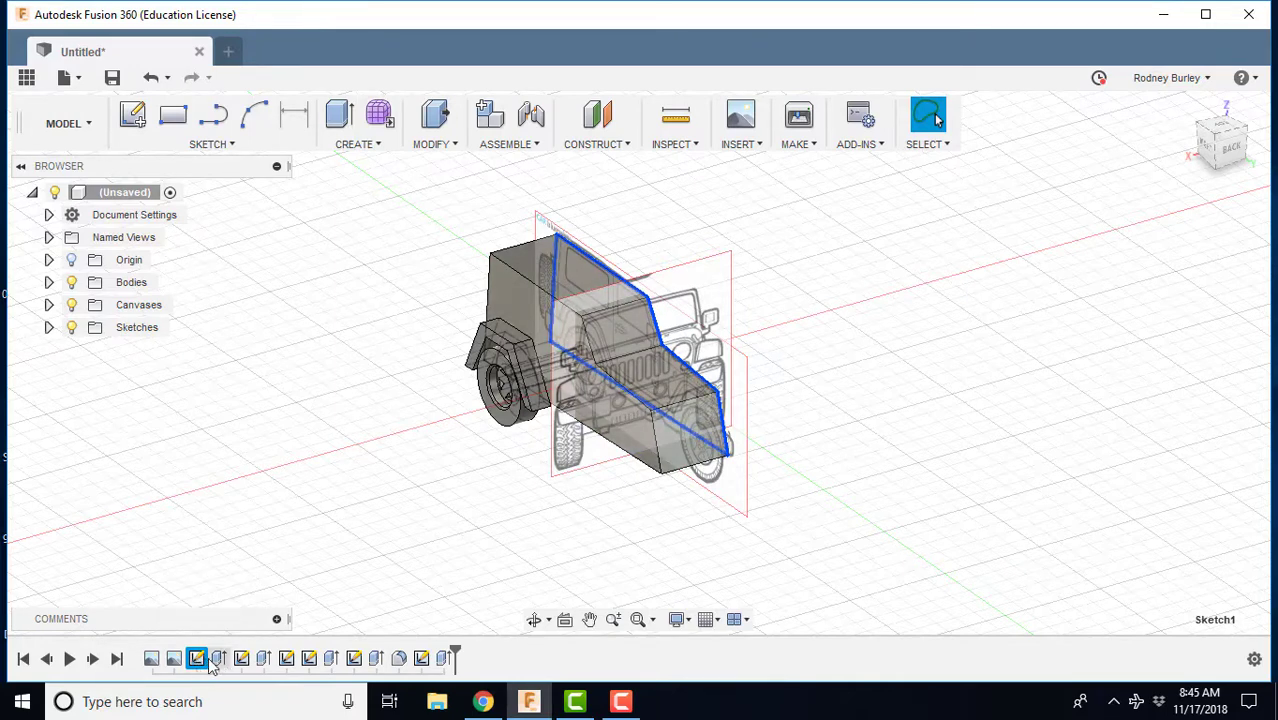
{"action": "left_click", "coordinate": [219, 658], "text": "shift"}
{"action": "left_click", "coordinate": [241, 658], "text": "shift"}
{"action": "left_click", "coordinate": [264, 658], "text": "shift"}
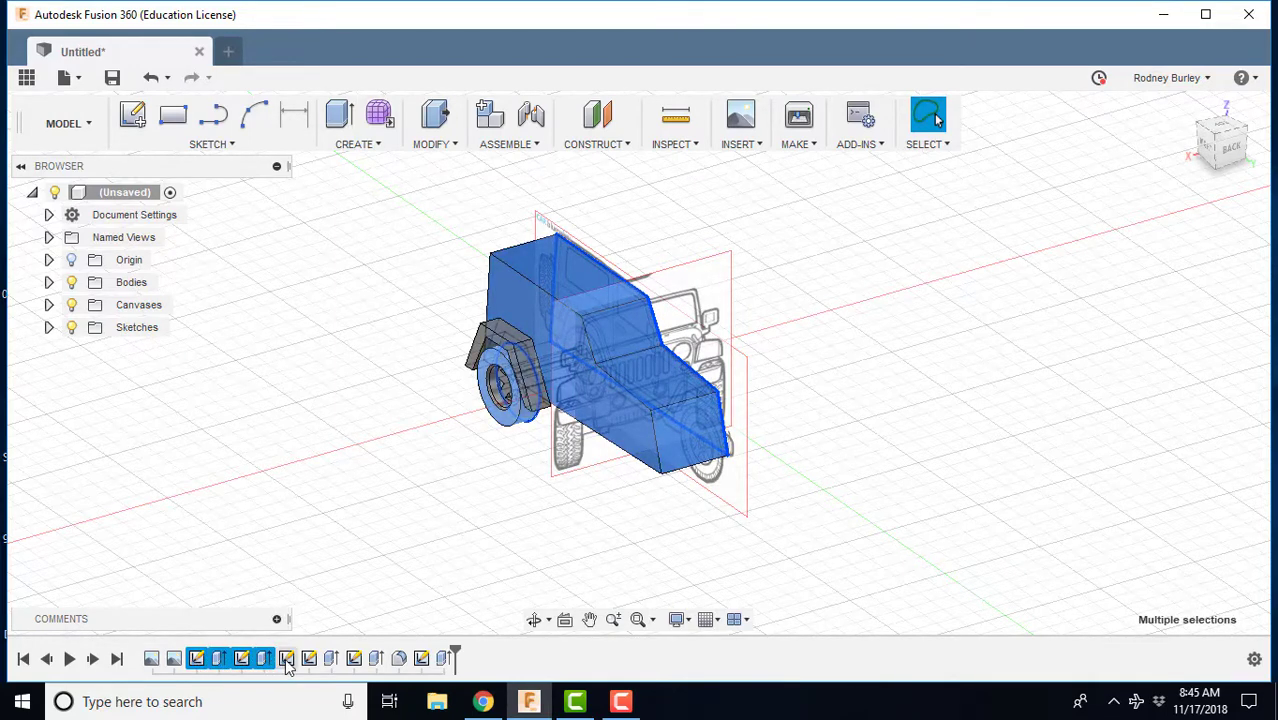
{"action": "left_click", "coordinate": [287, 658], "text": "shift"}
{"action": "left_click", "coordinate": [309, 658], "text": "shift"}
{"action": "left_click", "coordinate": [331, 658], "text": "shift"}
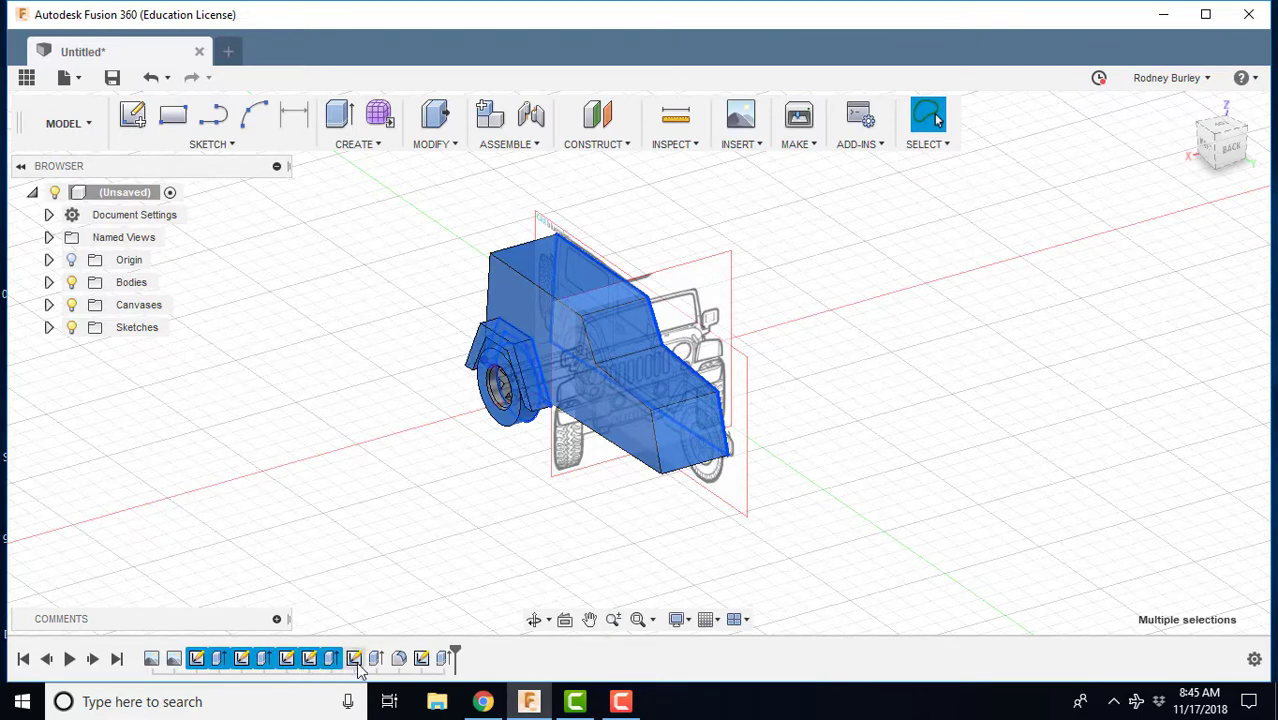
{"action": "left_click", "coordinate": [354, 658], "text": "shift"}
{"action": "left_click", "coordinate": [376, 658], "text": "shift"}
{"action": "left_click", "coordinate": [399, 658], "text": "shift"}
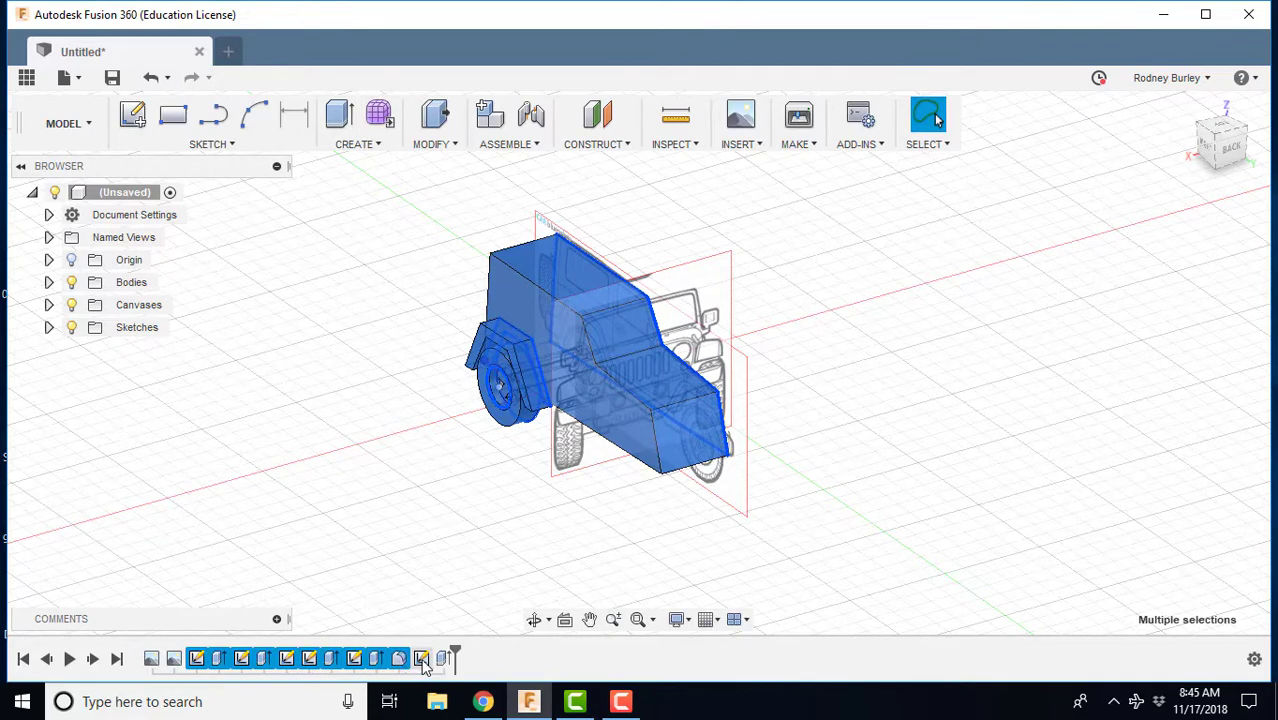
{"action": "left_click", "coordinate": [423, 660], "text": "shift"}
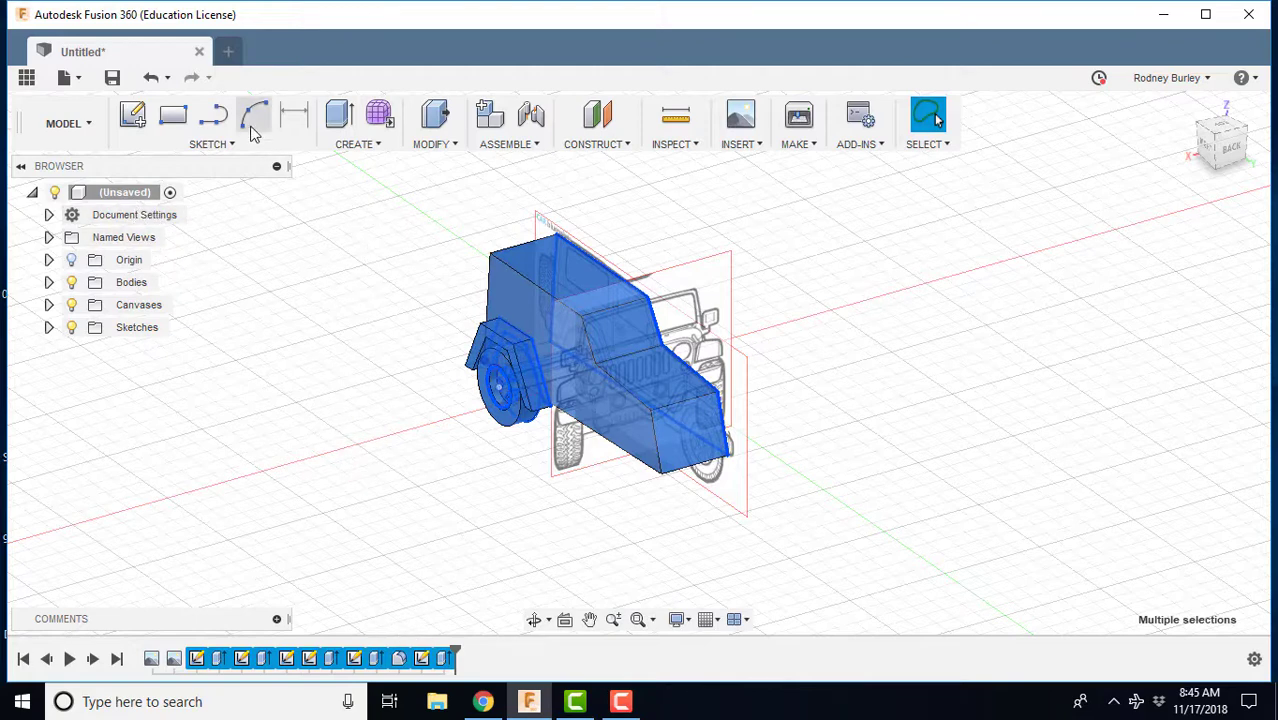
{"action": "left_click", "coordinate": [362, 144]}
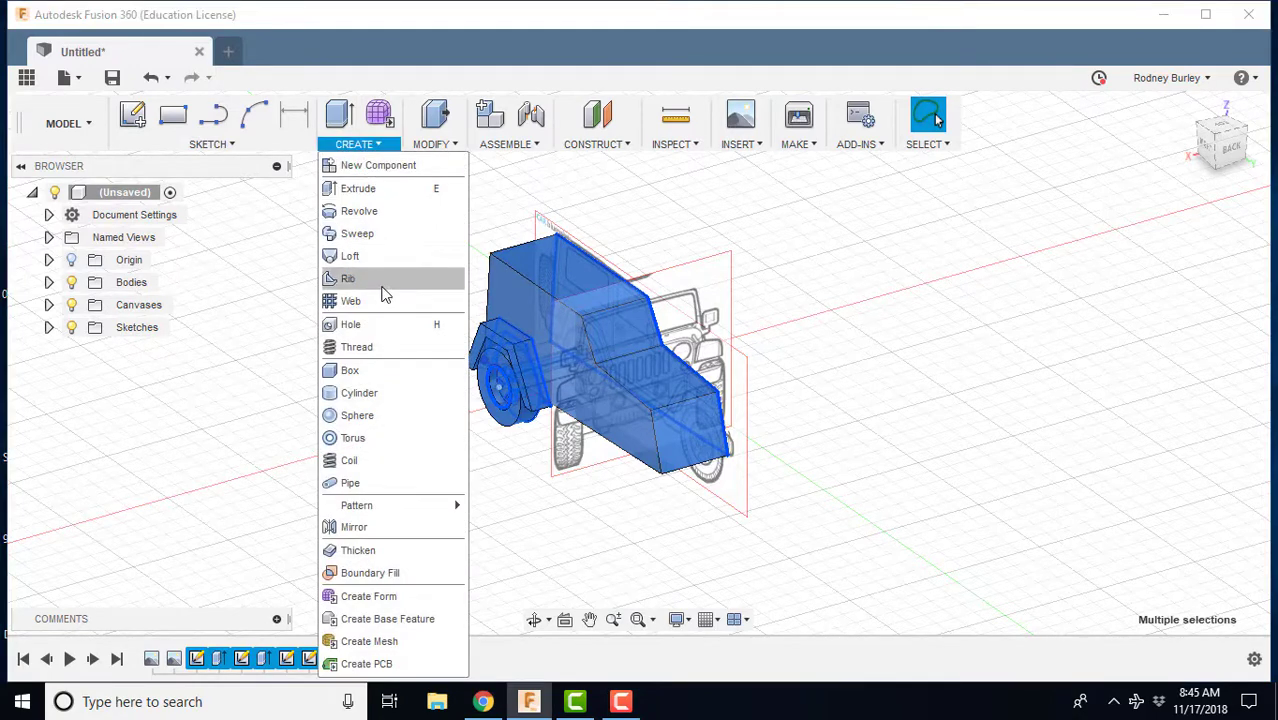
{"action": "left_click", "coordinate": [367, 530]}
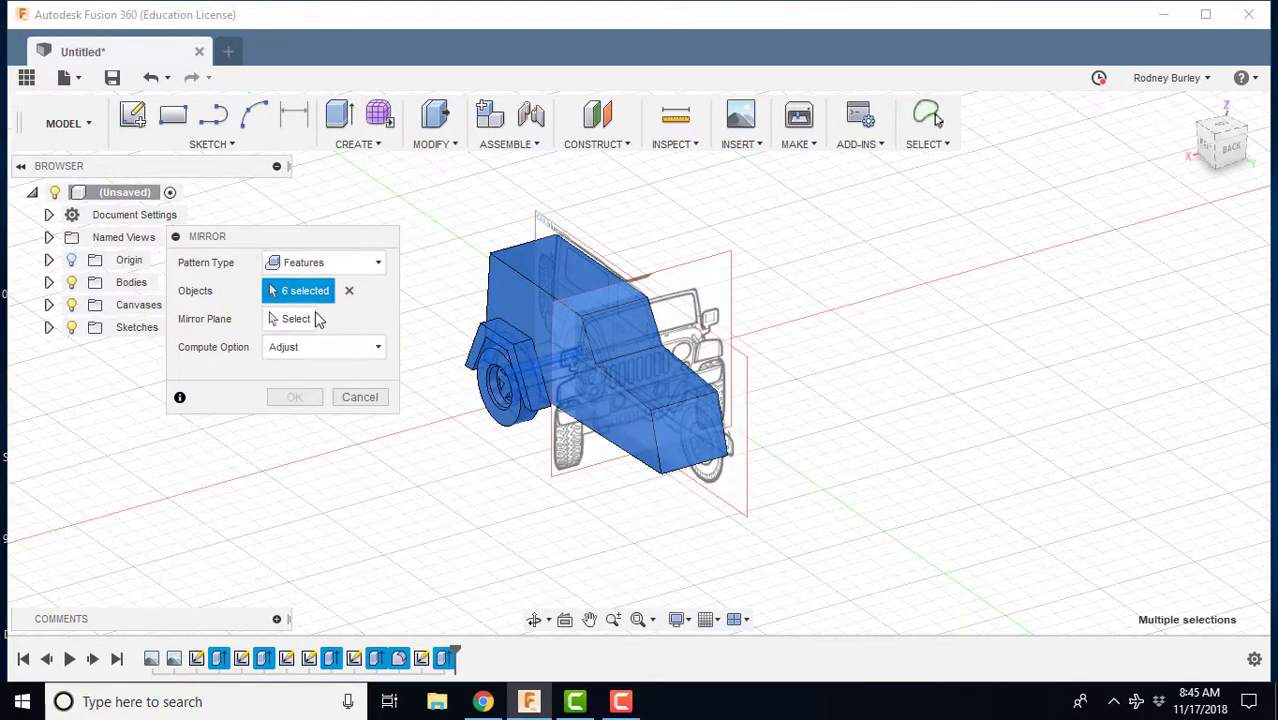
{"action": "left_click", "coordinate": [293, 320]}
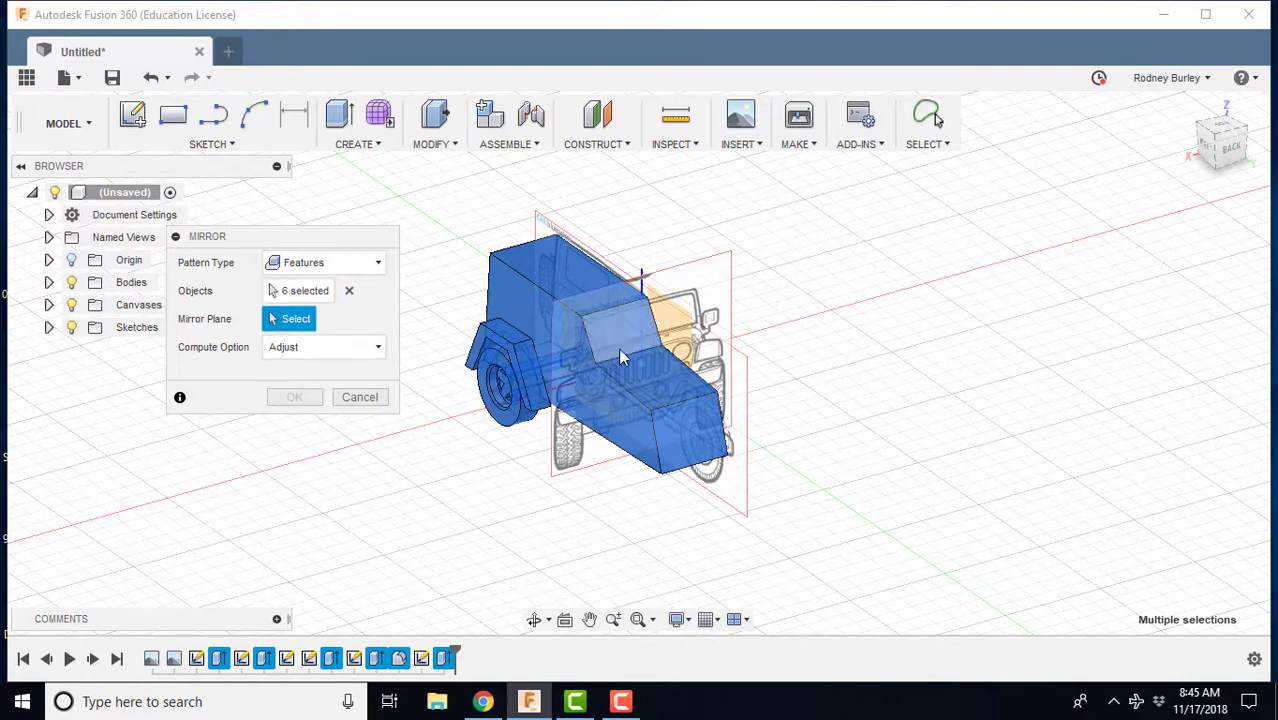
{"action": "left_click", "coordinate": [686, 330]}
{"action": "left_click", "coordinate": [294, 397]}
{"action": "middle_click_drag", "start_coordinate": [341, 407], "coordinate": [636, 510], "text": "shift"}
{"action": "key", "text": "Escape"}
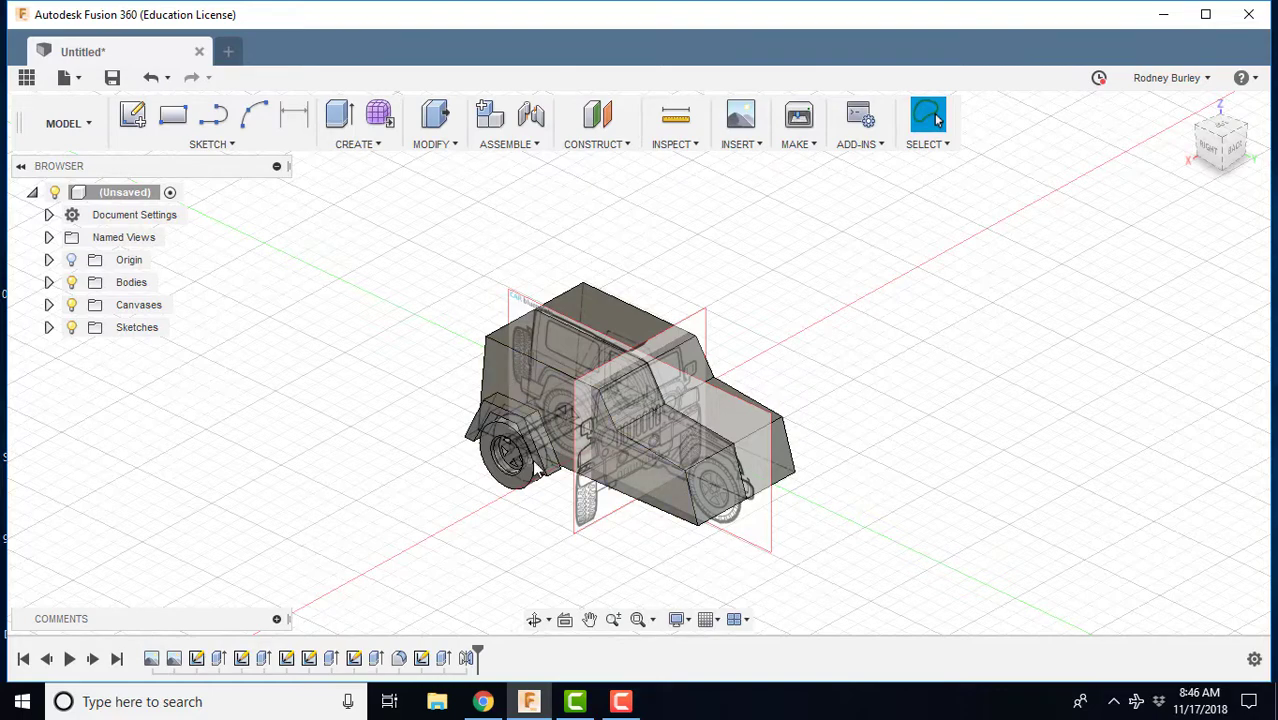
{"action": "scroll", "coordinate": [585, 475], "scroll_direction": "up", "scroll_amount": 2}
{"action": "scroll", "coordinate": [585, 475], "scroll_direction": "down", "scroll_amount": 2}
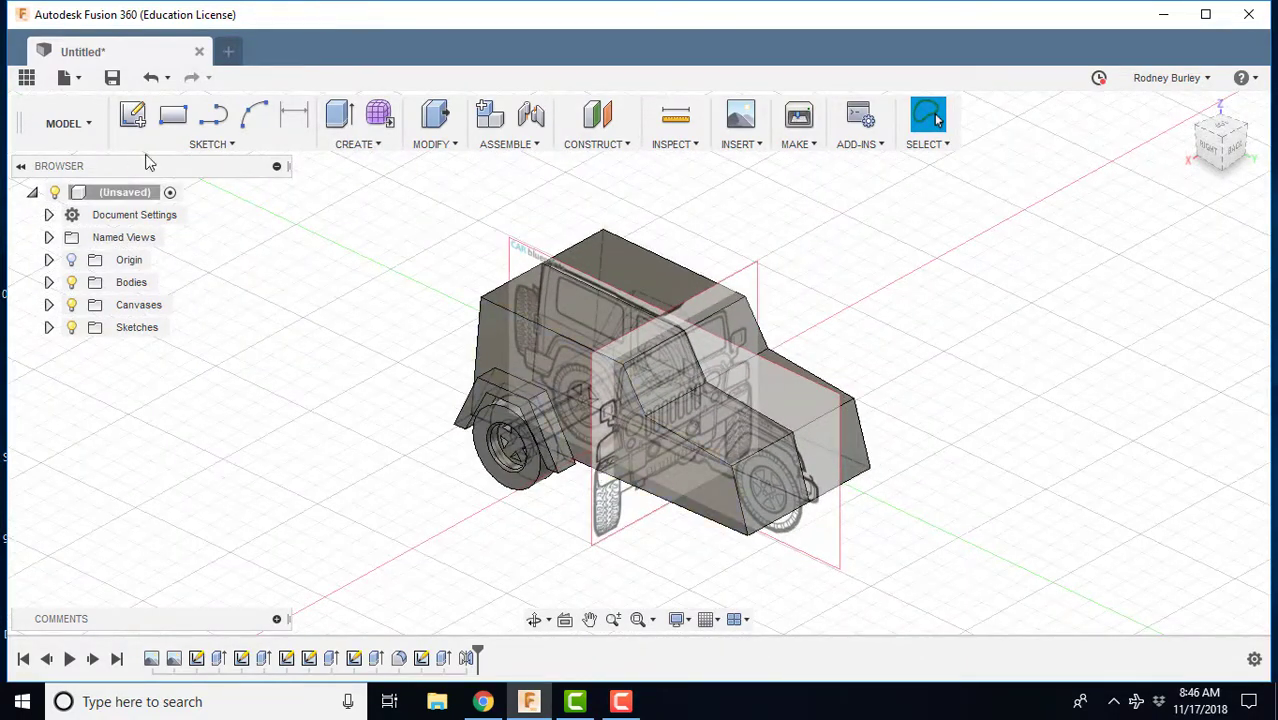